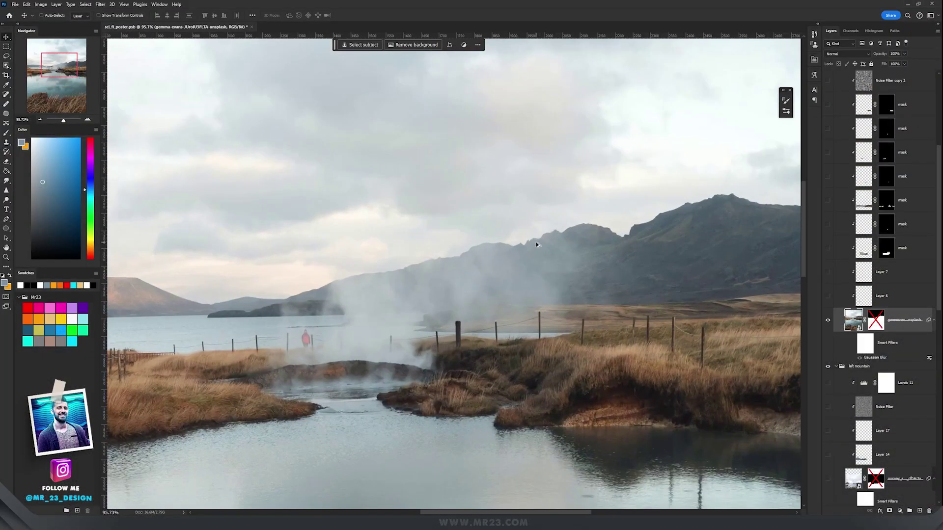
# Step: Enable the disabled layer mask on the lake photo in the middle lake group to cut away its sky
pyautogui.scroll(-1, 535, 241)
pyautogui.moveTo(475, 229); pyautogui.dragTo(560, 229)
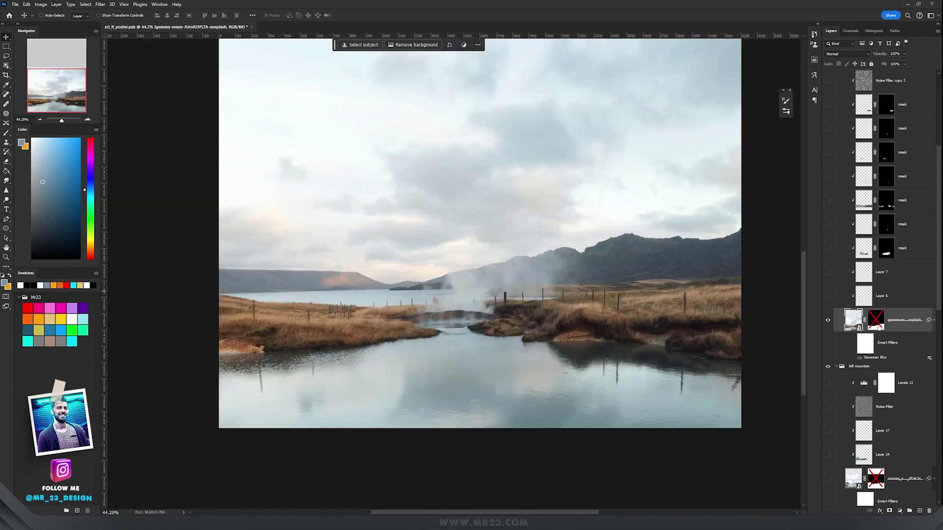
pyautogui.click(878, 326)
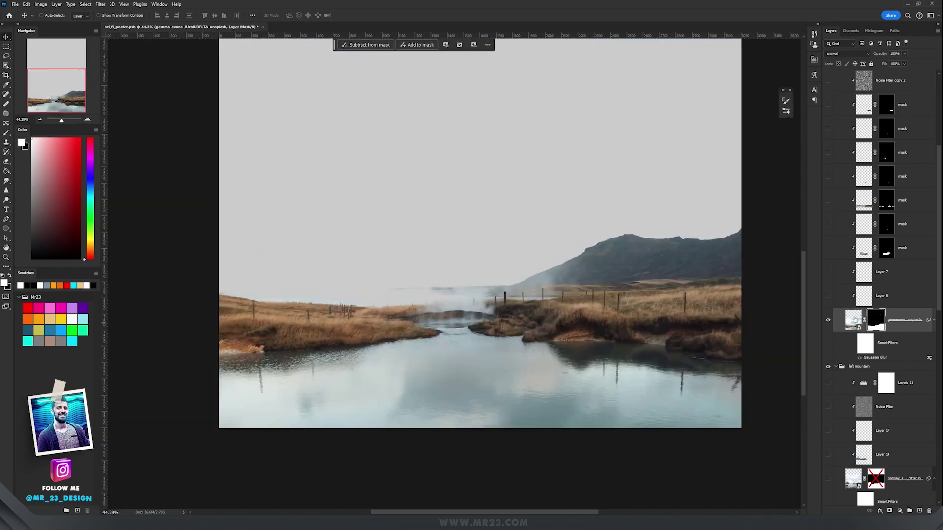
pyautogui.moveTo(591, 202); pyautogui.dragTo(590, 240)
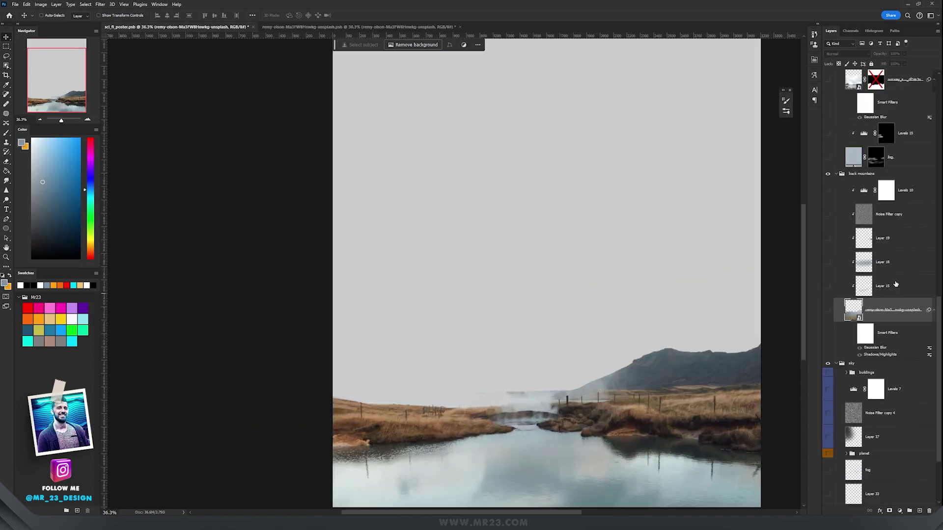
pyautogui.scroll(2, 895, 284)
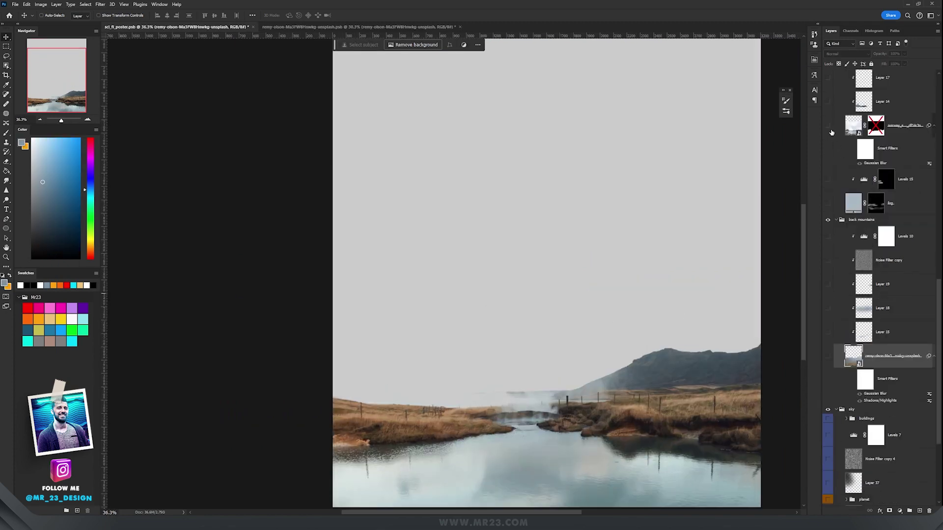
# Step: Show the Norway stock photo layer in the left mountain group and enable its layer mask
pyautogui.click(827, 126)
pyautogui.scroll(5, 321, 385)
pyautogui.scroll(5, 333, 385)
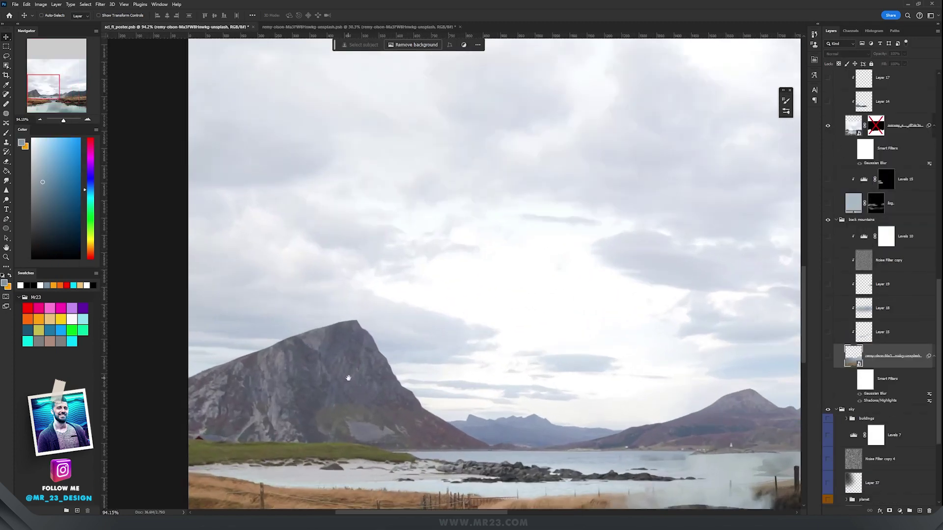
pyautogui.moveTo(347, 378); pyautogui.dragTo(416, 368)
pyautogui.scroll(5, 372, 370)
pyautogui.scroll(-8, 372, 371)
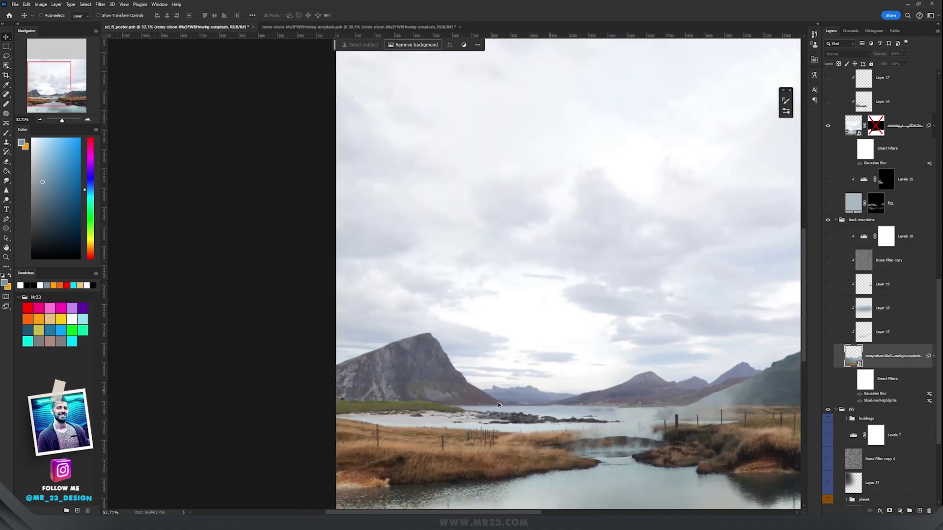
pyautogui.scroll(5, 544, 396)
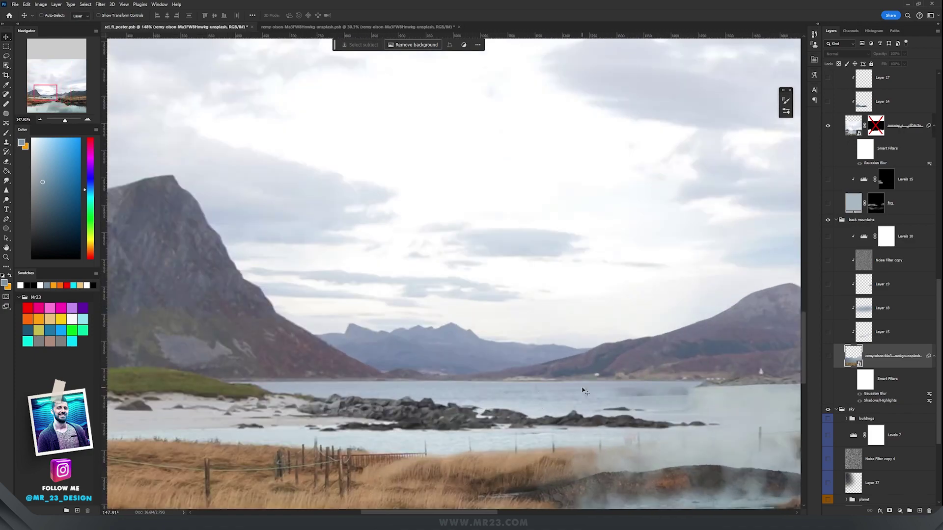
pyautogui.scroll(-9, 581, 390)
pyautogui.click(876, 125)
pyautogui.scroll(-4, 574, 326)
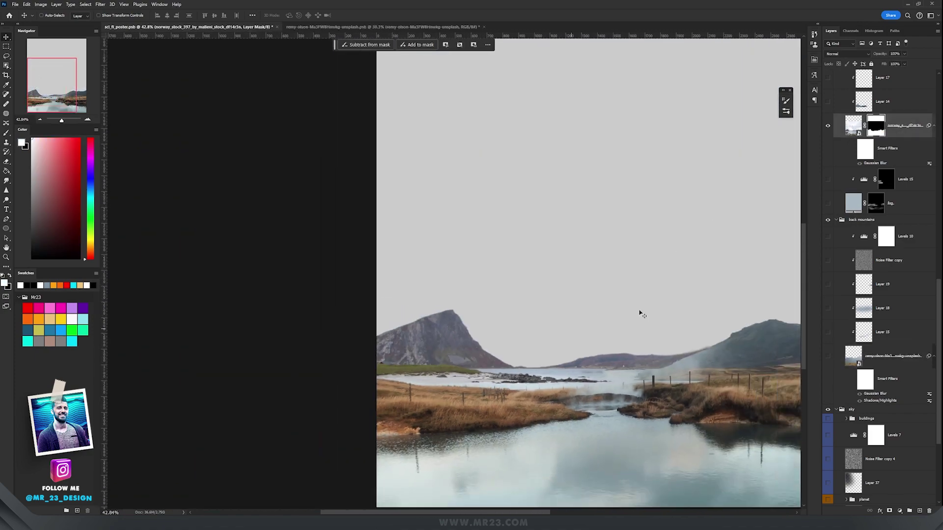
# Step: Examine the back mountains' source photo in its own document and return to sci_fi_poster.psb
pyautogui.moveTo(450, 314); pyautogui.dragTo(384, 321)
pyautogui.scroll(6, 470, 364)
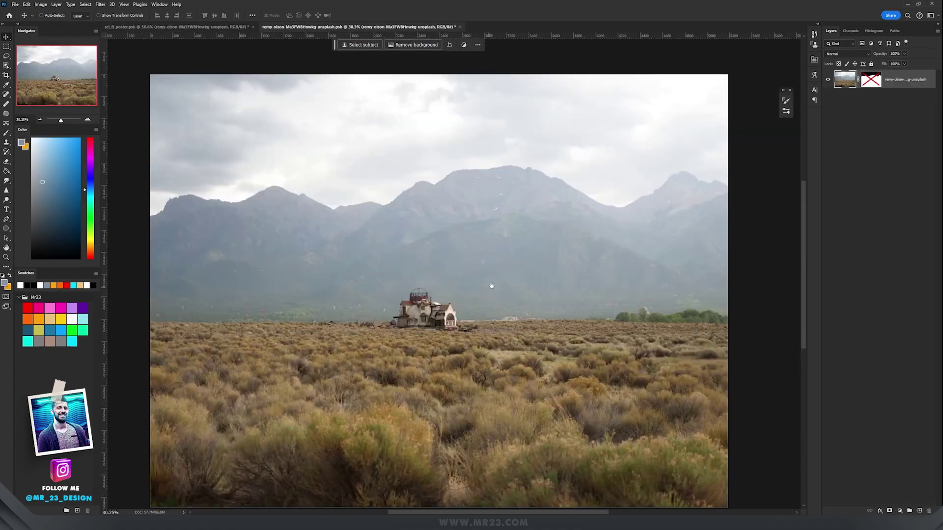
pyautogui.moveTo(492, 285); pyautogui.dragTo(513, 266)
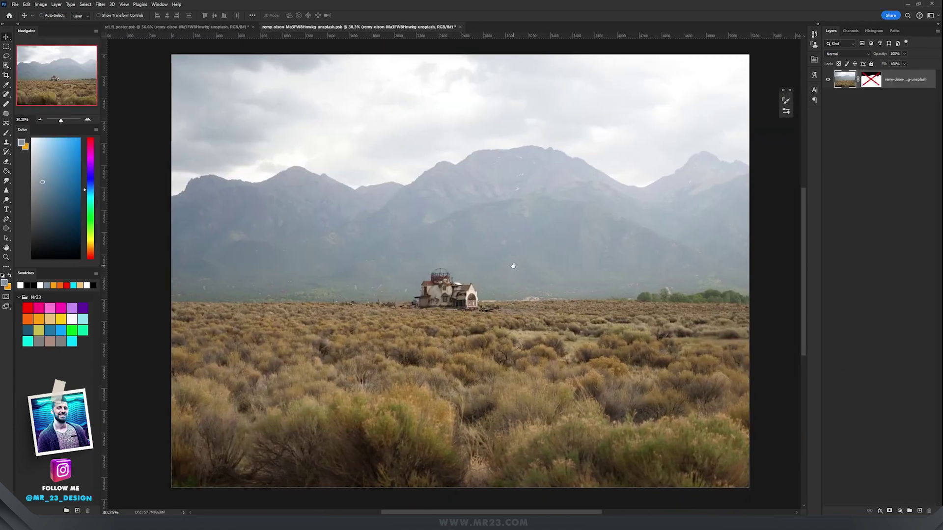
pyautogui.click(209, 27)
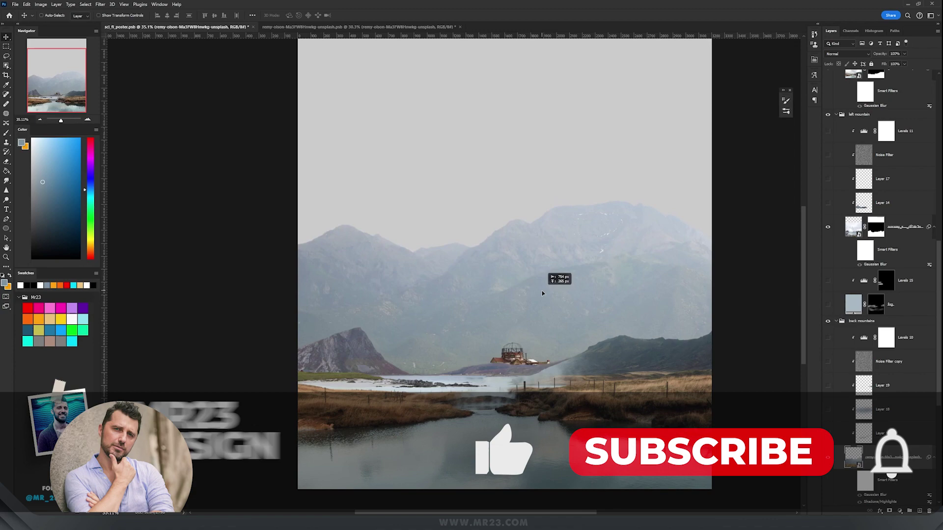
pyautogui.moveTo(541, 291); pyautogui.dragTo(580, 281)
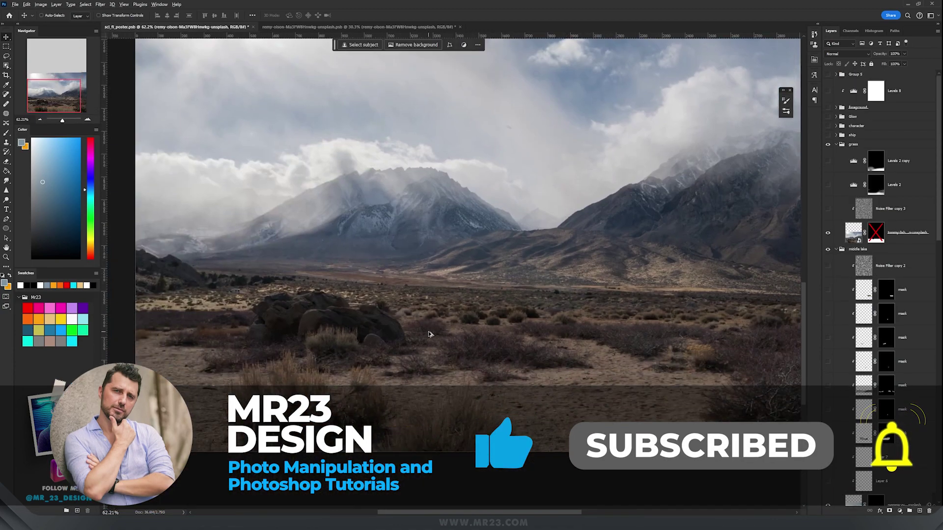
# Step: Enable the layer mask on the dry desert photo in the grass group
pyautogui.scroll(2, 430, 334)
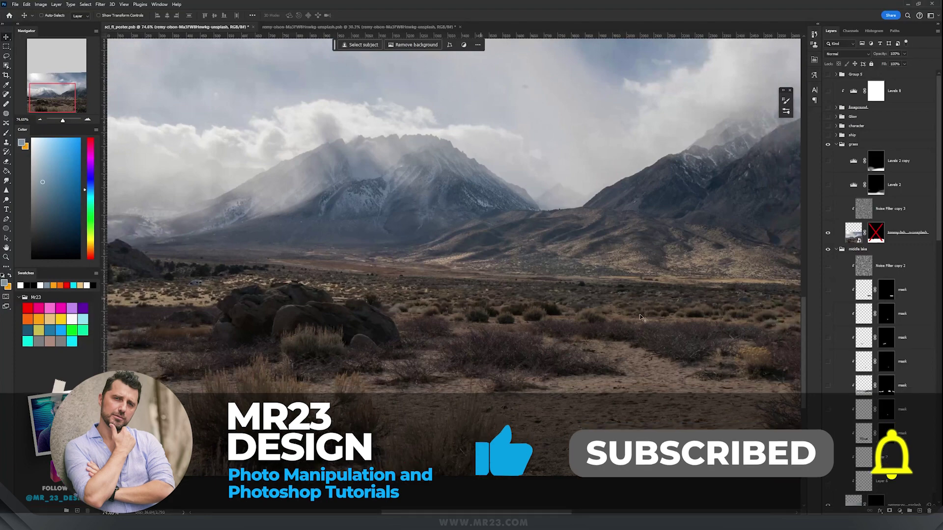
pyautogui.click(876, 233)
pyautogui.scroll(-6, 593, 268)
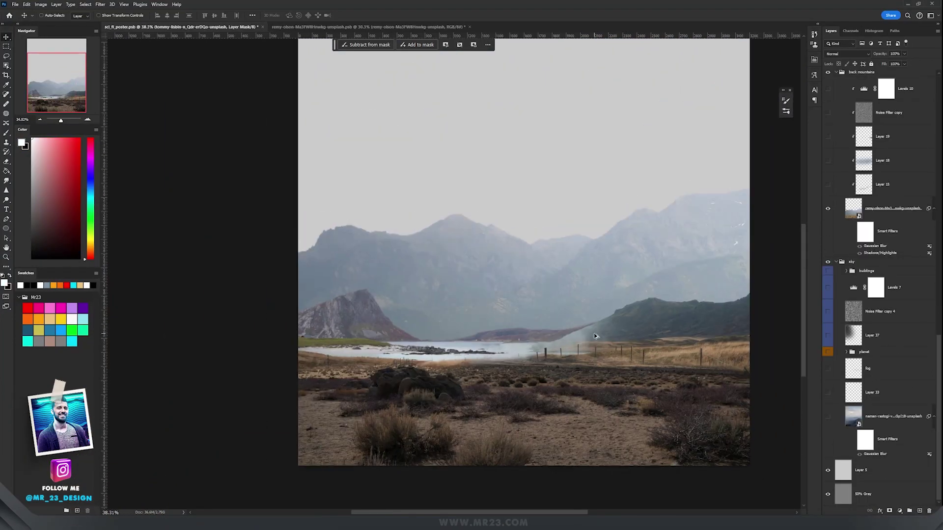
pyautogui.scroll(-1, 594, 333)
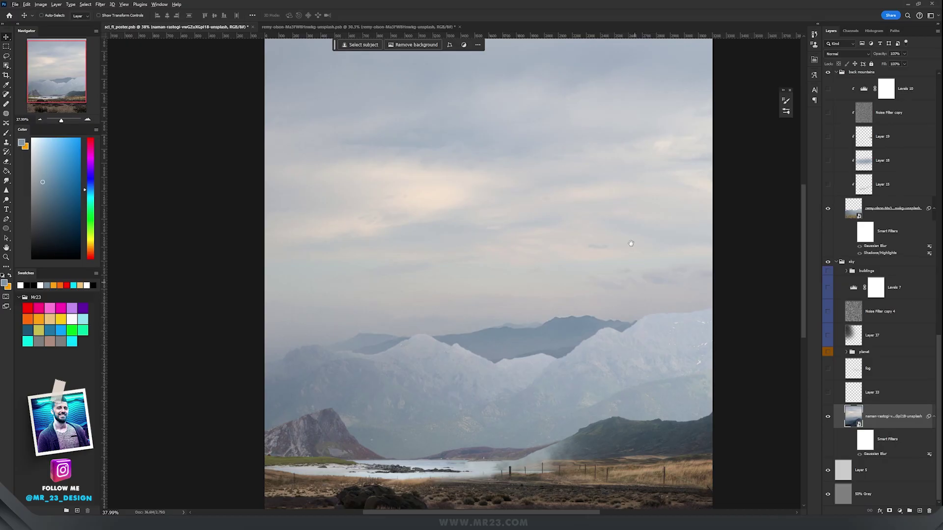
# Step: Try moving the back mountains layer against the sky, and undo the move
pyautogui.moveTo(630, 243); pyautogui.dragTo(623, 260)
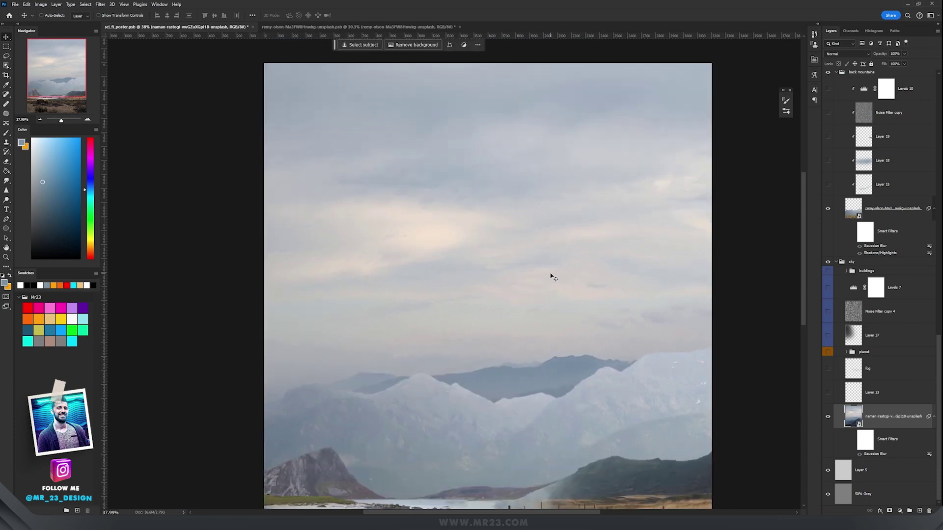
pyautogui.scroll(3, 549, 273)
pyautogui.scroll(-3, 677, 317)
pyautogui.scroll(7, 683, 320)
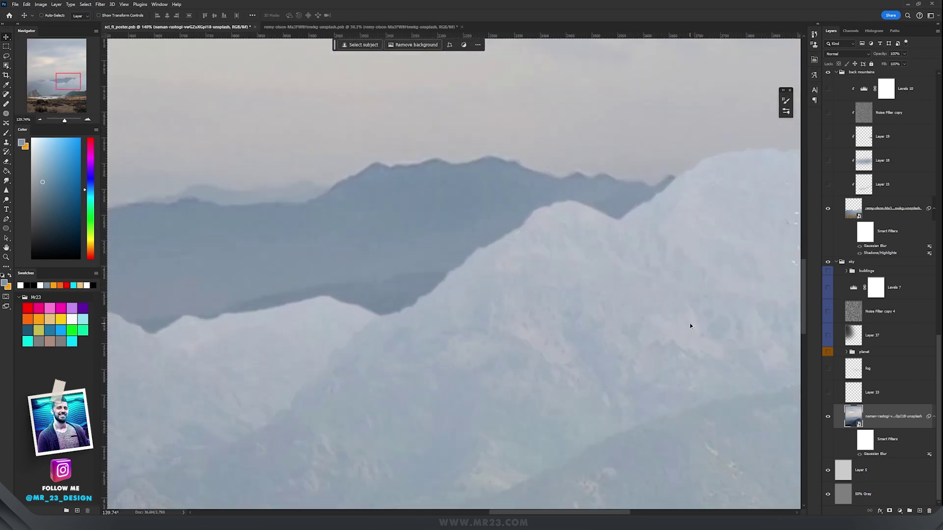
pyautogui.click(636, 325)
pyautogui.moveTo(571, 348); pyautogui.dragTo(558, 301)
pyautogui.hotkey('ctrl', 'z')
pyautogui.scroll(-5, 559, 304)
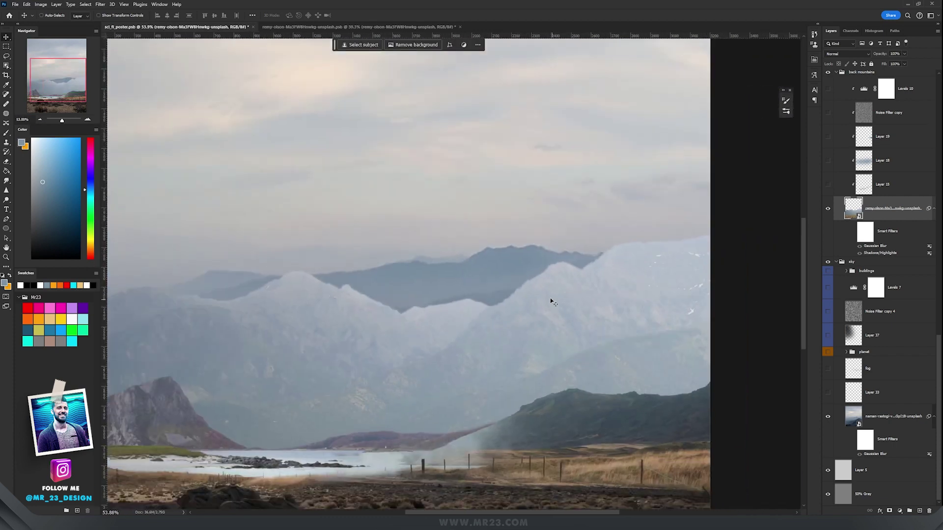
pyautogui.moveTo(601, 295); pyautogui.dragTo(606, 291)
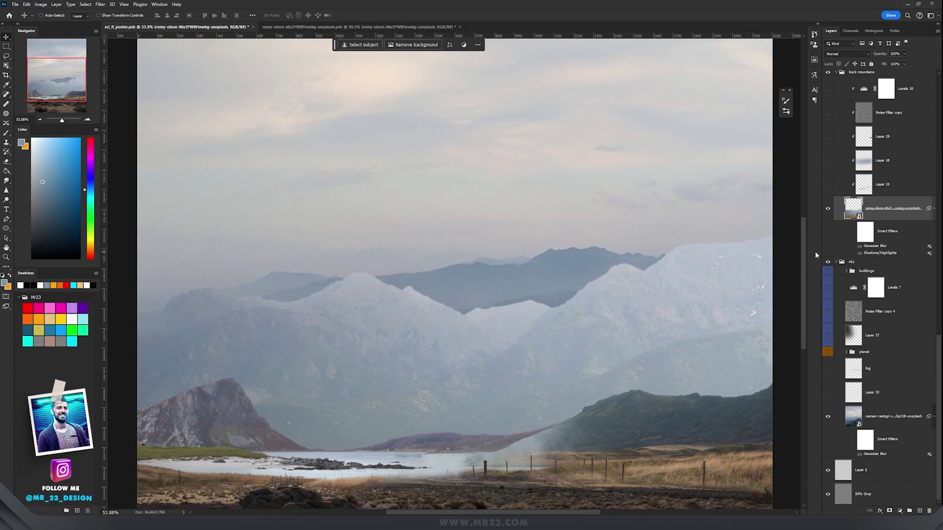
# Step: Try a Shadows/Highlights adjustment on the back mountains layer, varying the shadow tone
pyautogui.scroll(-1, 471, 247)
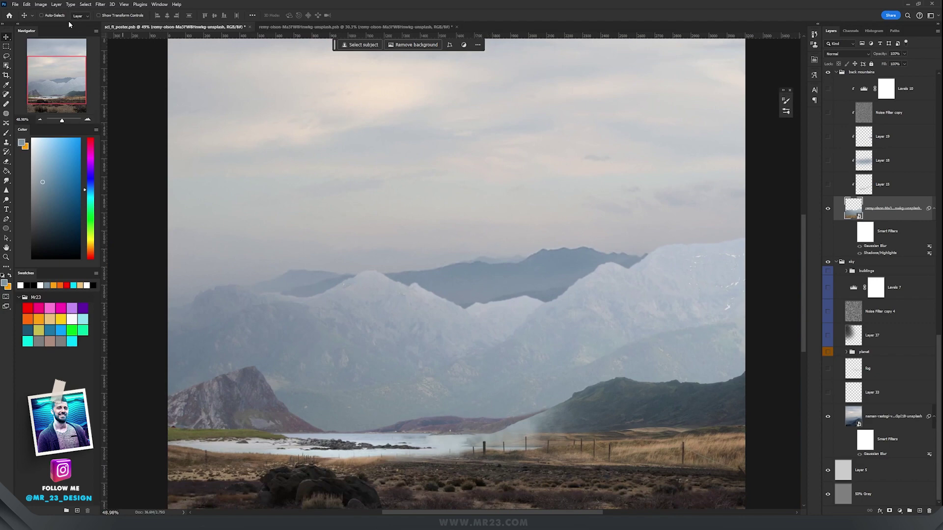
pyautogui.click(37, 5)
pyautogui.moveTo(52, 23)
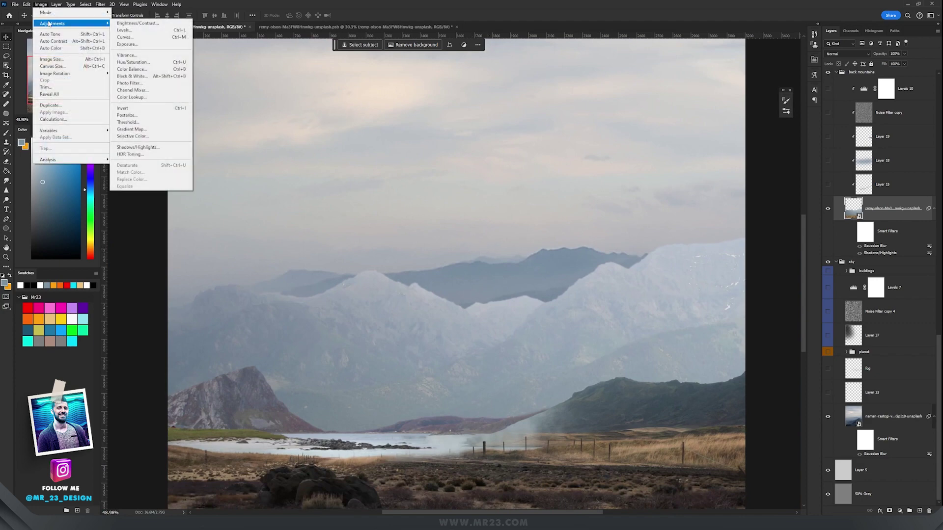
pyautogui.click(147, 147)
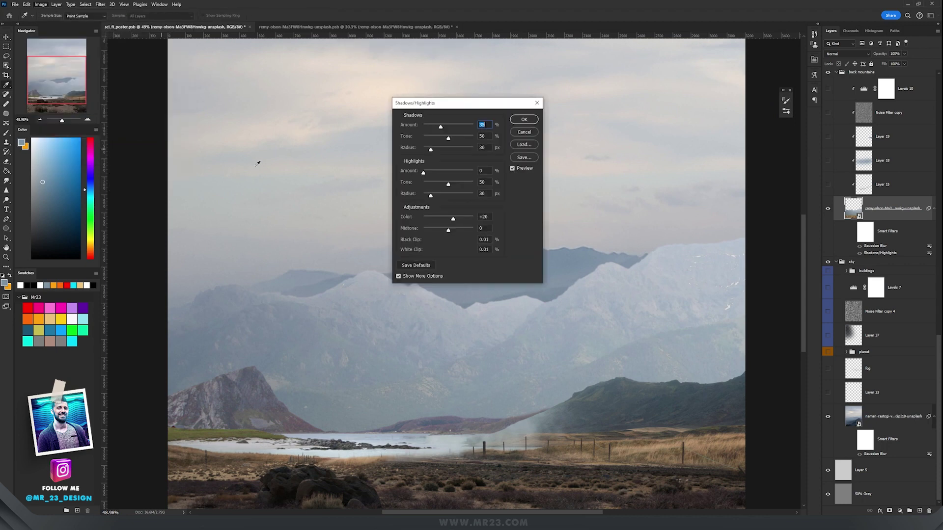
pyautogui.moveTo(455, 105); pyautogui.dragTo(445, 43)
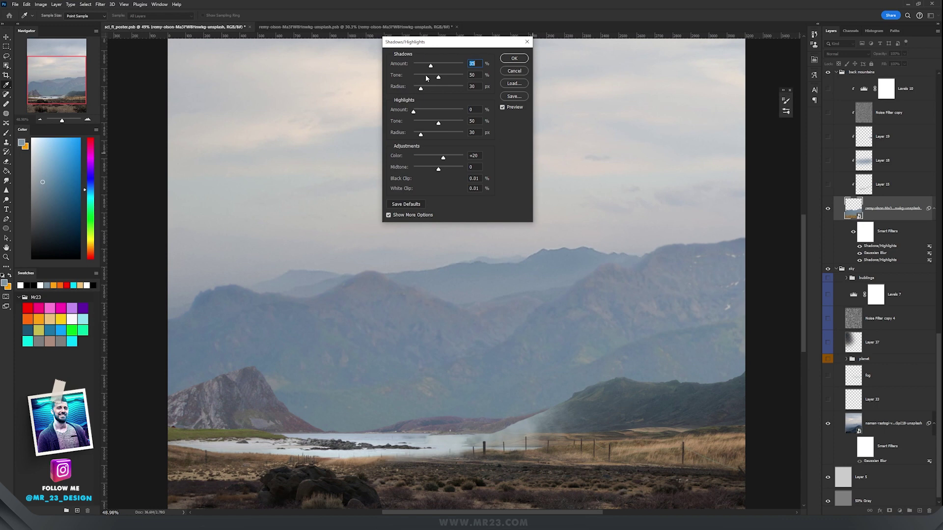
pyautogui.moveTo(425, 74); pyautogui.dragTo(443, 75)
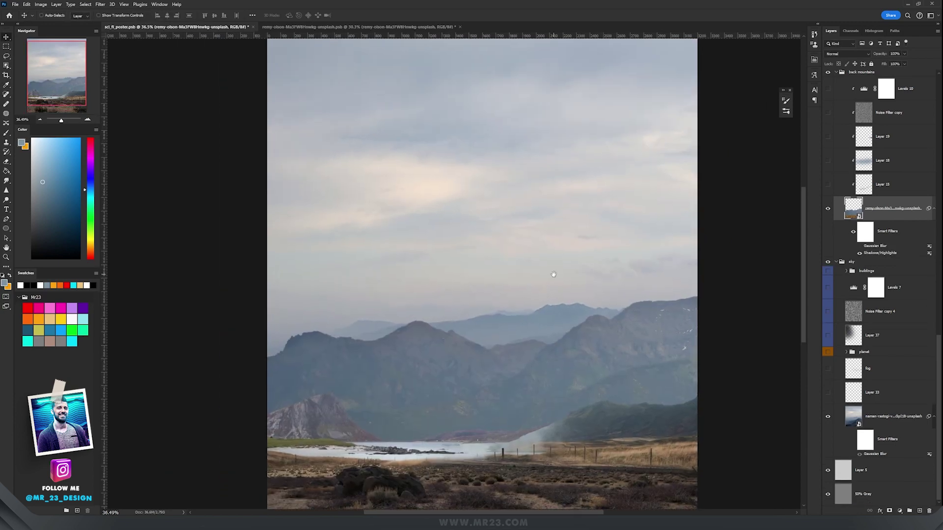
# Step: Apply the Gaussian Blur smart filter to the sky photo layer with a 4.0 pixel radius
pyautogui.scroll(3, 539, 272)
pyautogui.click(835, 411)
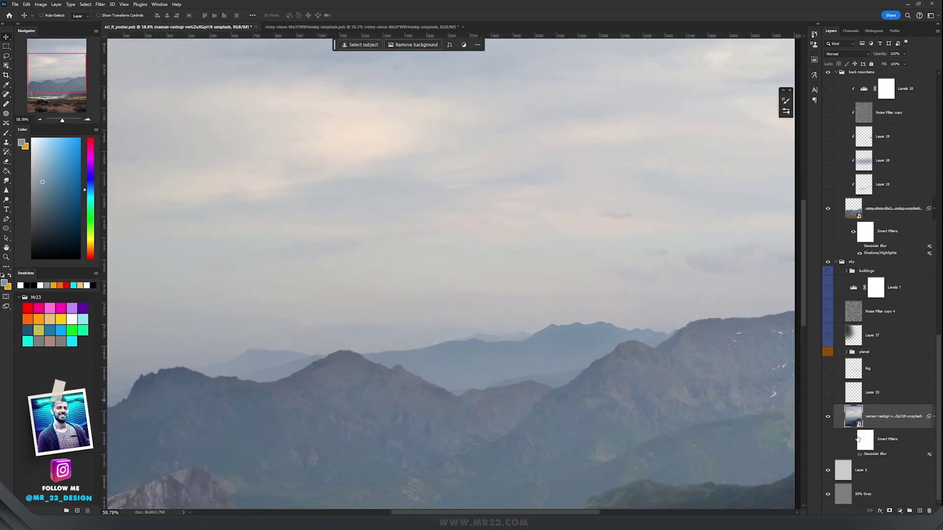
pyautogui.scroll(3, 614, 351)
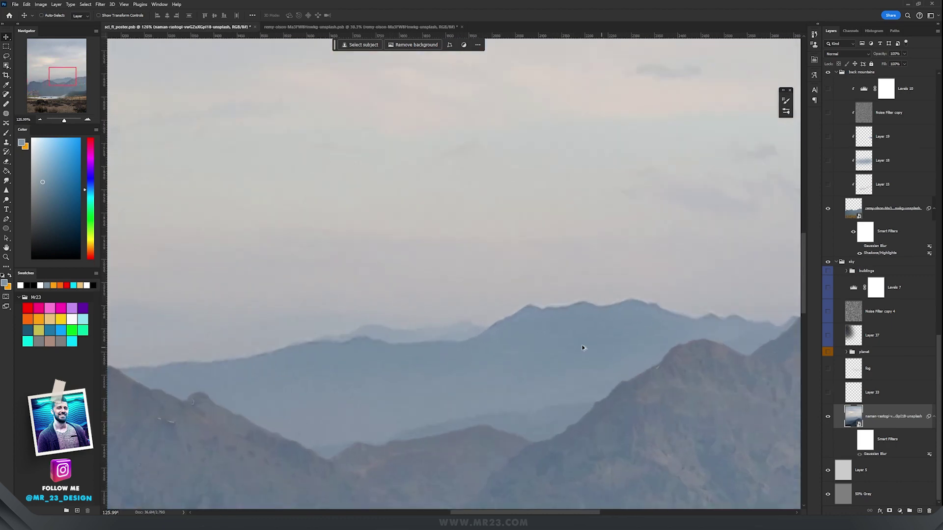
pyautogui.doubleClick(874, 454)
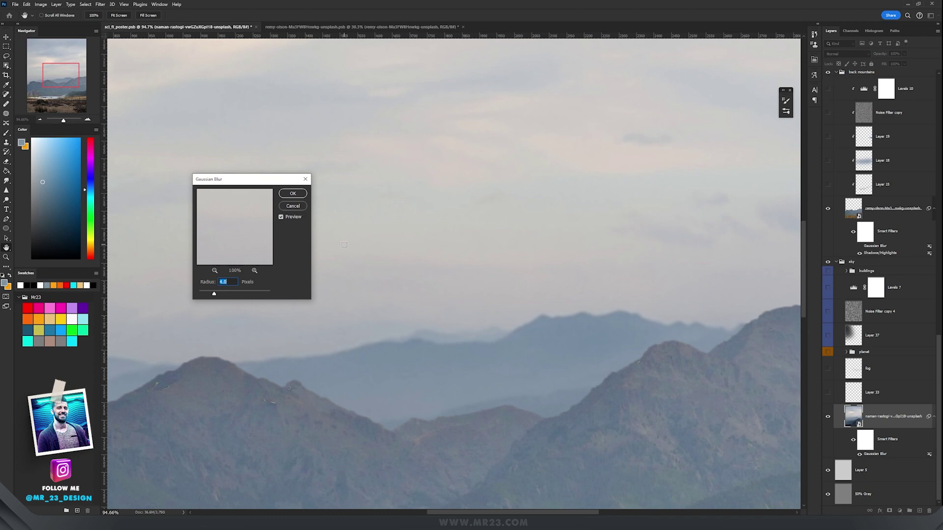
pyautogui.press('Return')
# Step: Apply the Gaussian Blur smart filter to the back mountains, and to the left mountain photo with a 2.0 pixel radius
pyautogui.scroll(-2, 743, 344)
pyautogui.keyDown('ctrl'); pyautogui.click(756, 365); pyautogui.keyUp('ctrl')
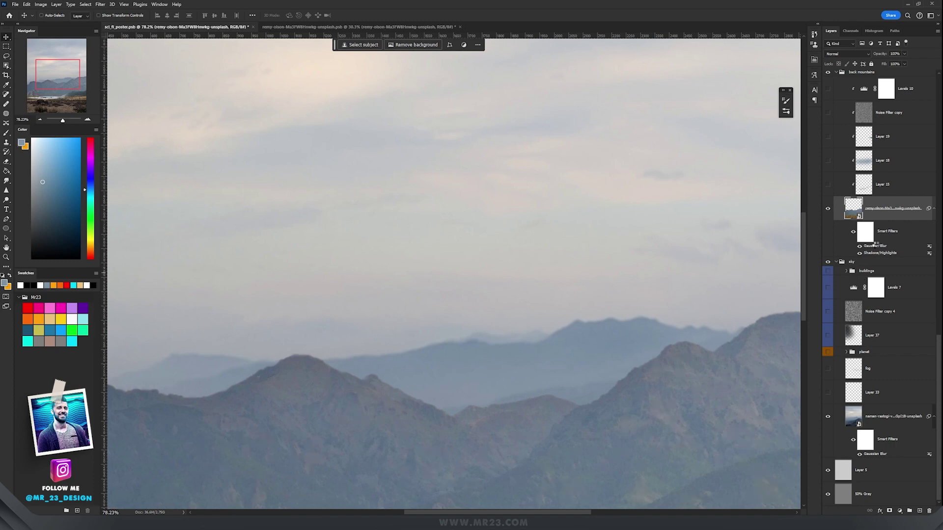
pyautogui.doubleClick(875, 244)
pyautogui.press('Return')
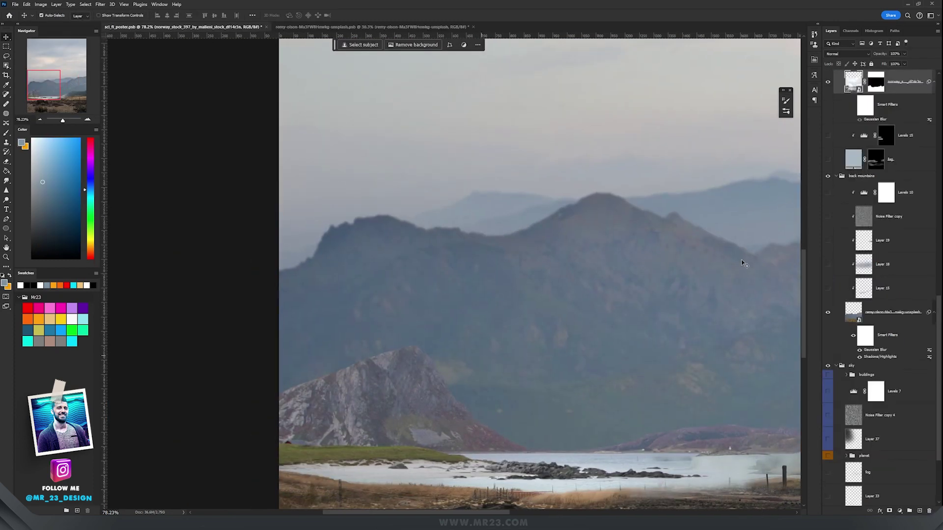
pyautogui.doubleClick(874, 121)
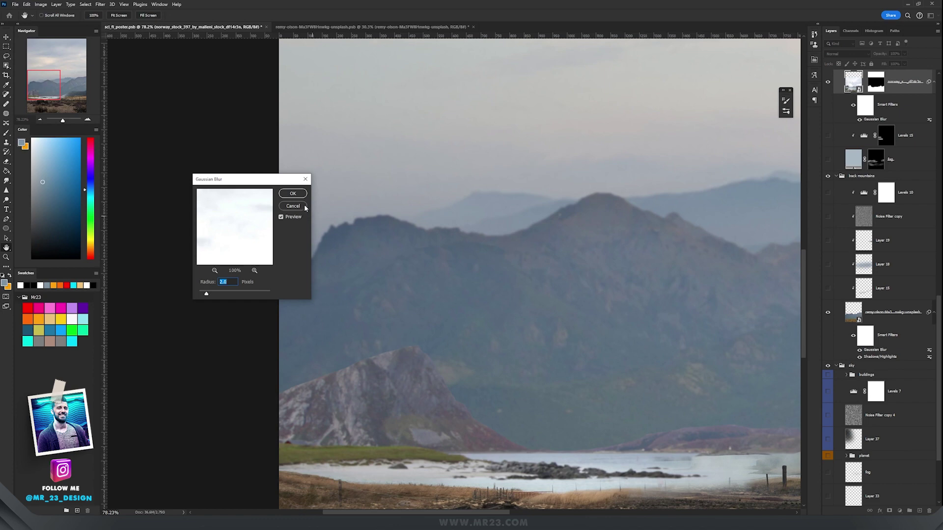
pyautogui.press('Return')
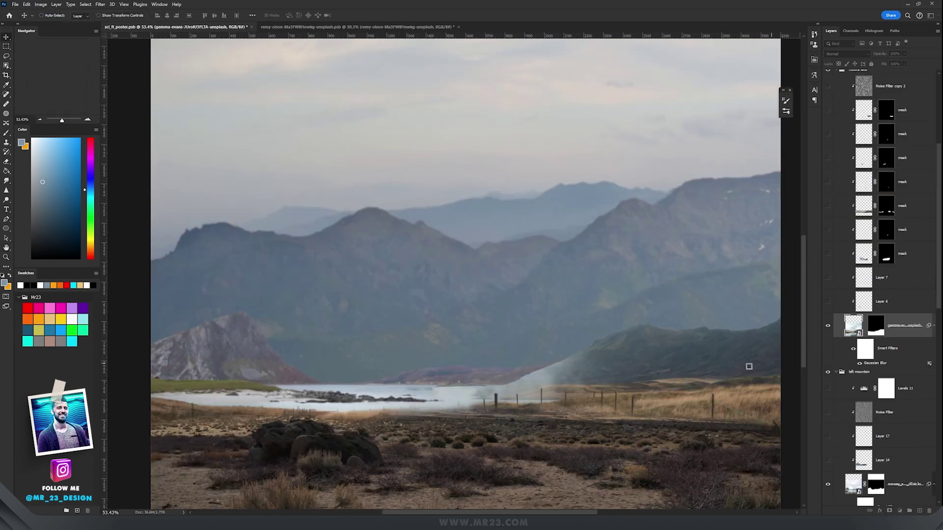
# Step: Examine the green hill, lake shore and steam of the middle lake photo against the blurred mountains
pyautogui.scroll(6, 661, 356)
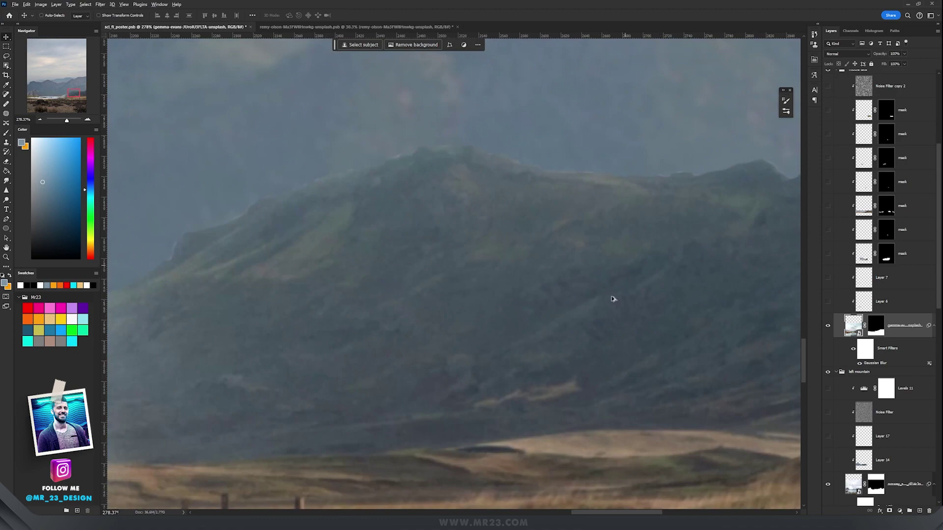
pyautogui.scroll(-3, 659, 286)
pyautogui.scroll(-2, 710, 360)
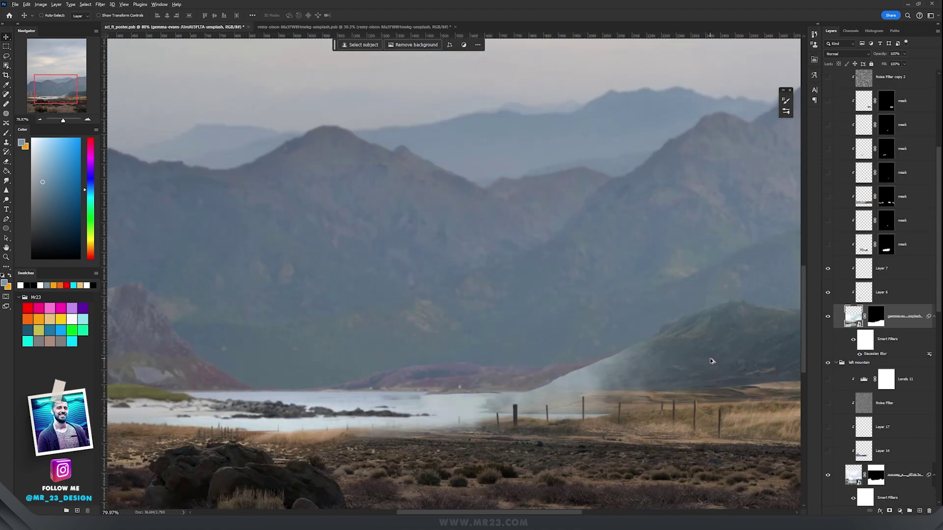
pyautogui.scroll(2, 711, 359)
pyautogui.moveTo(711, 360); pyautogui.dragTo(688, 300)
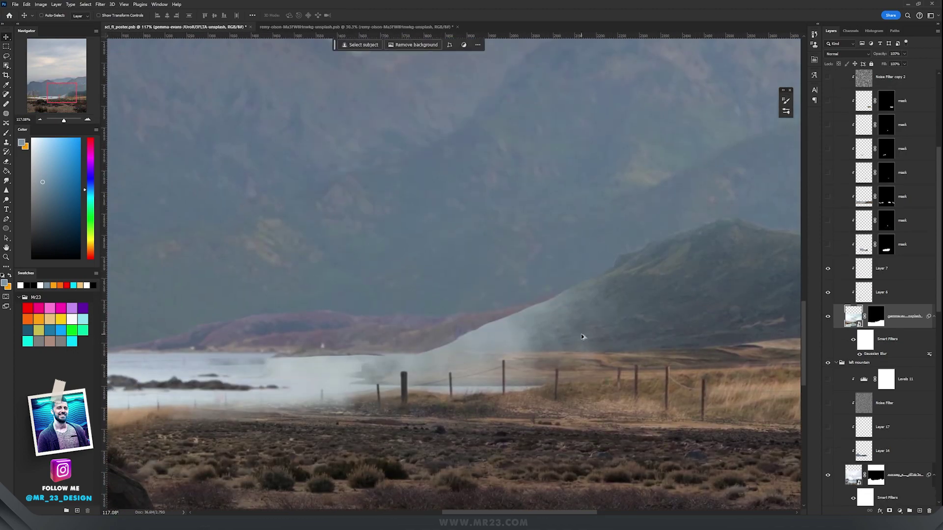
pyautogui.scroll(-2, 581, 338)
pyautogui.moveTo(422, 336); pyautogui.dragTo(523, 383)
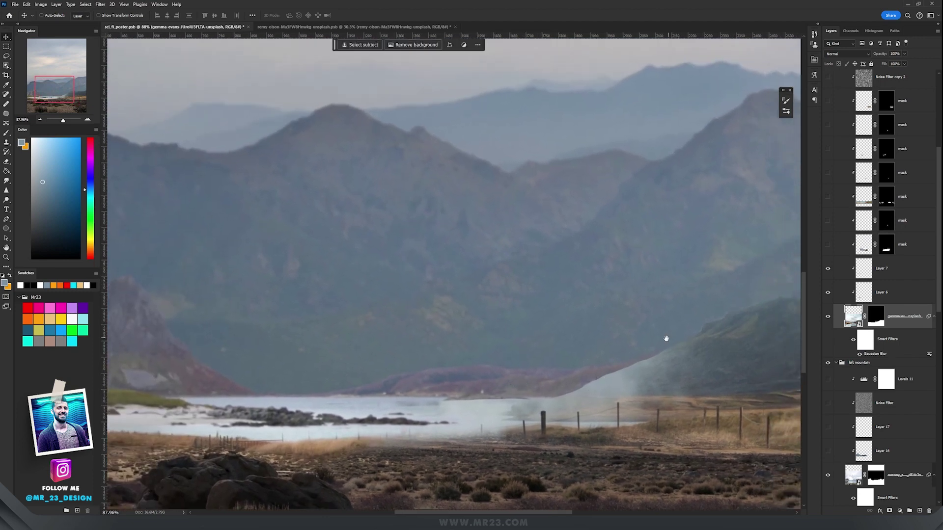
pyautogui.moveTo(665, 337); pyautogui.dragTo(572, 354)
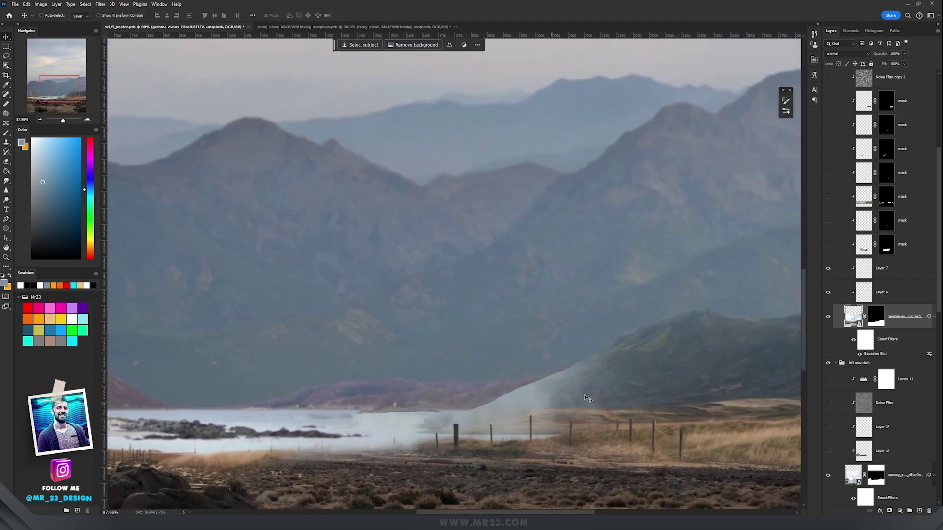
# Step: Turn on the visibility of all seven masked retouching layers in the middle lake group
pyautogui.scroll(3, 876, 253)
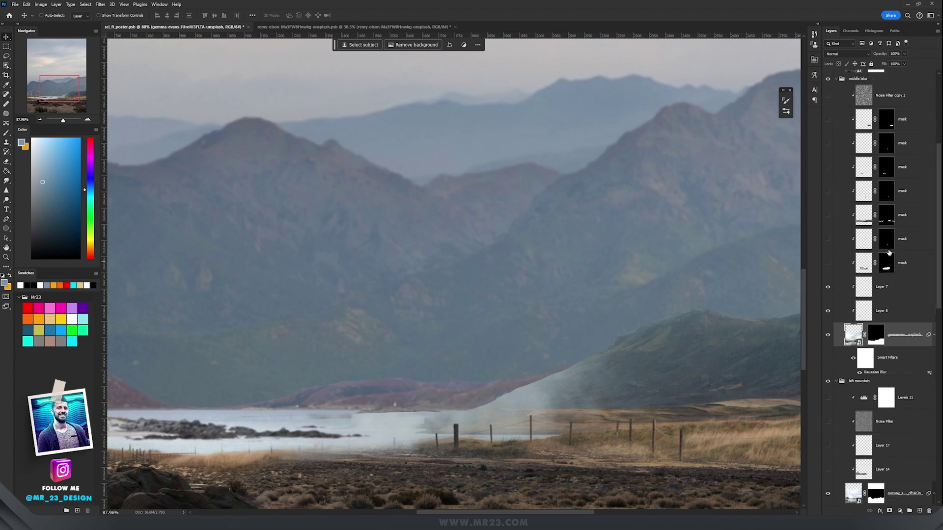
pyautogui.click(8, 143)
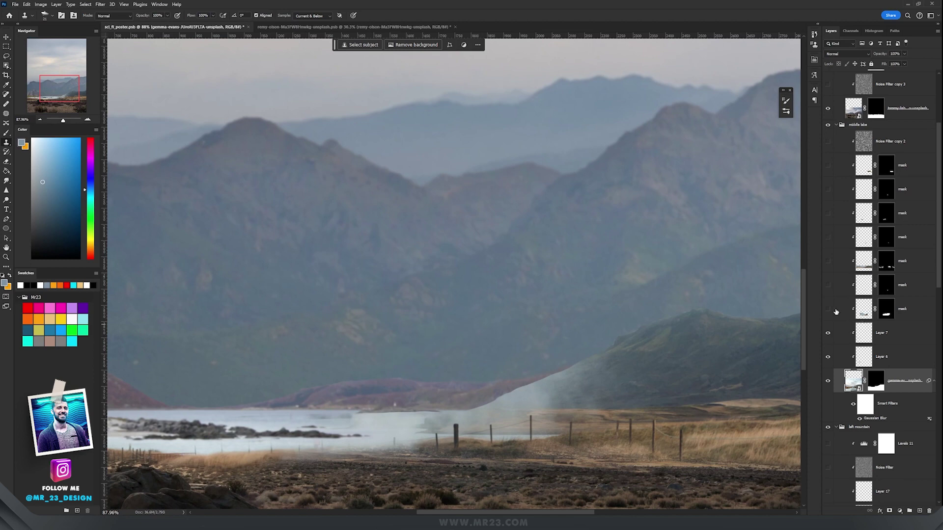
pyautogui.moveTo(826, 309); pyautogui.dragTo(828, 166)
pyautogui.hotkey('ctrl', '0')
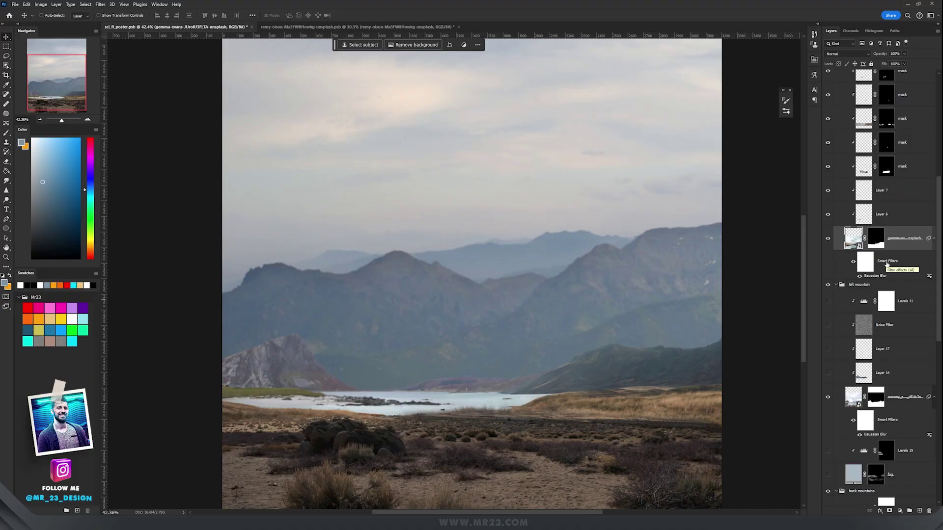
# Step: Add a new layer clipped to the back mountains photo and choose the Soft Round Pressure Opacity brush
pyautogui.keyDown('ctrl'); pyautogui.click(670, 305); pyautogui.keyUp('ctrl')
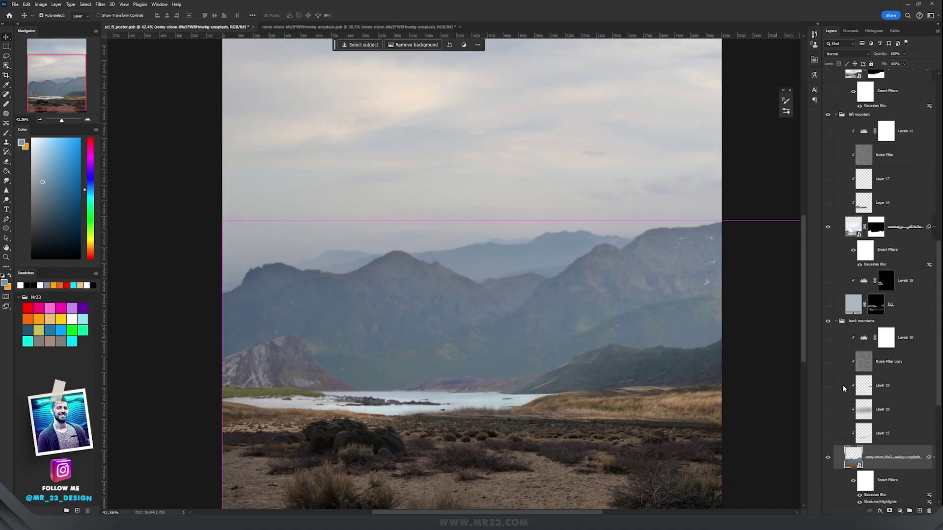
pyautogui.scroll(8, 648, 286)
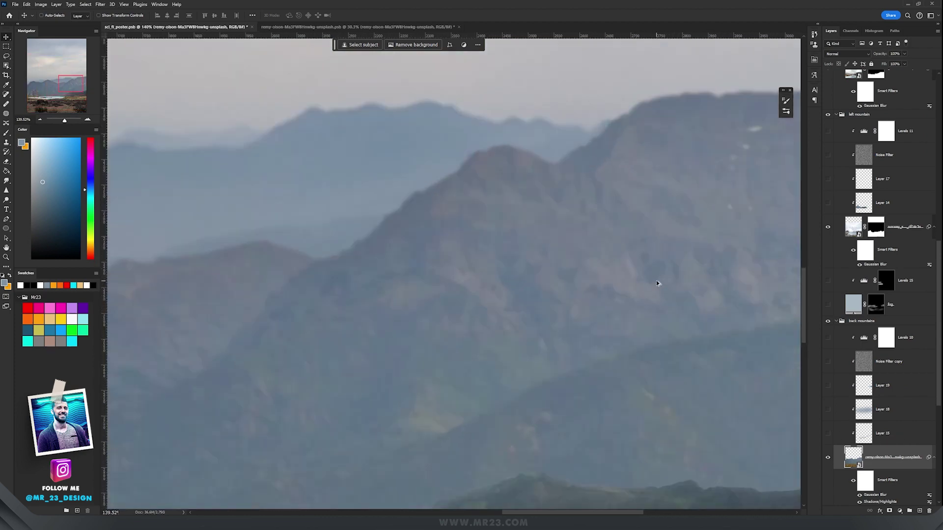
pyautogui.scroll(-3, 723, 302)
pyautogui.moveTo(570, 198); pyautogui.dragTo(603, 270)
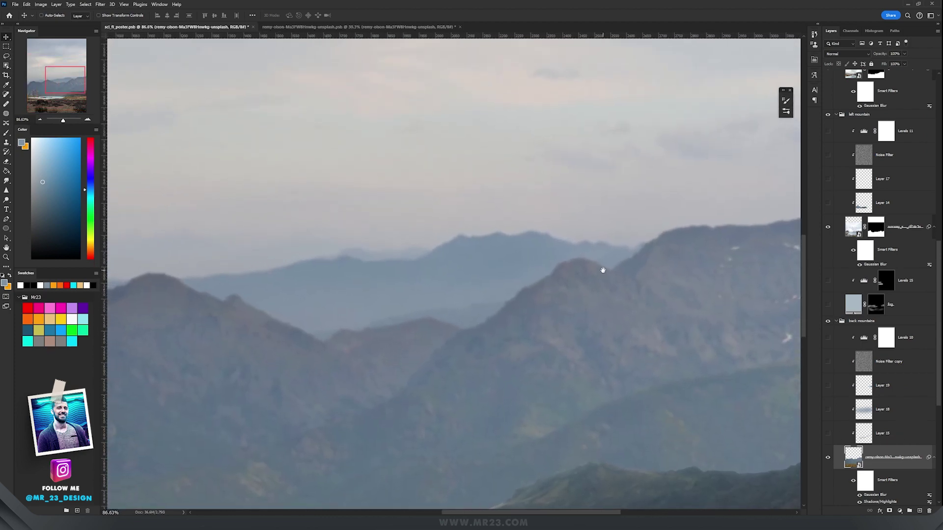
pyautogui.scroll(4, 587, 274)
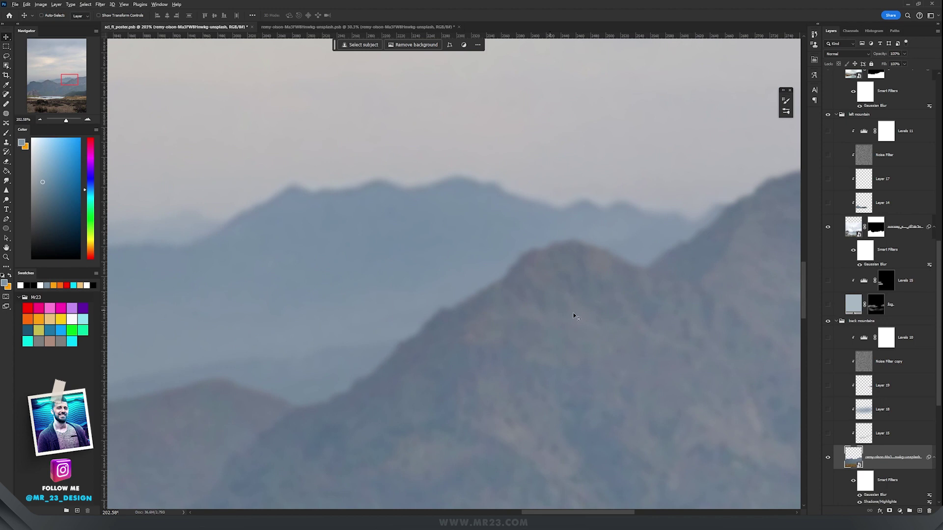
pyautogui.scroll(-3, 497, 280)
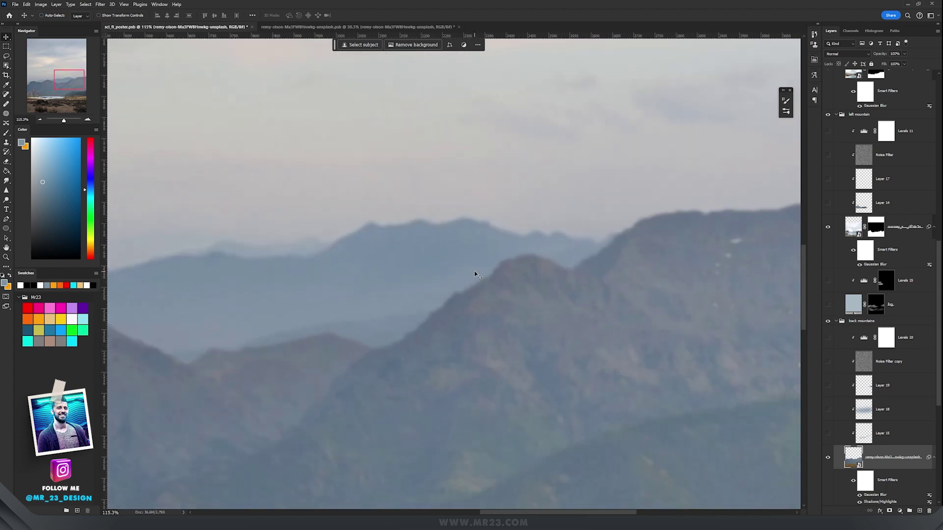
pyautogui.scroll(-2, 475, 275)
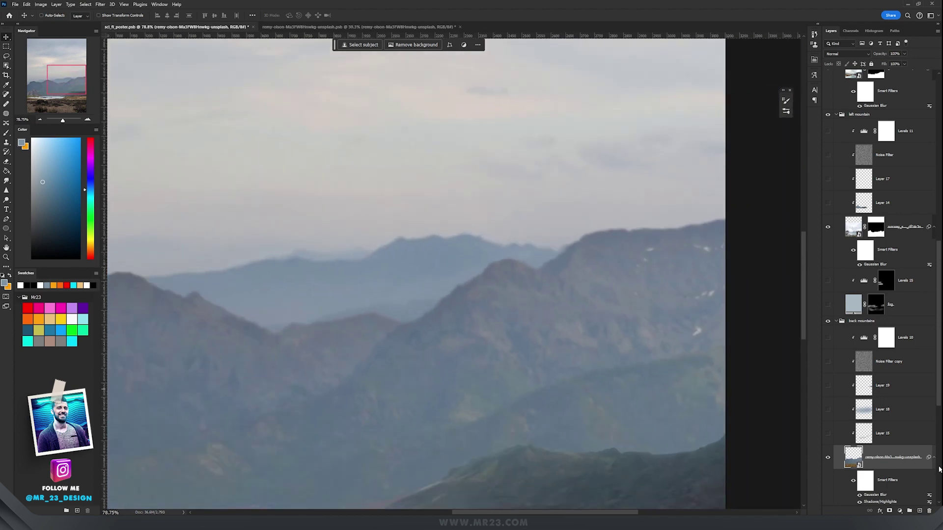
pyautogui.click(918, 511)
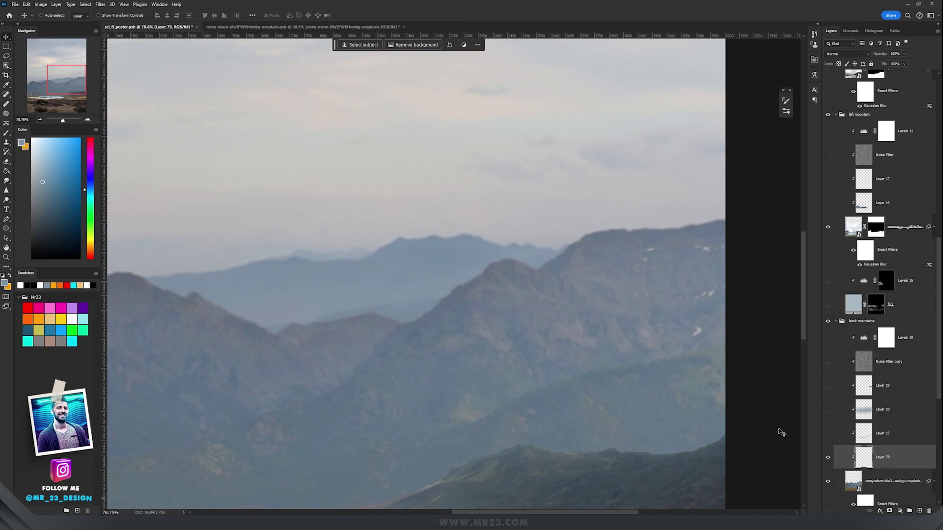
pyautogui.press('b')
pyautogui.rightClick(666, 293)
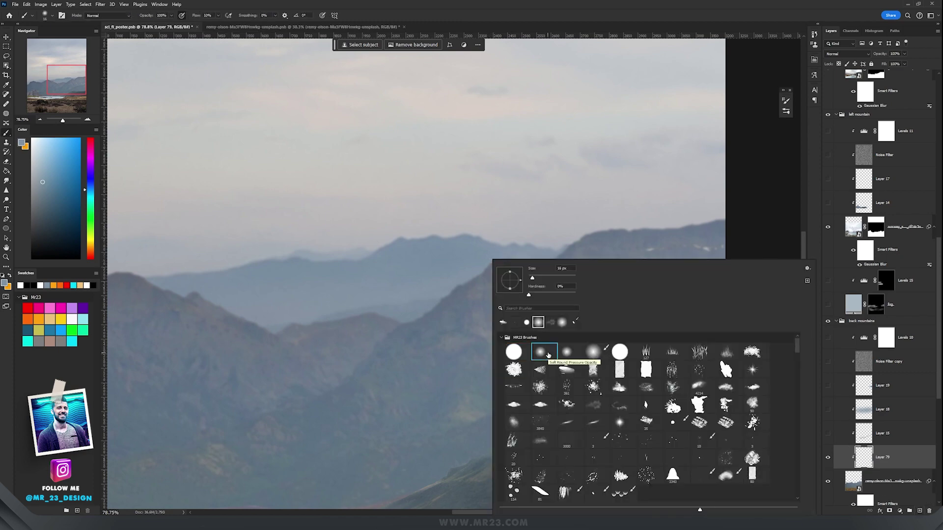
pyautogui.click(561, 2)
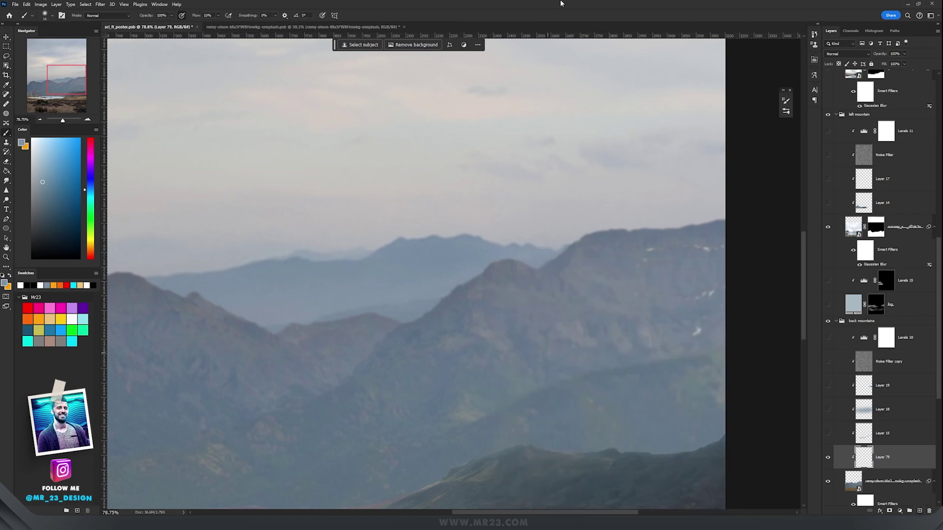
# Step: Sample the hazy blue of the distant ridge and paint it over the whole back mountains with a very large soft brush
pyautogui.moveTo(488, 257); pyautogui.dragTo(564, 256)
pyautogui.keyDown('alt'); pyautogui.click(452, 255); pyautogui.keyUp('alt')
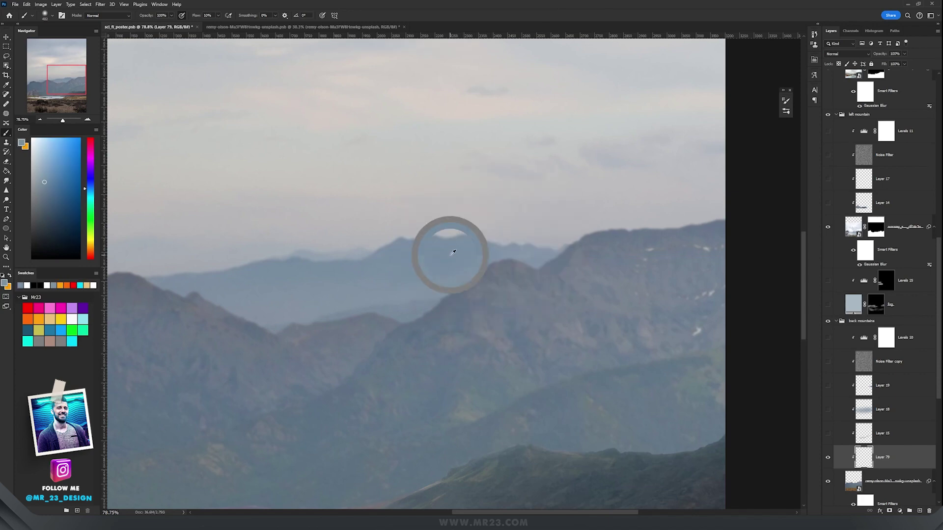
pyautogui.moveTo(452, 252); pyautogui.dragTo(501, 259)
pyautogui.scroll(-3, 535, 301)
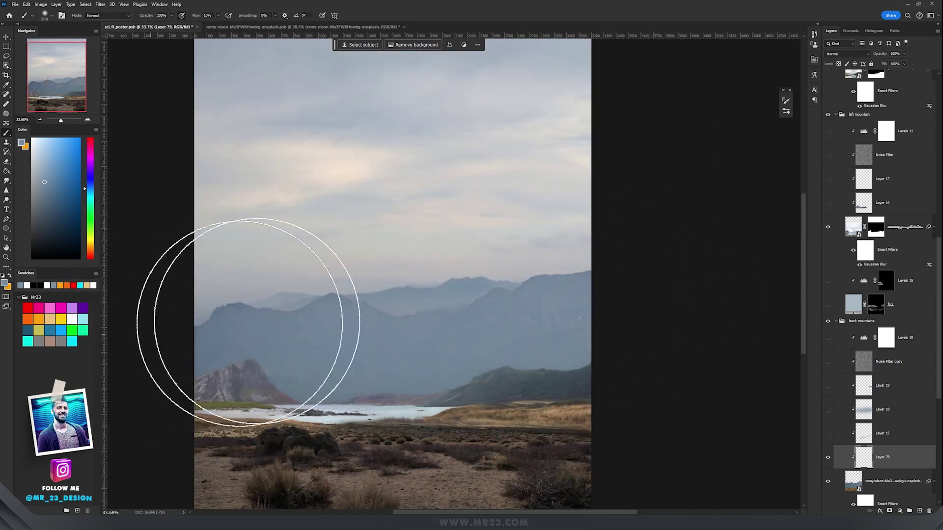
pyautogui.click(222, 344)
pyautogui.scroll(3, 491, 294)
pyautogui.press('v')
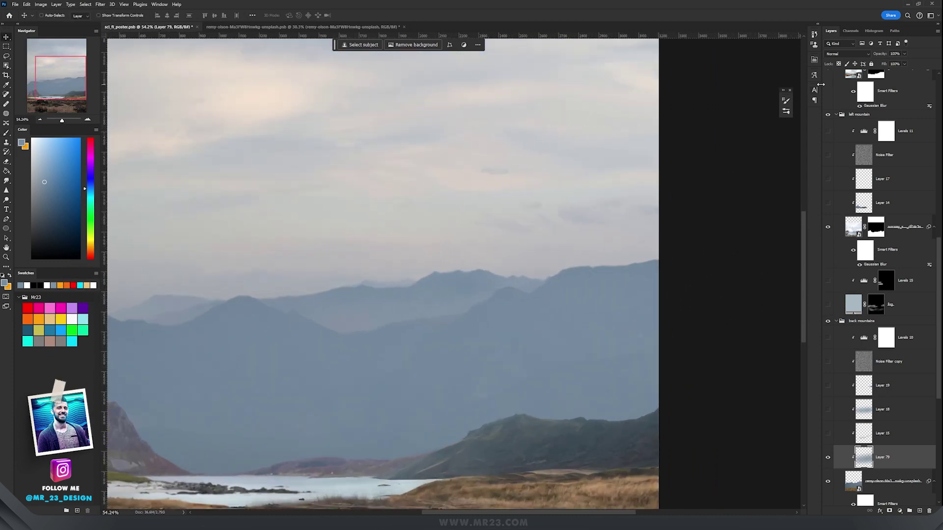
# Step: Set the painted blue layer's blend mode to Color and its opacity to 42%
pyautogui.click(842, 51)
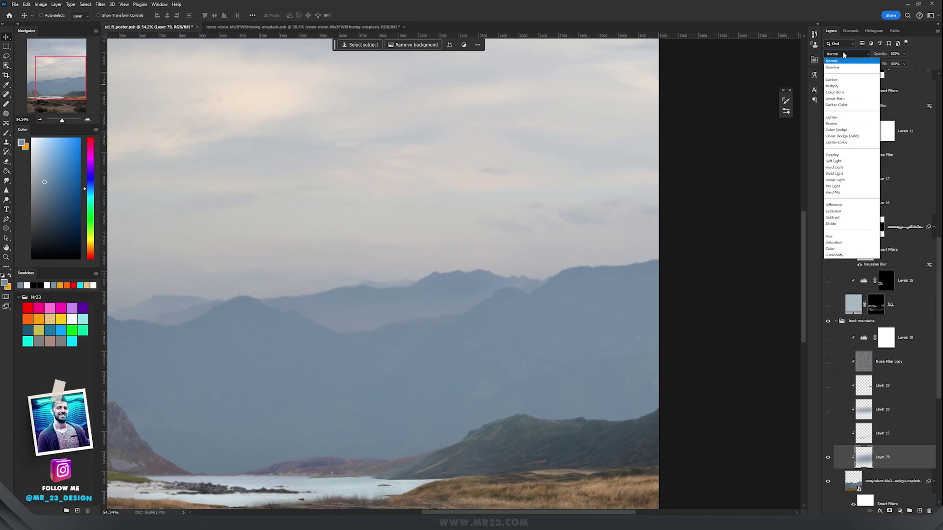
pyautogui.click(840, 244)
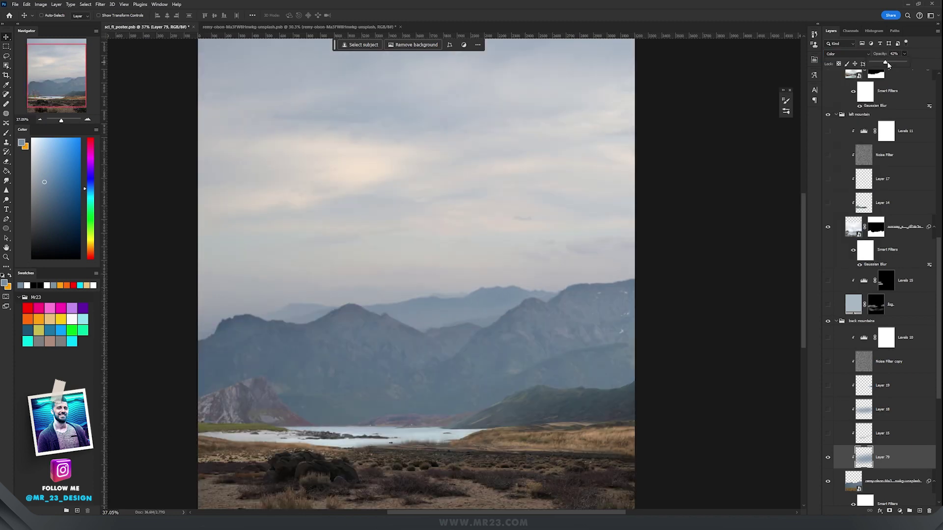
pyautogui.scroll(4, 585, 313)
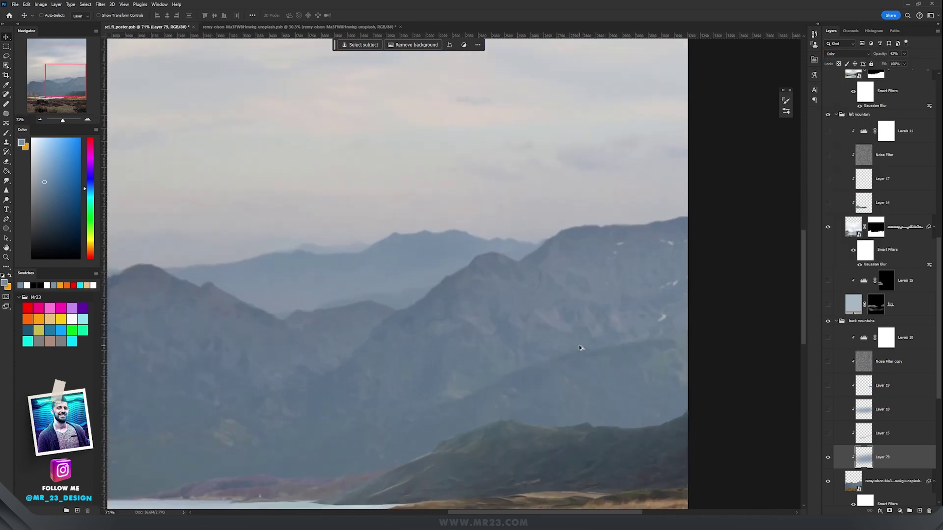
# Step: Turn on the Levels adjustment layer in the back mountains group and open its settings to check the midtones
pyautogui.scroll(1, 494, 288)
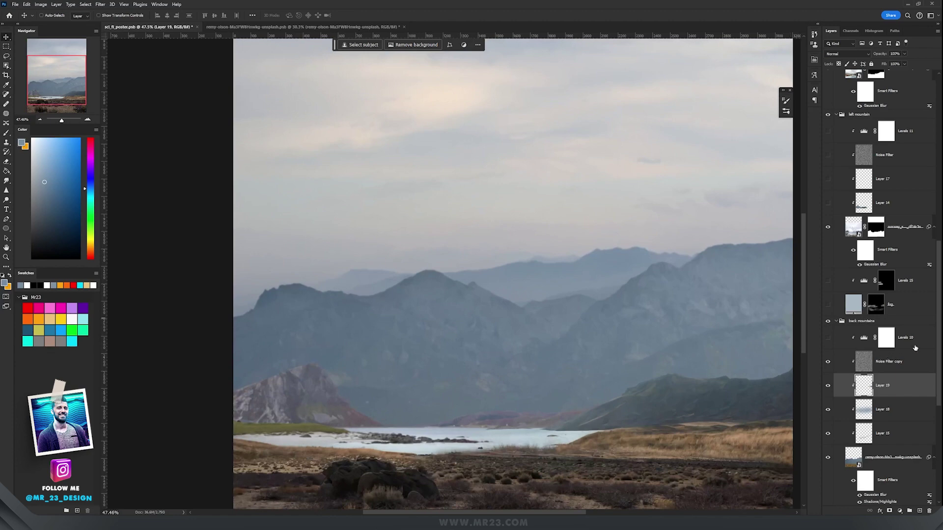
pyautogui.click(913, 345)
pyautogui.click(827, 338)
pyautogui.click(863, 338)
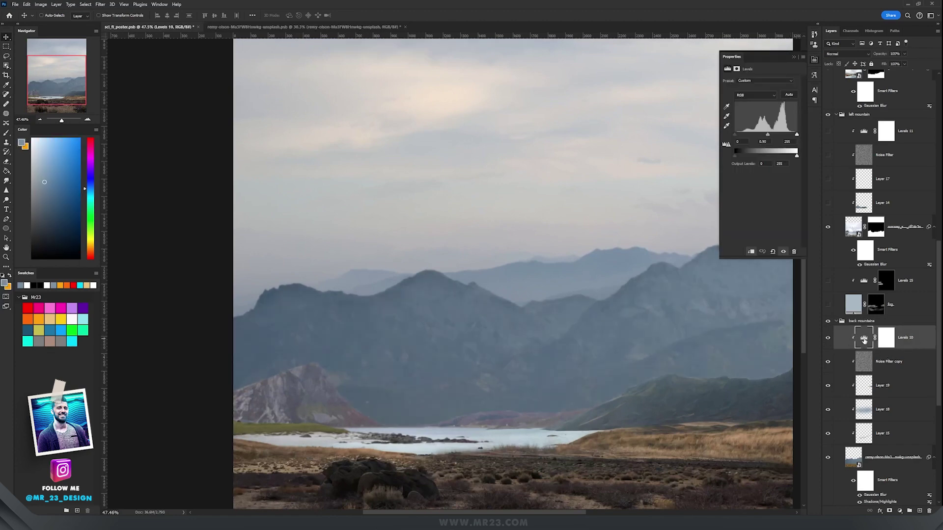
pyautogui.moveTo(768, 138); pyautogui.dragTo(768, 138)
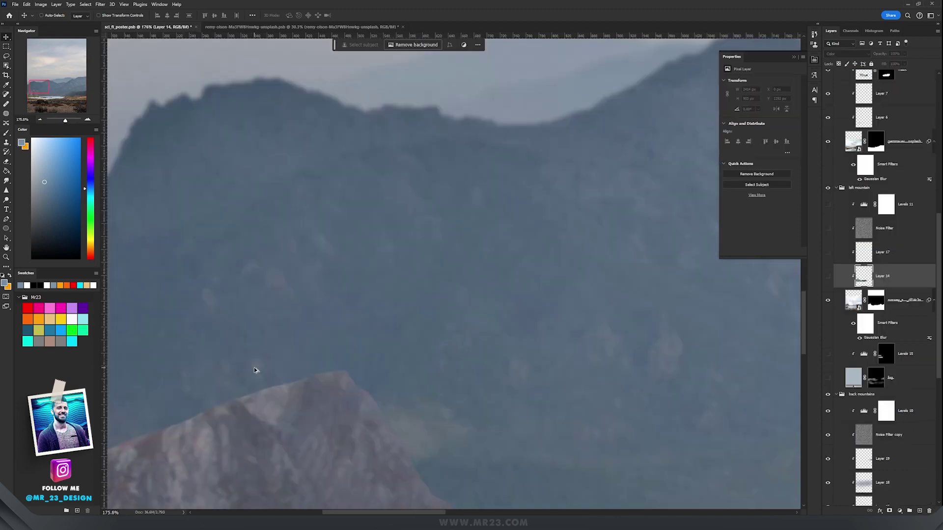
# Step: Turn on Layer 14, Layer 17 and the Levels adjustment layer in the left mountain group
pyautogui.scroll(2, 363, 164)
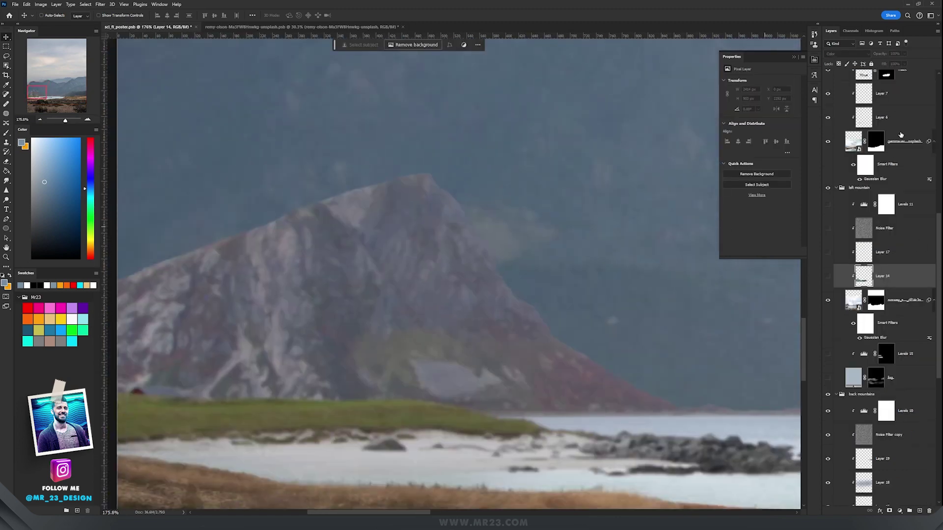
pyautogui.click(828, 276)
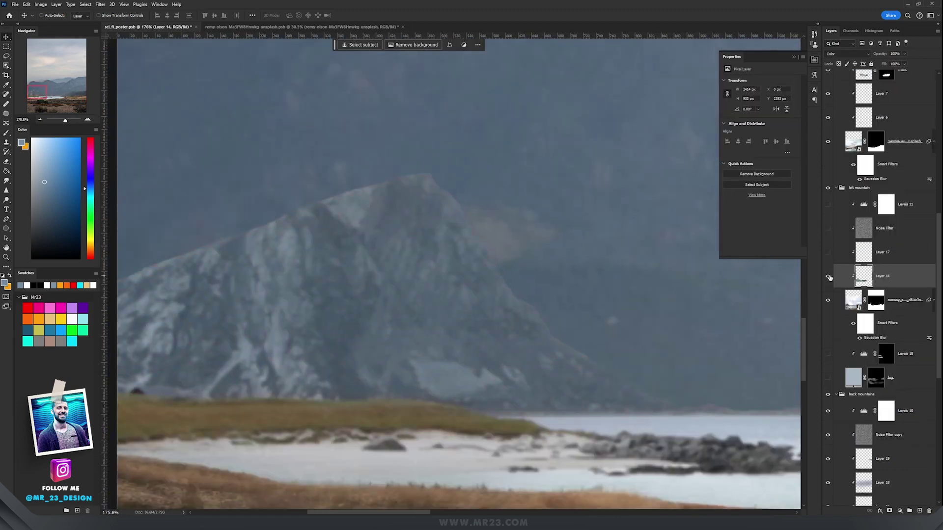
pyautogui.click(827, 252)
pyautogui.click(827, 204)
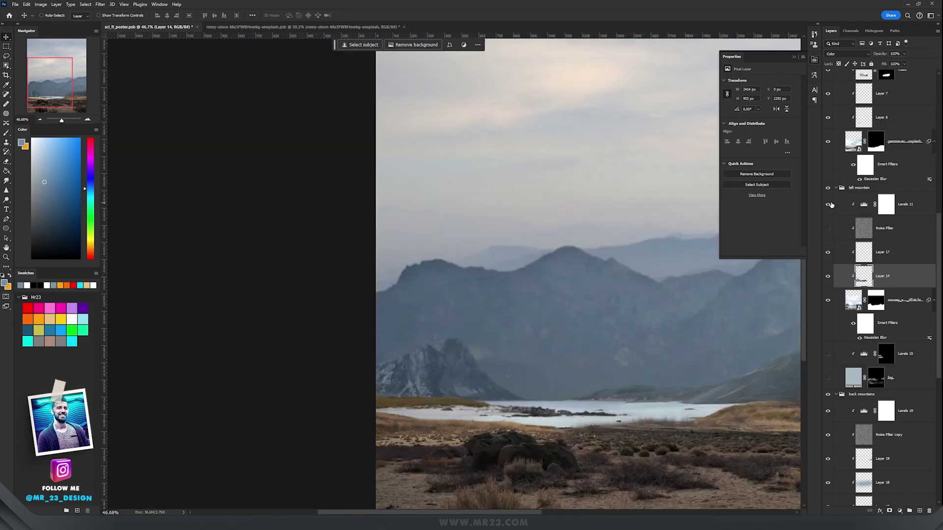
pyautogui.click(901, 205)
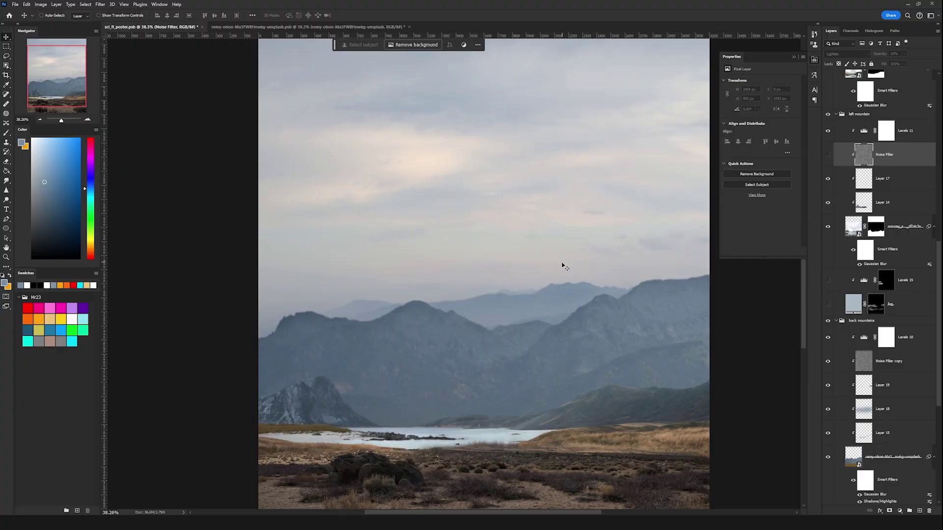
# Step: Compare the left mountain with the blurred background and preview its Noise Filter layer, leaving that layer hidden
pyautogui.scroll(2, 562, 265)
pyautogui.moveTo(536, 233); pyautogui.dragTo(557, 307)
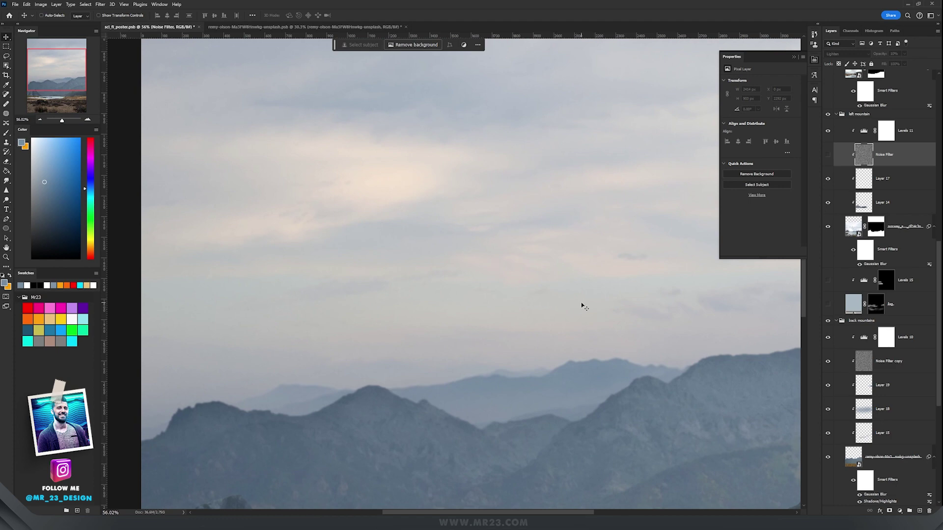
pyautogui.scroll(-2, 582, 306)
pyautogui.scroll(-2, 620, 342)
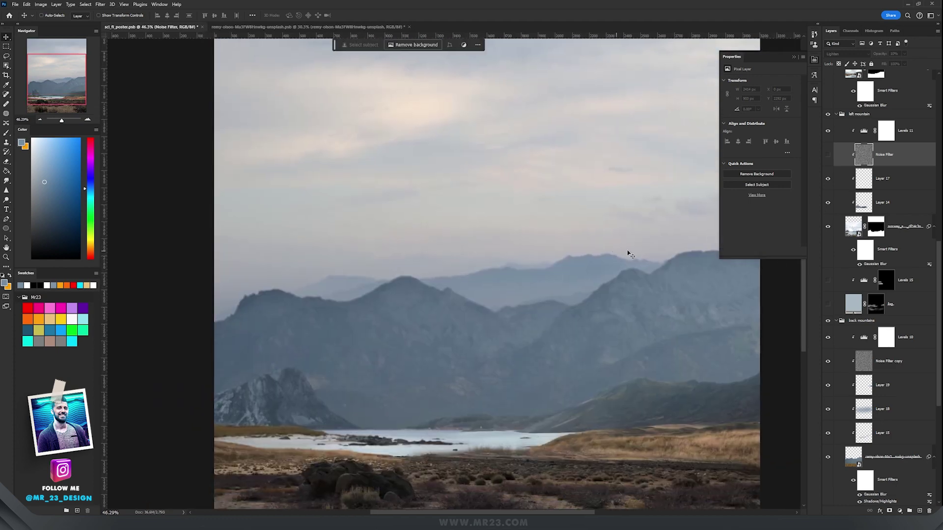
pyautogui.scroll(14, 374, 379)
pyautogui.moveTo(374, 378); pyautogui.dragTo(444, 357)
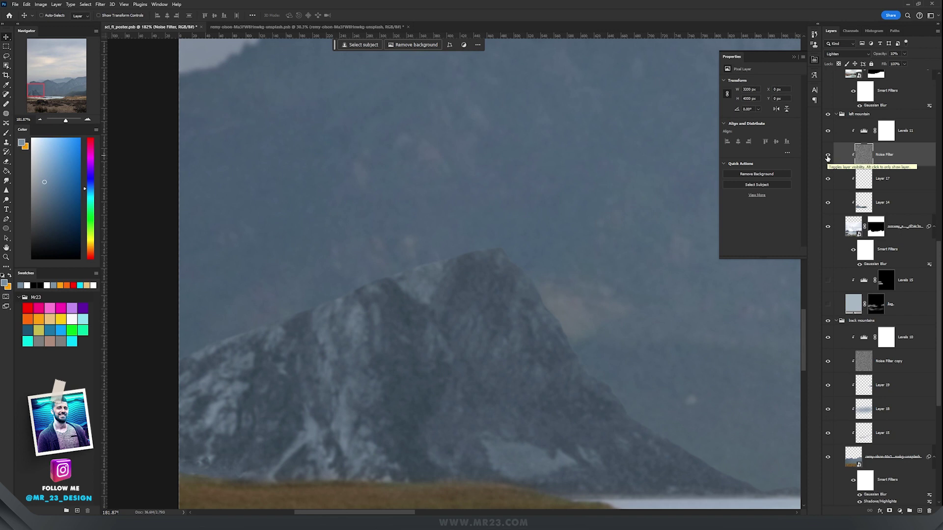
pyautogui.click(827, 157)
# Step: Add a new clipped layer above Layer 17 in the left mountain group and fill it with default black
pyautogui.click(921, 183)
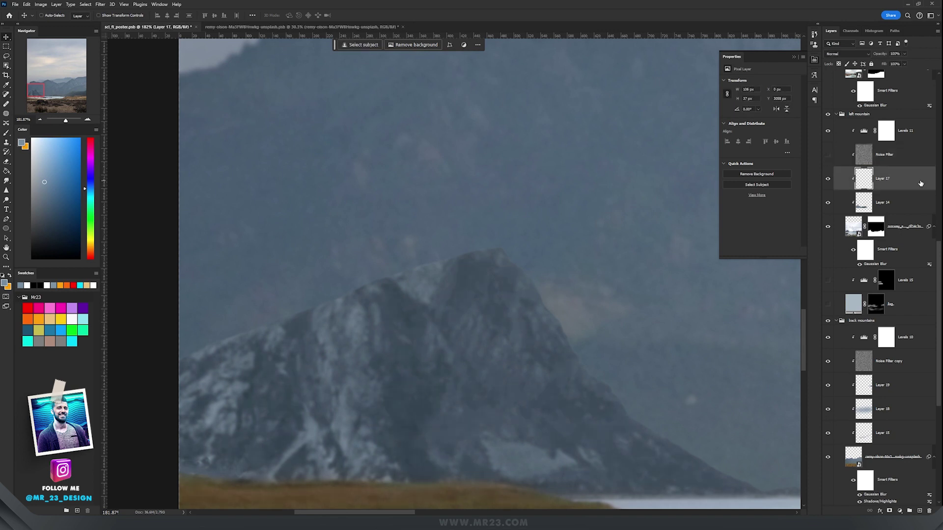
pyautogui.click(920, 511)
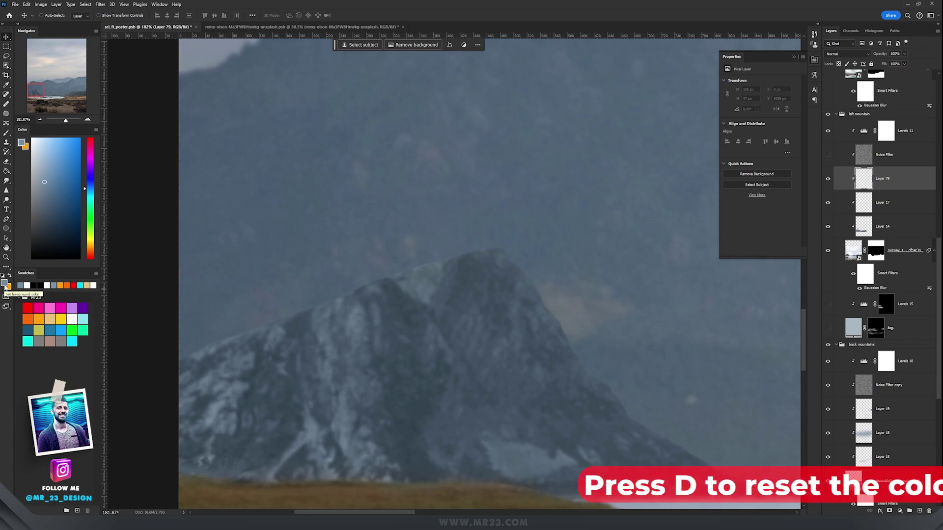
pyautogui.press('d')
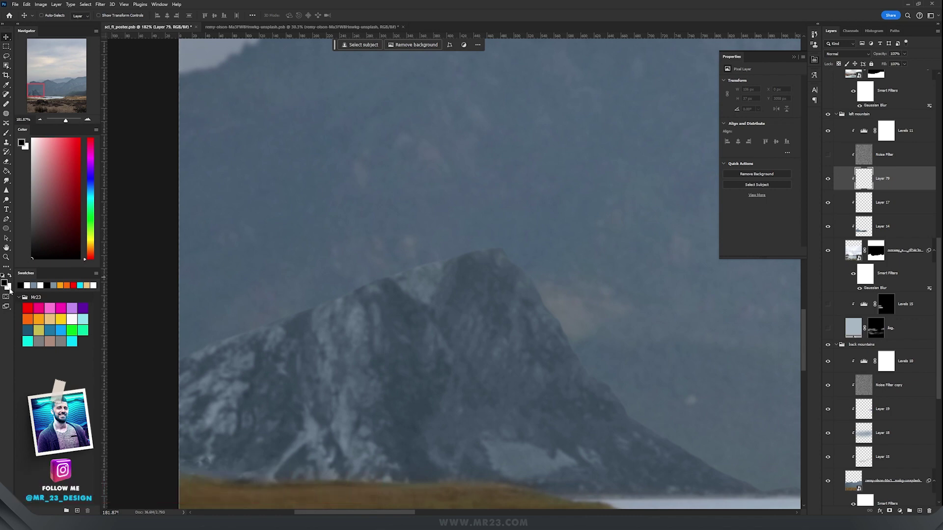
pyautogui.press('g')
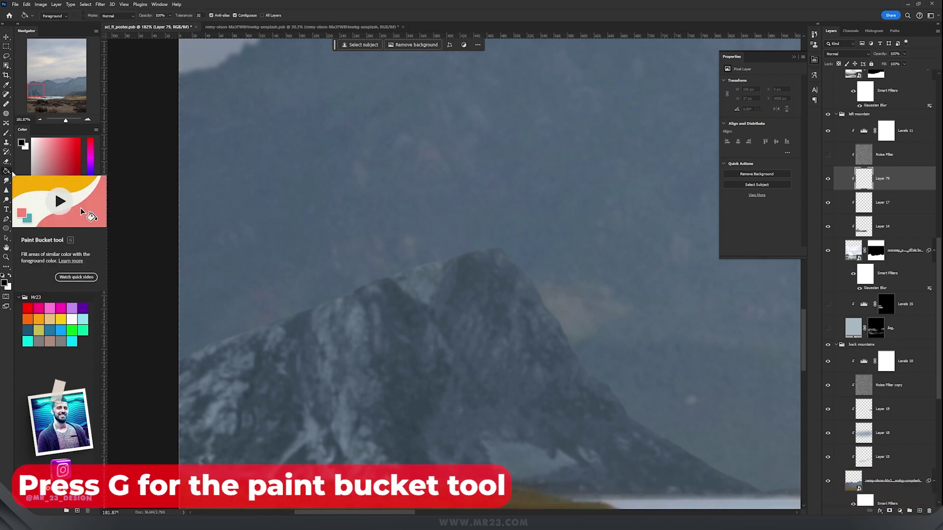
pyautogui.click(443, 229)
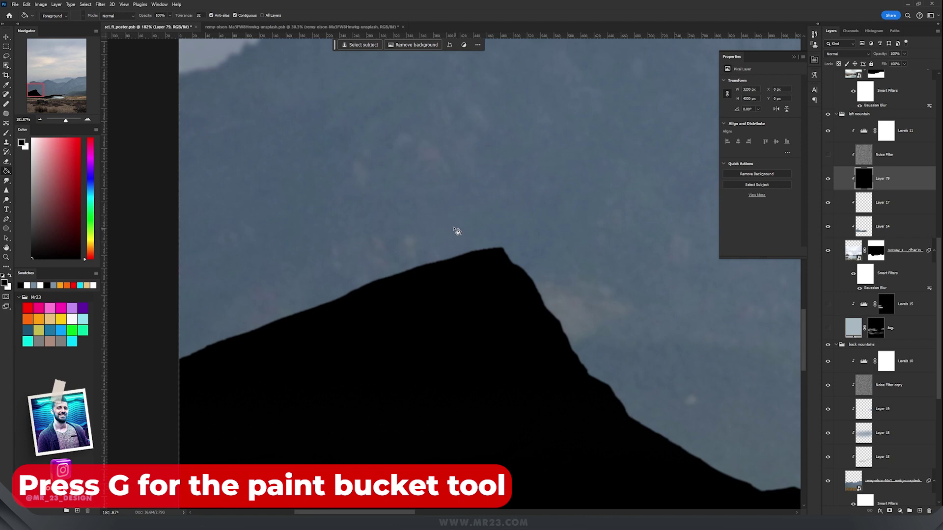
# Step: Add noise to the black-filled layer in the left mountain group at 400%, with Gaussian distribution and Monochromatic on
pyautogui.click(100, 4)
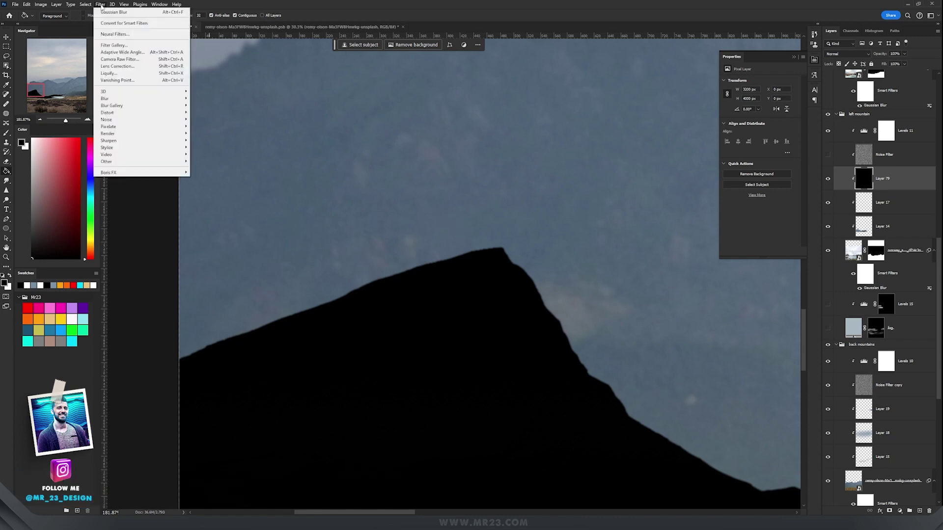
pyautogui.moveTo(106, 120)
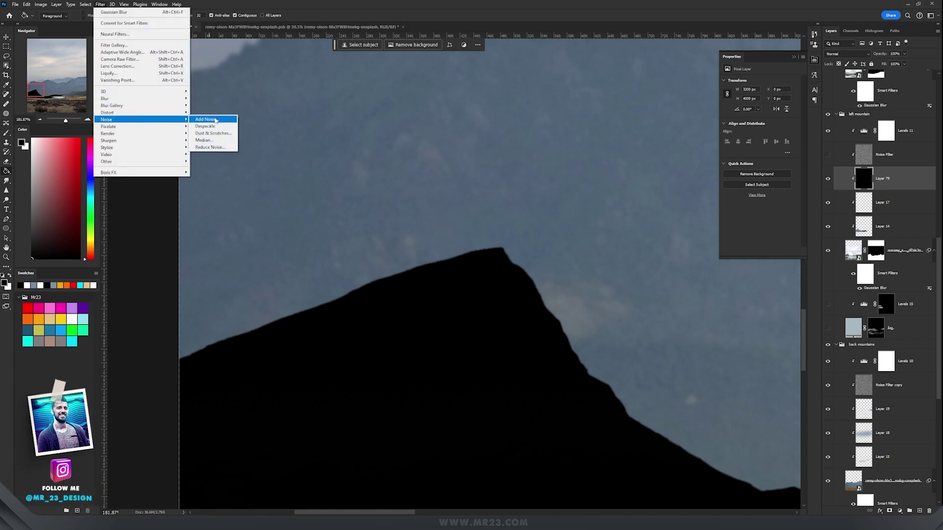
pyautogui.click(207, 120)
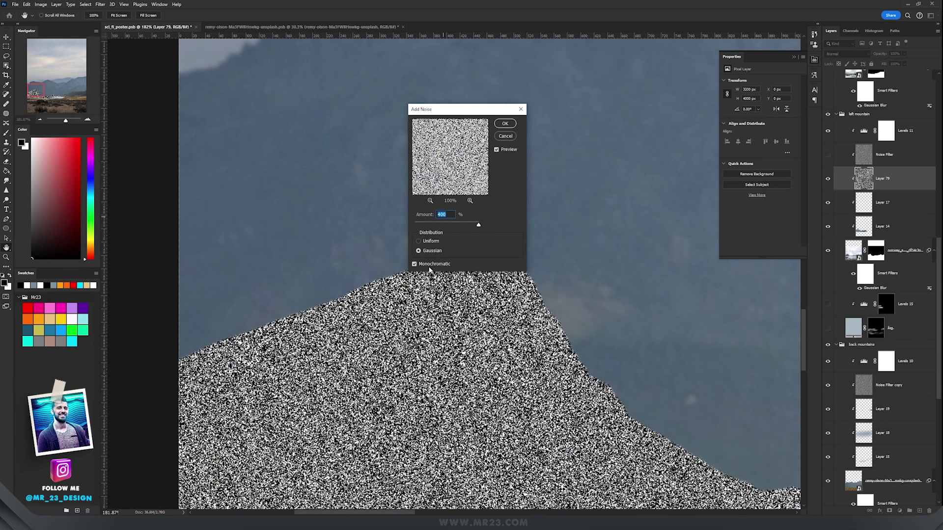
pyautogui.click(505, 123)
# Step: Soften the noise layer with a Gaussian Blur of 2.1 pixels radius
pyautogui.click(101, 5)
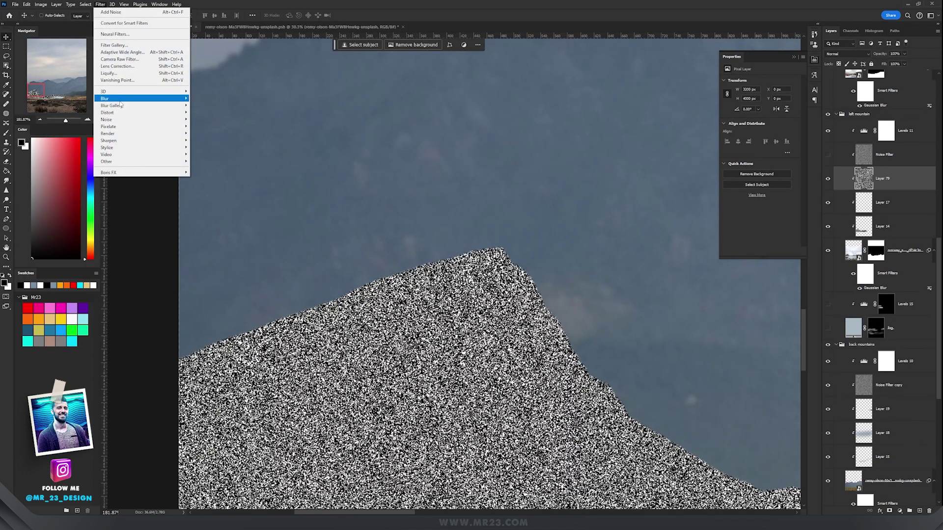
pyautogui.click(209, 127)
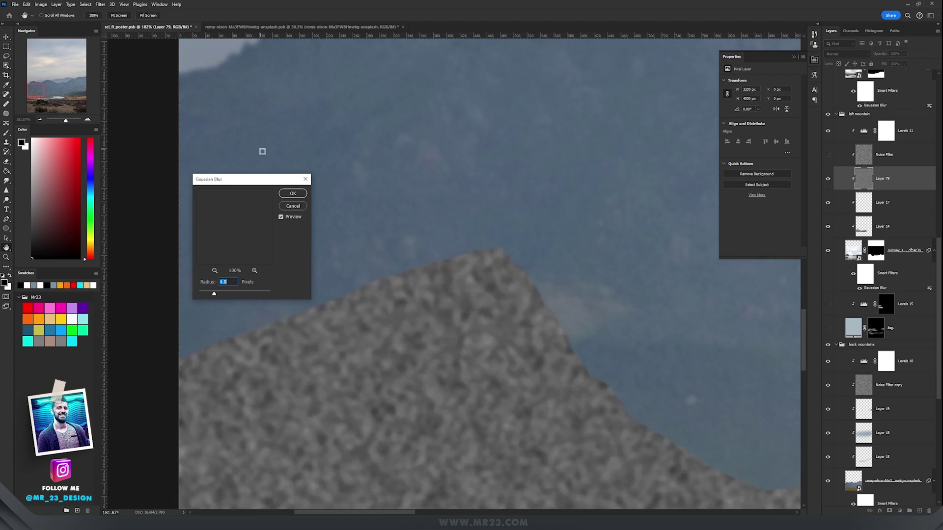
pyautogui.moveTo(204, 295); pyautogui.dragTo(207, 296)
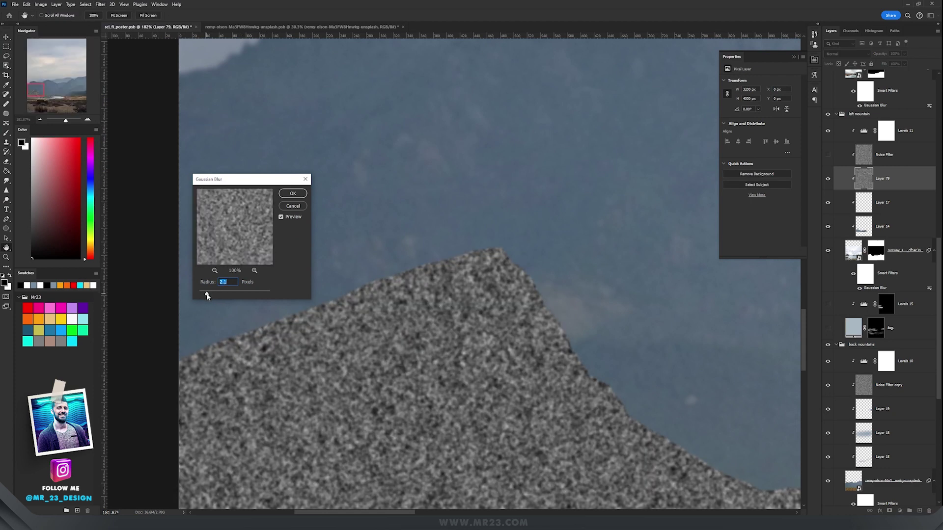
pyautogui.click(293, 193)
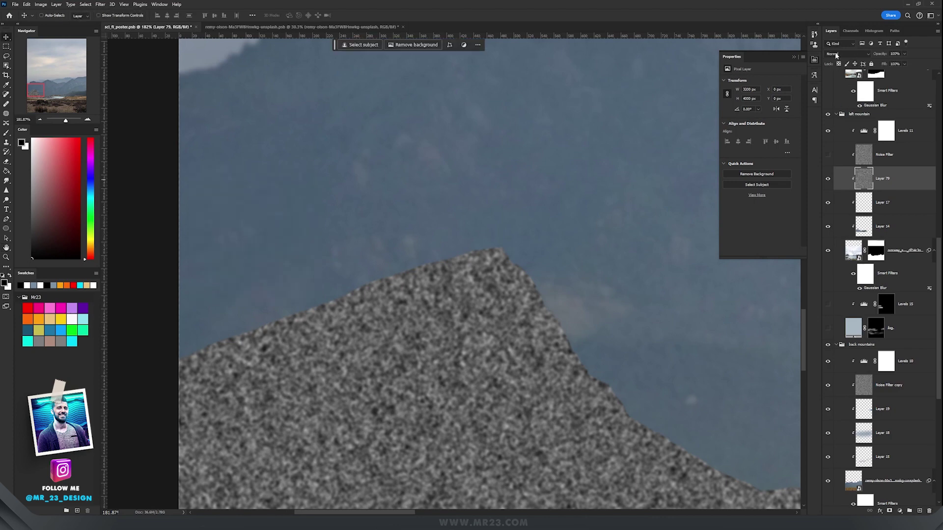
# Step: Set the noise layer's blend mode to Lighten and lower its opacity to about 13%
pyautogui.click(836, 54)
pyautogui.click(831, 117)
pyautogui.scroll(3, 413, 337)
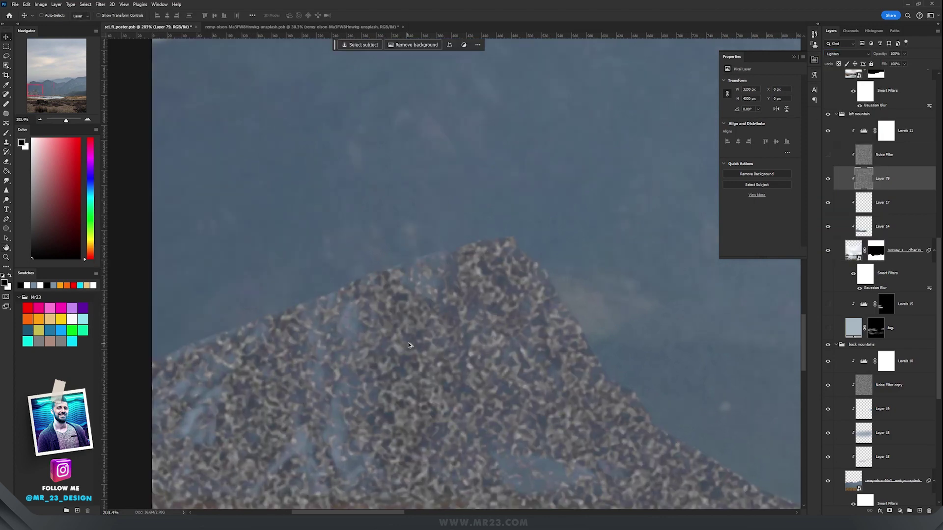
pyautogui.click(906, 54)
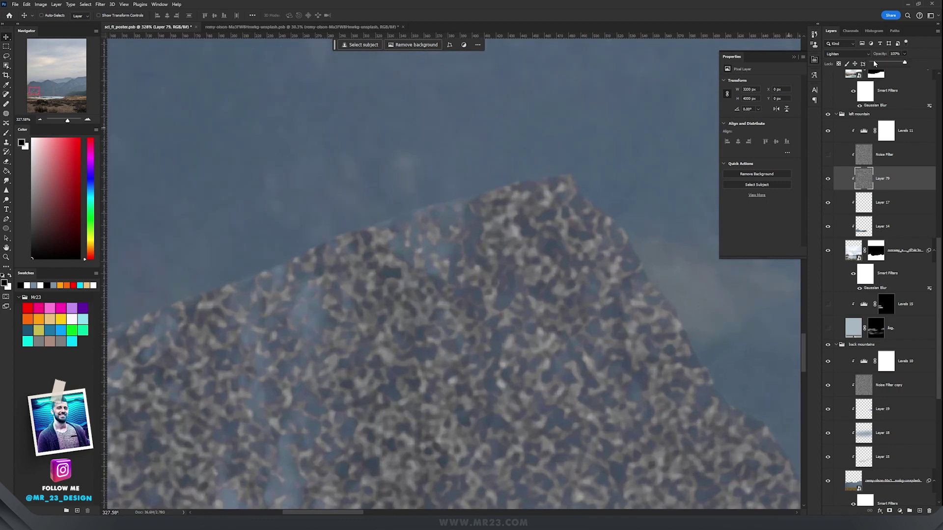
pyautogui.moveTo(874, 62); pyautogui.dragTo(873, 63)
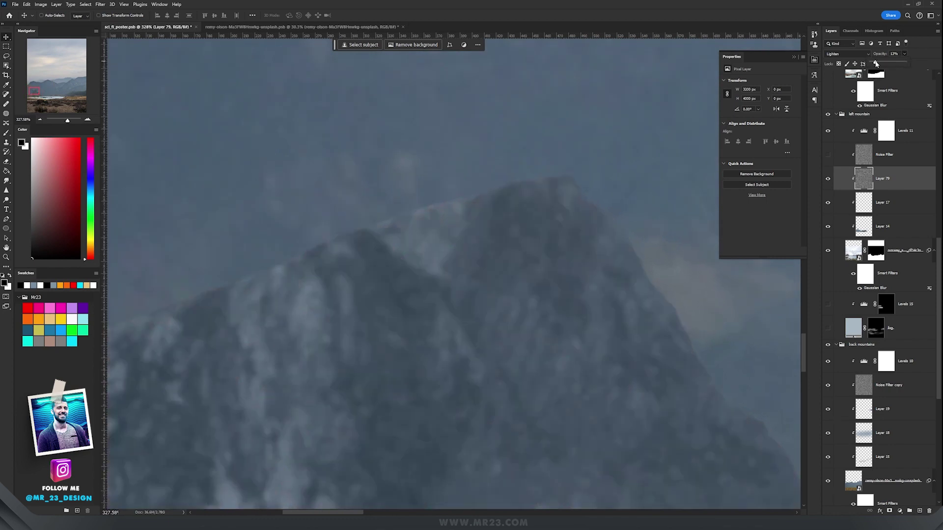
pyautogui.moveTo(877, 64); pyautogui.dragTo(873, 63)
pyautogui.scroll(-5, 475, 219)
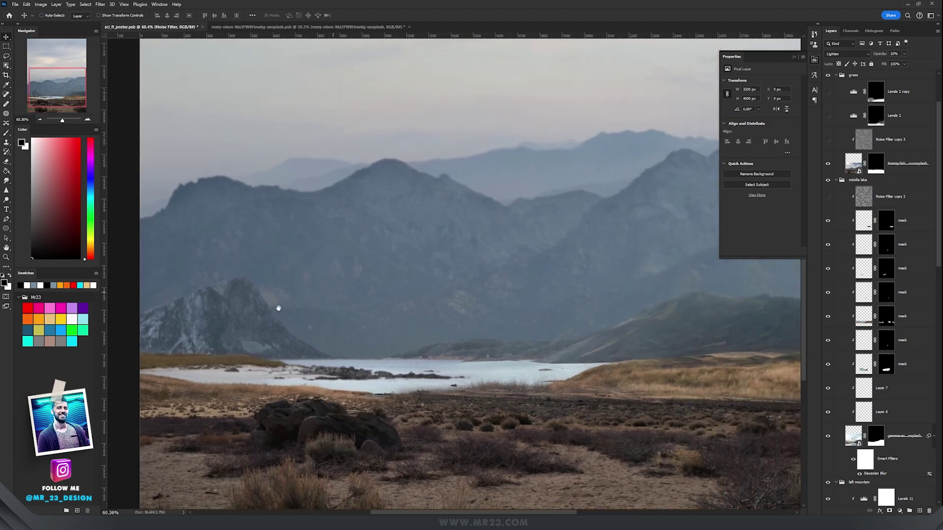
# Step: Turn on the Levels 7 adjustment layer in the sky group and fine-tune its midtones against the whole landscape
pyautogui.scroll(3, 601, 309)
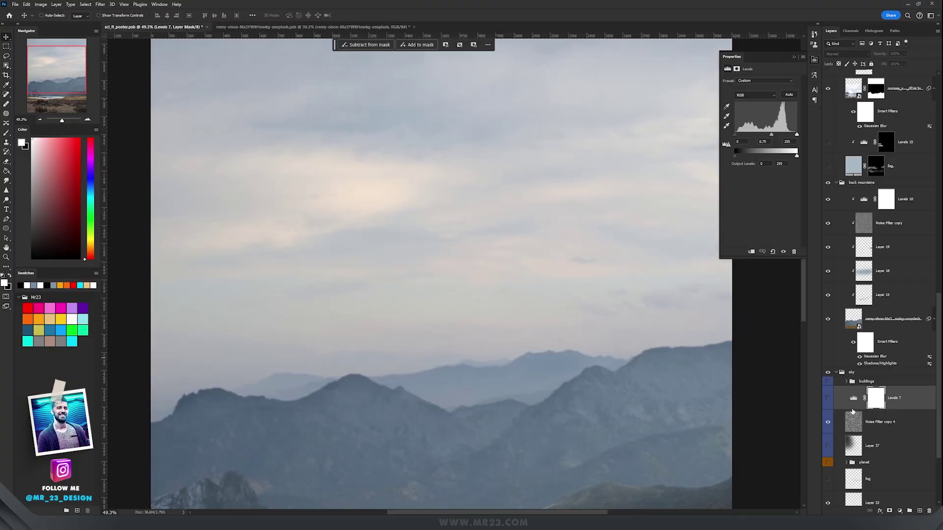
pyautogui.click(828, 400)
pyautogui.click(856, 402)
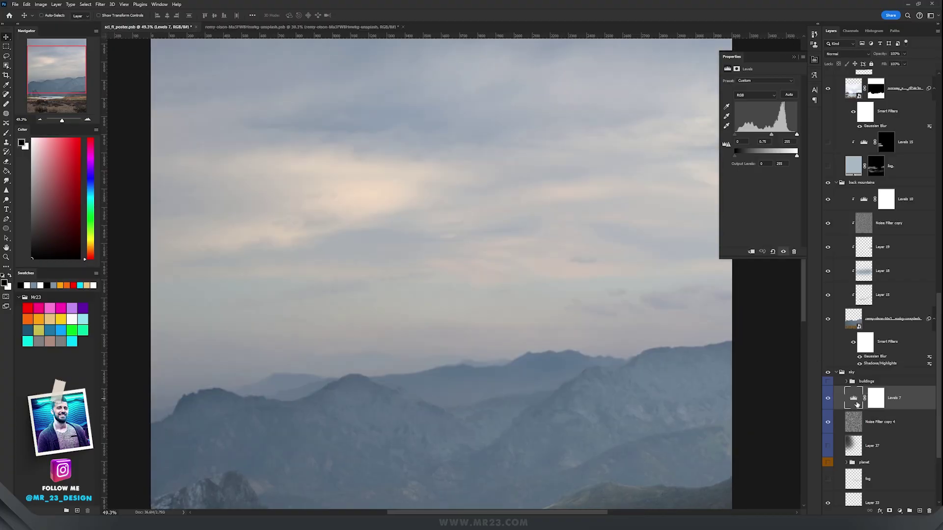
pyautogui.moveTo(770, 137); pyautogui.dragTo(772, 139)
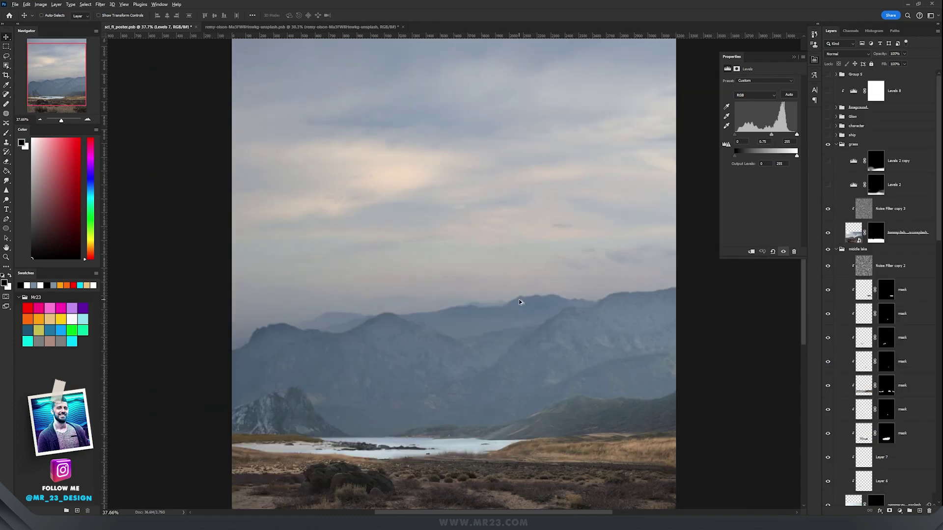
pyautogui.scroll(-2, 522, 302)
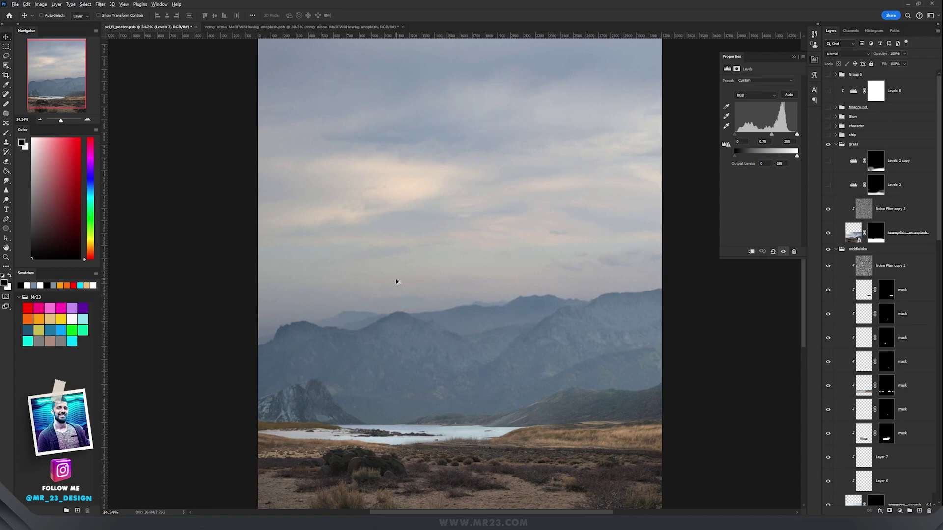
pyautogui.scroll(2, 493, 322)
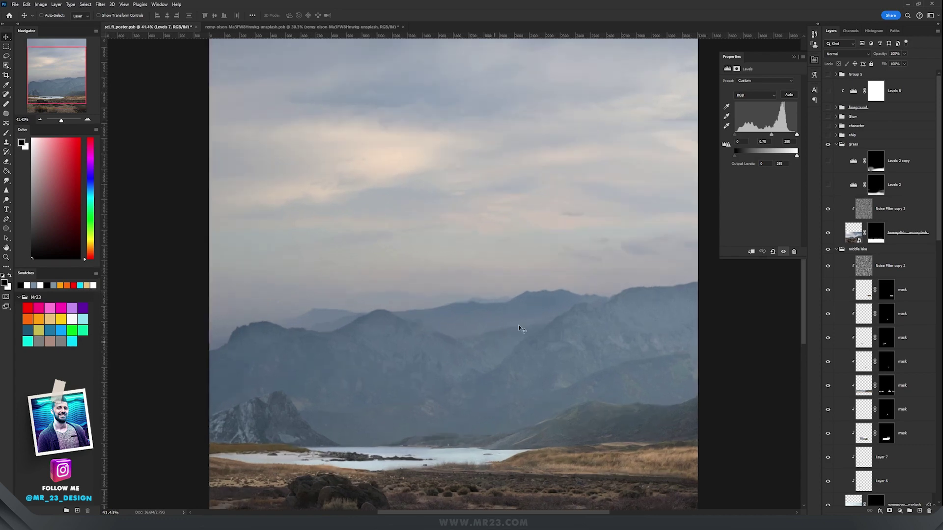
pyautogui.scroll(-2, 563, 358)
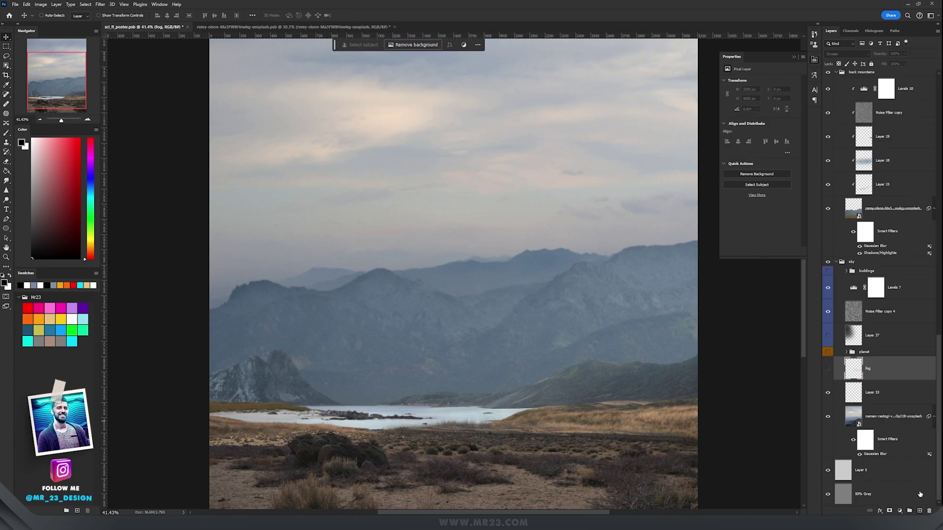
# Step: Add a new layer above the hidden fog layer in the sky group and choose a cloudy texture brush from the Mr23 Brushes
pyautogui.click(918, 512)
pyautogui.press('b')
pyautogui.rightClick(572, 291)
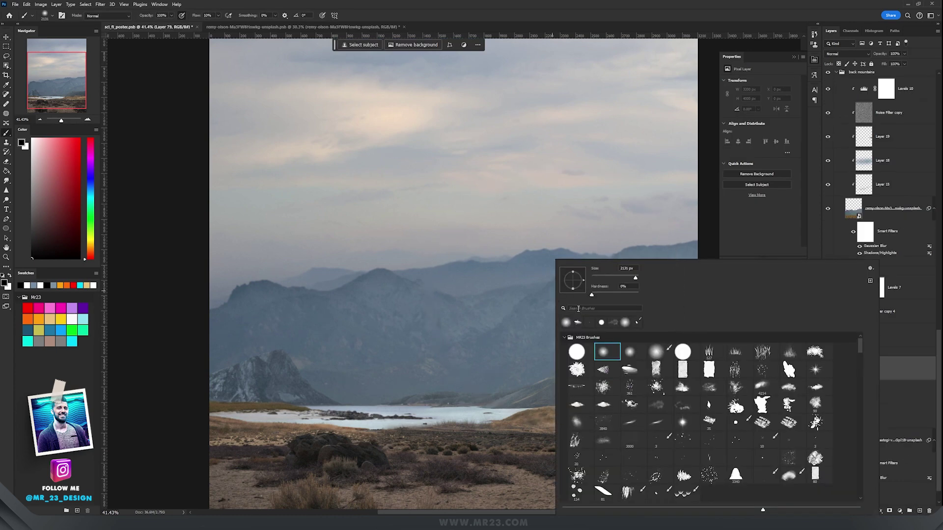
pyautogui.click(657, 409)
pyautogui.click(539, 31)
# Step: Paint light grey fog in the sky behind the back mountains, mainly toward the right side, on the new layer
pyautogui.moveTo(544, 226); pyautogui.dragTo(471, 225)
pyautogui.scroll(2, 470, 247)
pyautogui.keyDown('alt'); pyautogui.click(506, 232); pyautogui.keyUp('alt')
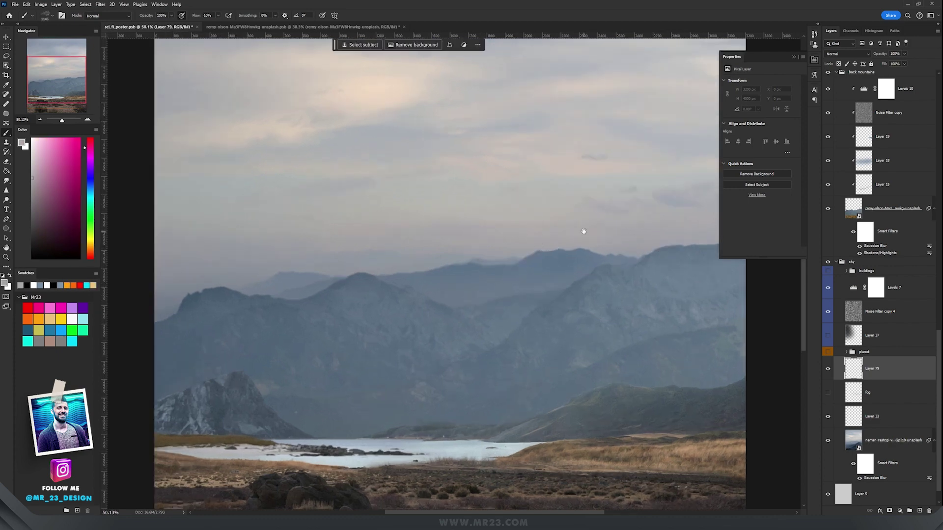
pyautogui.moveTo(685, 231); pyautogui.dragTo(625, 255)
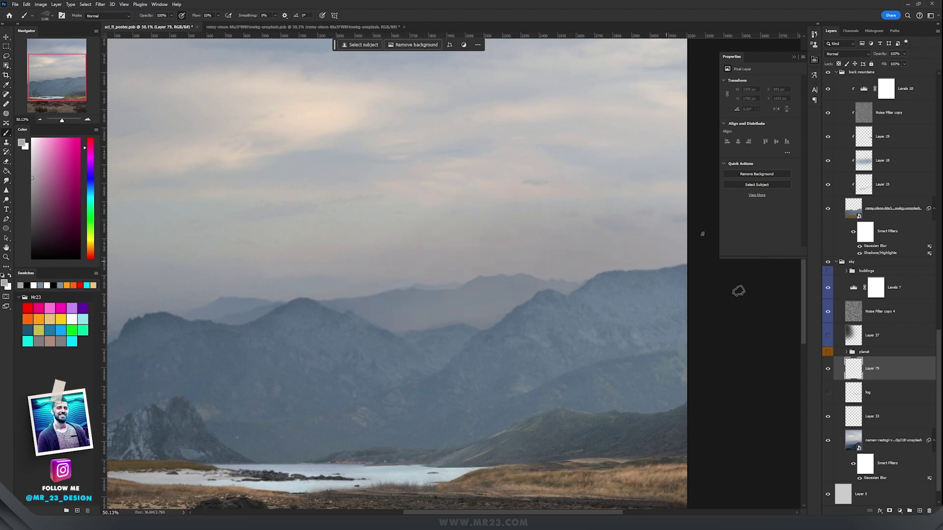
# Step: Set the painted fog layer's blend mode to Screen and reduce its opacity to about 63%
pyautogui.click(844, 54)
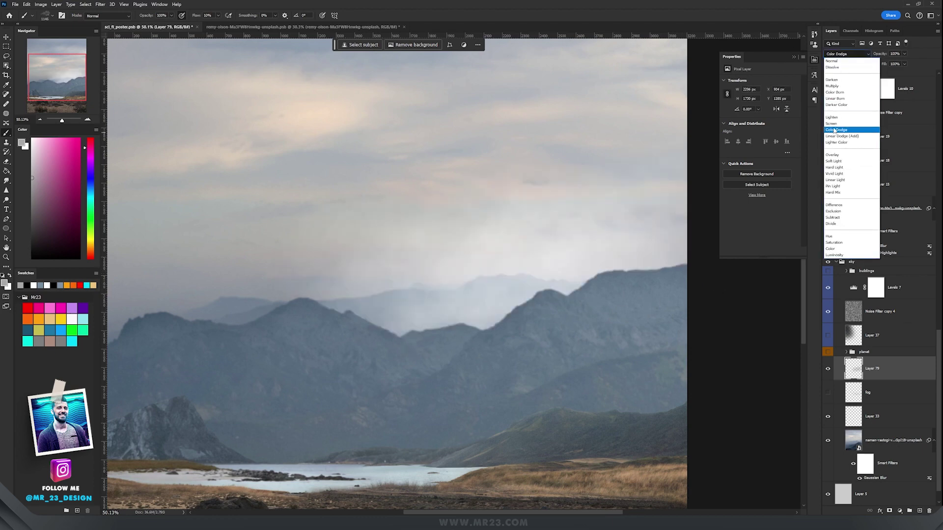
pyautogui.click(833, 129)
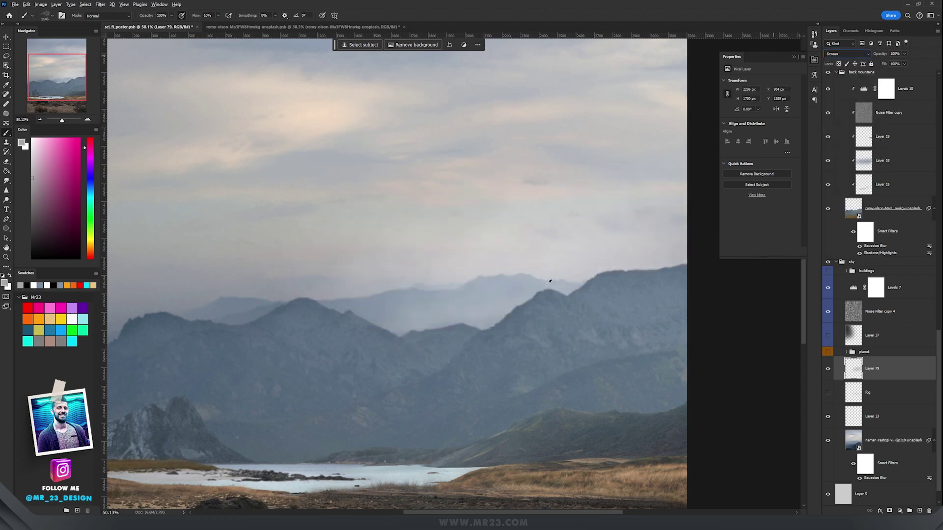
pyautogui.click(9, 38)
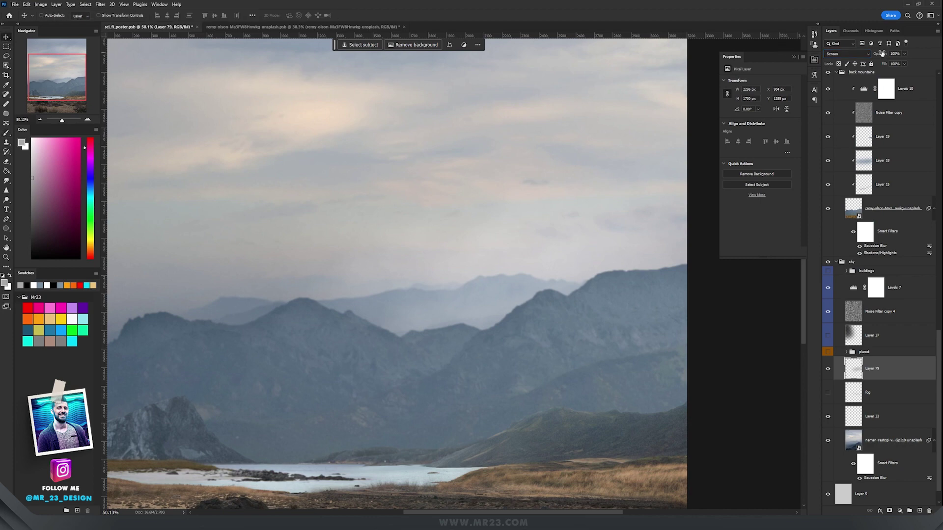
pyautogui.click(904, 54)
pyautogui.moveTo(906, 62); pyautogui.dragTo(892, 63)
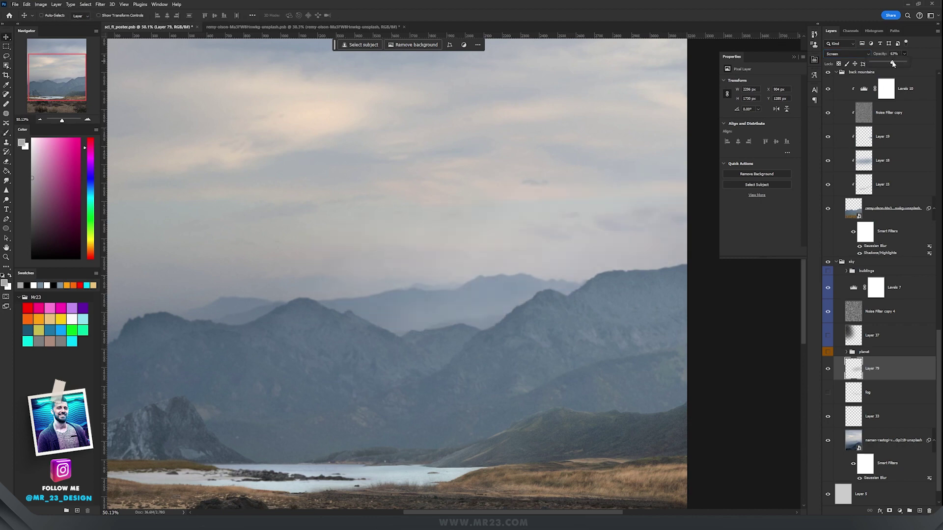
pyautogui.click(566, 148)
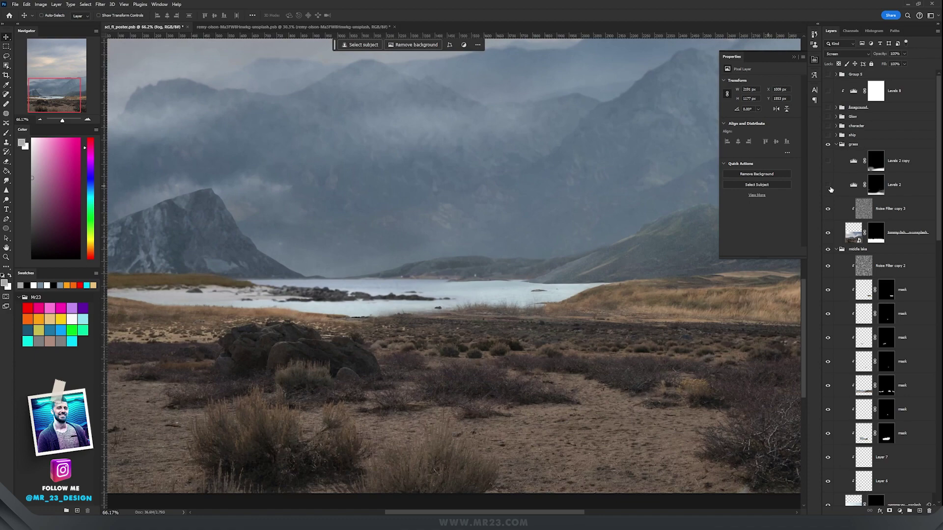
# Step: Turn on the Levels 2 and Levels 2 copy adjustment layers in the grass group and open the Levels 2 copy settings
pyautogui.moveTo(828, 186); pyautogui.dragTo(829, 162)
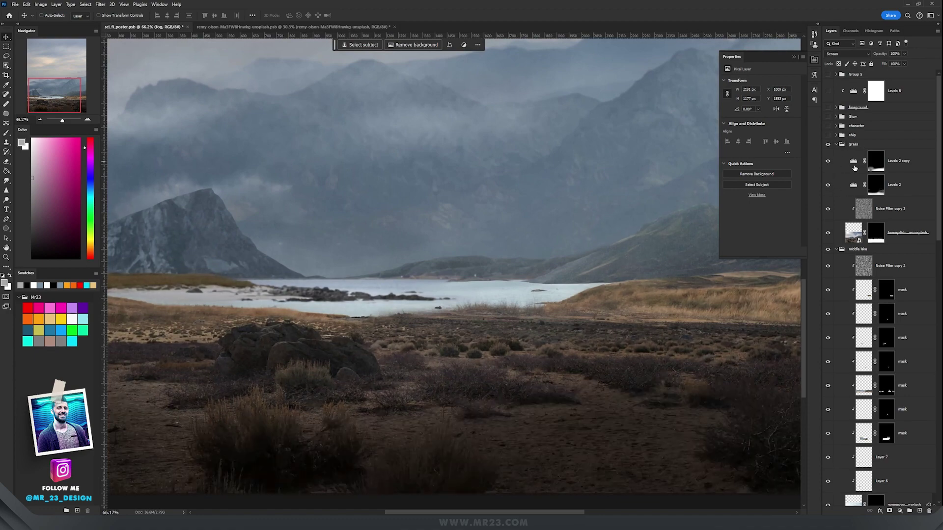
pyautogui.click(854, 169)
pyautogui.scroll(-1, 479, 466)
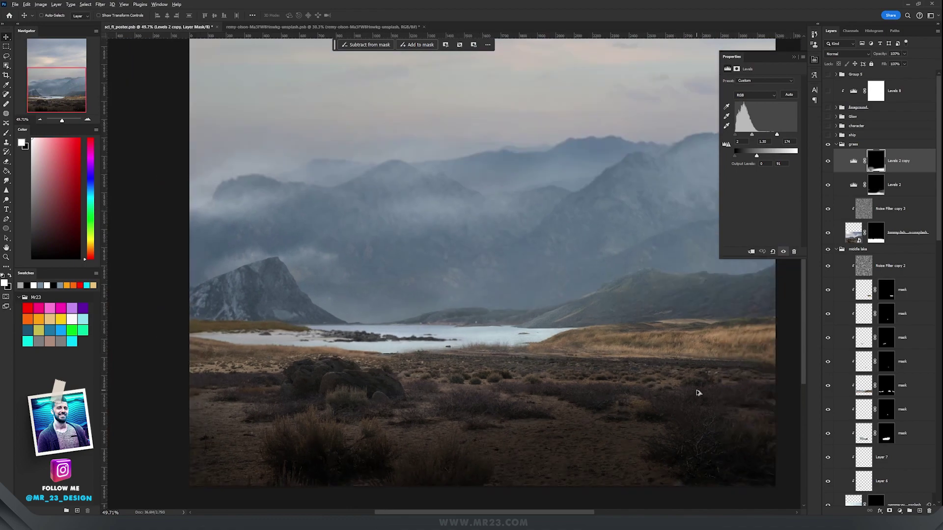
pyautogui.scroll(-2, 650, 386)
pyautogui.scroll(5, 529, 275)
pyautogui.moveTo(531, 207); pyautogui.dragTo(537, 243)
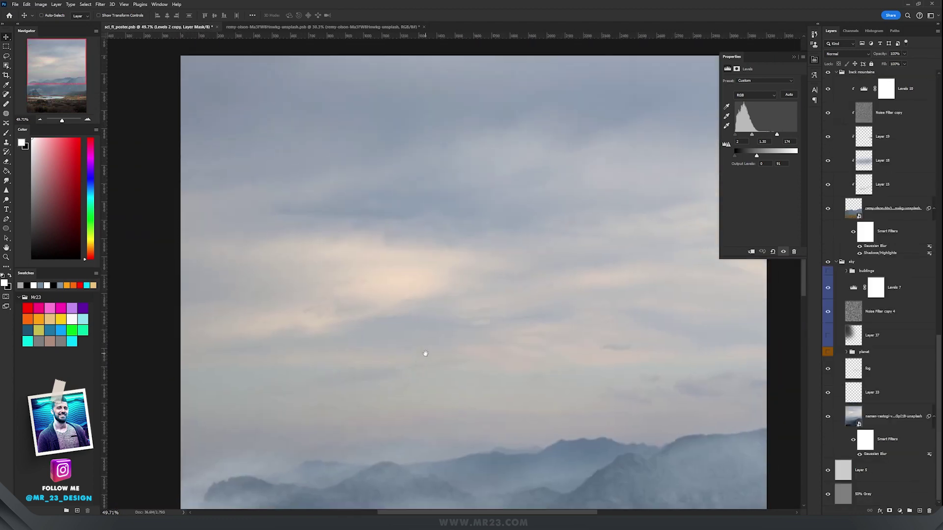
# Step: Add a new layer above the planet group in the sky group and set its blend mode to Color Dodge
pyautogui.scroll(-1, 425, 354)
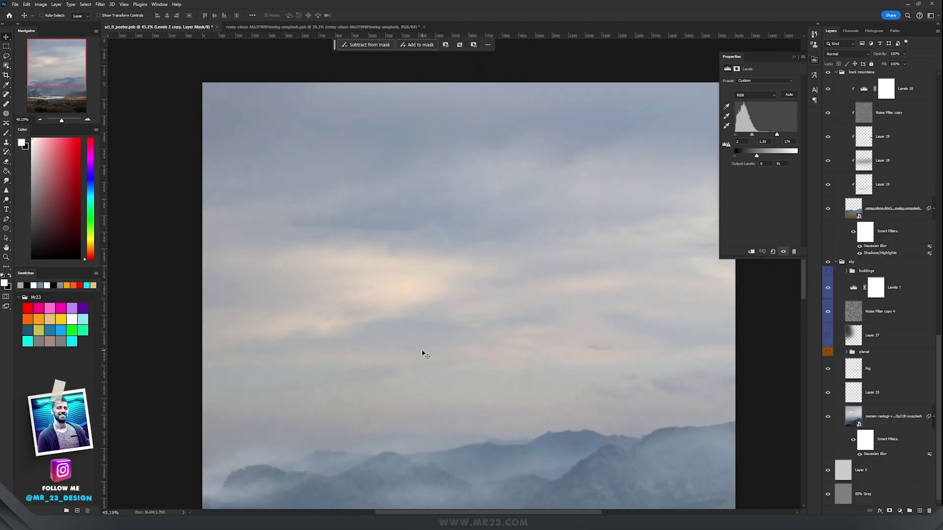
pyautogui.scroll(1, 321, 297)
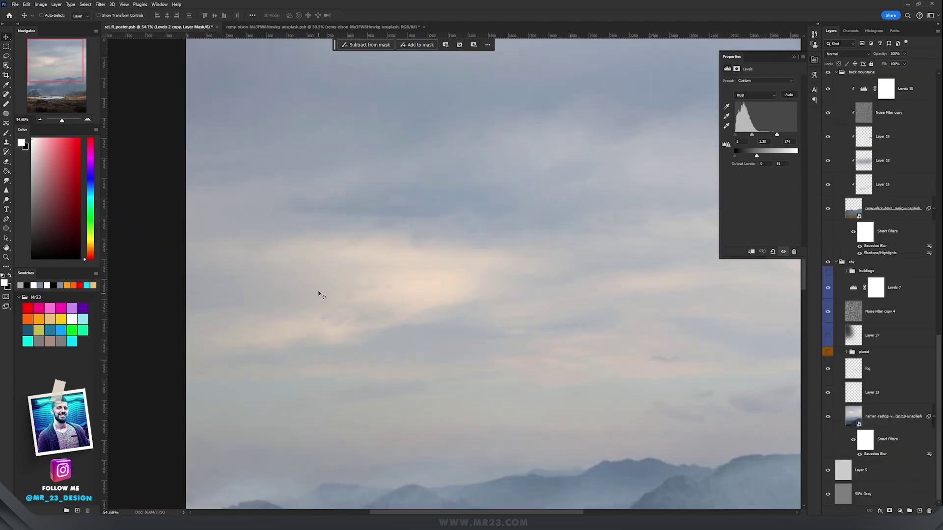
pyautogui.click(889, 351)
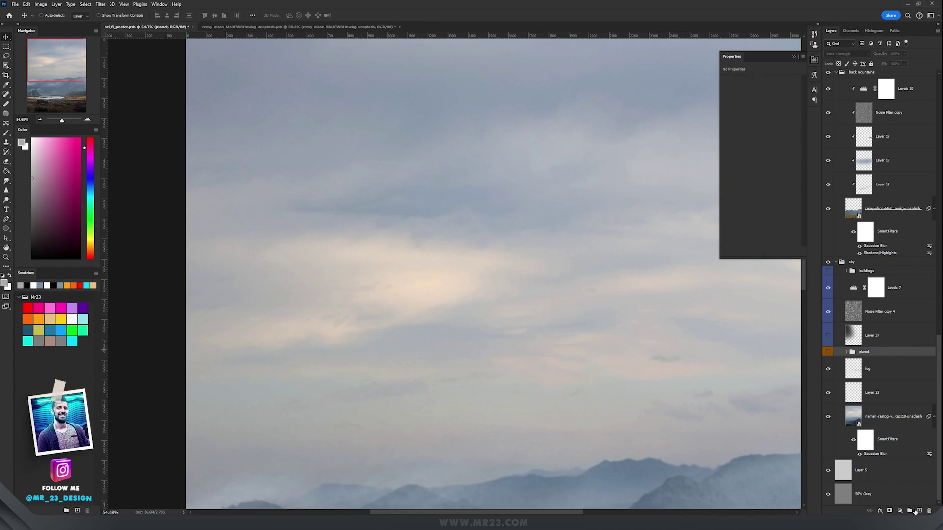
pyautogui.click(919, 511)
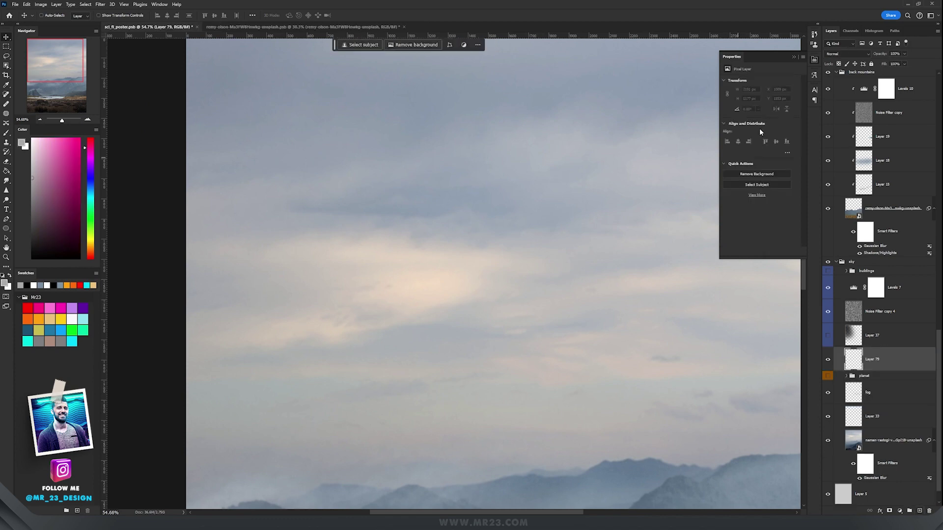
pyautogui.click(846, 54)
pyautogui.click(845, 127)
# Step: Choose a soft round brush and sample a dark blue color from the back mountains
pyautogui.press('b')
pyautogui.rightClick(357, 221)
pyautogui.doubleClick(399, 319)
pyautogui.moveTo(379, 258); pyautogui.dragTo(404, 266)
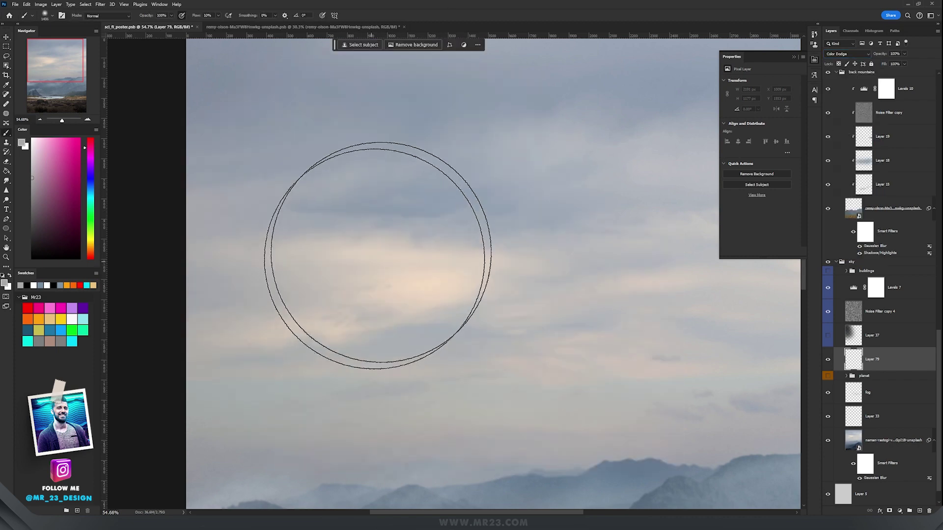
pyautogui.keyDown('alt'); pyautogui.click(686, 487); pyautogui.keyUp('alt')
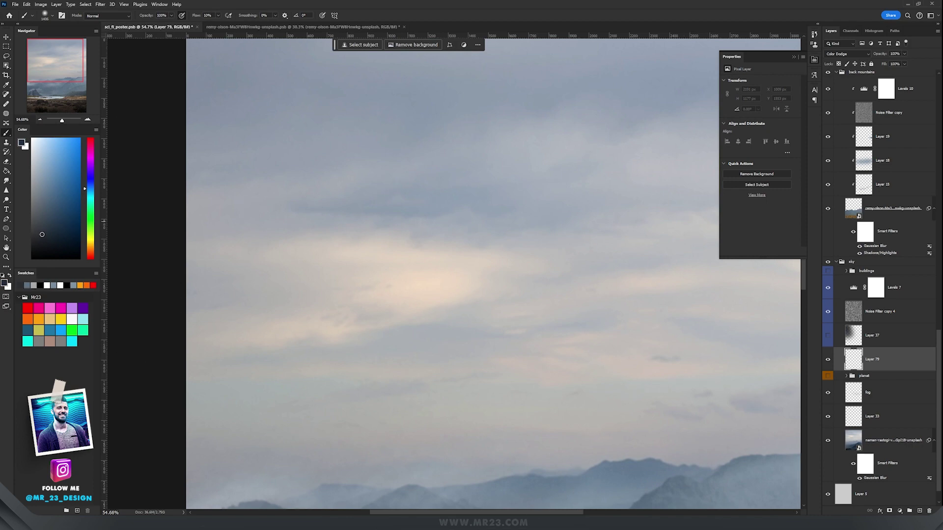
# Step: Paint a soft glow over the left side of the sky with a large brush on the Color Dodge layer
pyautogui.scroll(-4, 324, 230)
pyautogui.moveTo(333, 236)
pyautogui.mouseDown()
pyautogui.moveTo(386, 243)
pyautogui.moveTo(361, 246)
pyautogui.mouseUp()
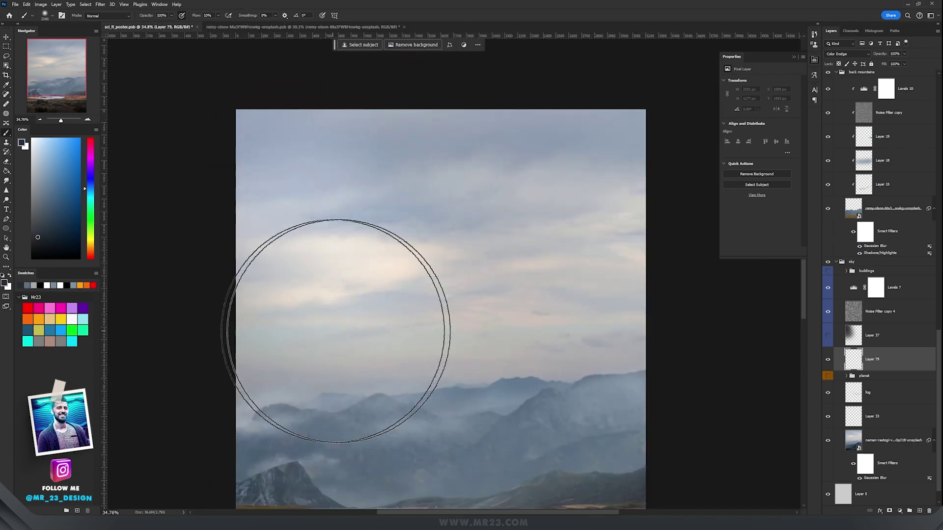
pyautogui.moveTo(258, 191)
pyautogui.mouseDown()
pyautogui.moveTo(287, 341)
pyautogui.moveTo(282, 322)
pyautogui.mouseUp()
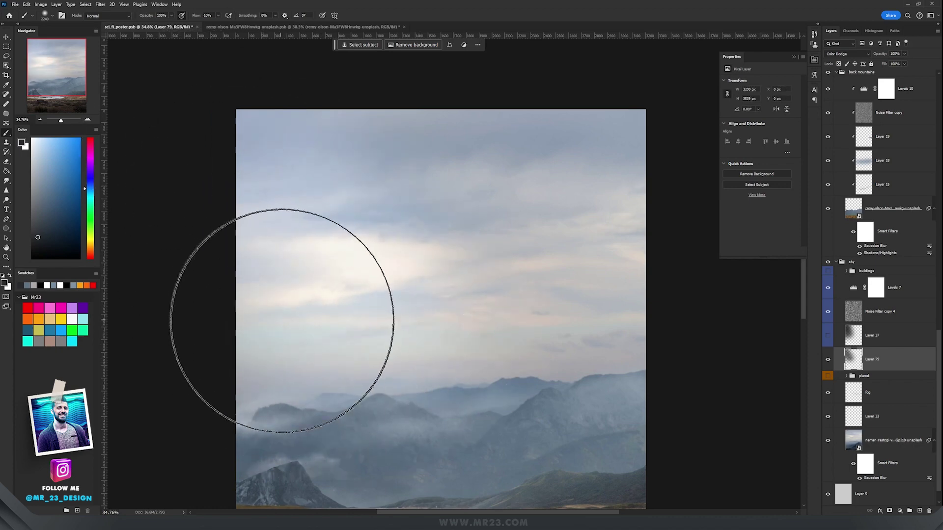
pyautogui.scroll(4, 293, 320)
pyautogui.scroll(-5, 304, 315)
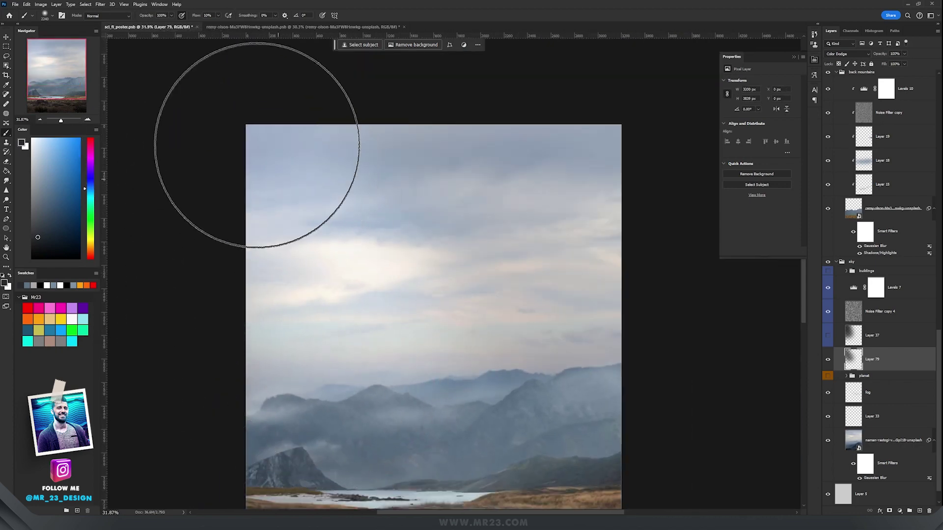
pyautogui.press('v')
pyautogui.scroll(2, 290, 199)
pyautogui.scroll(-3, 365, 255)
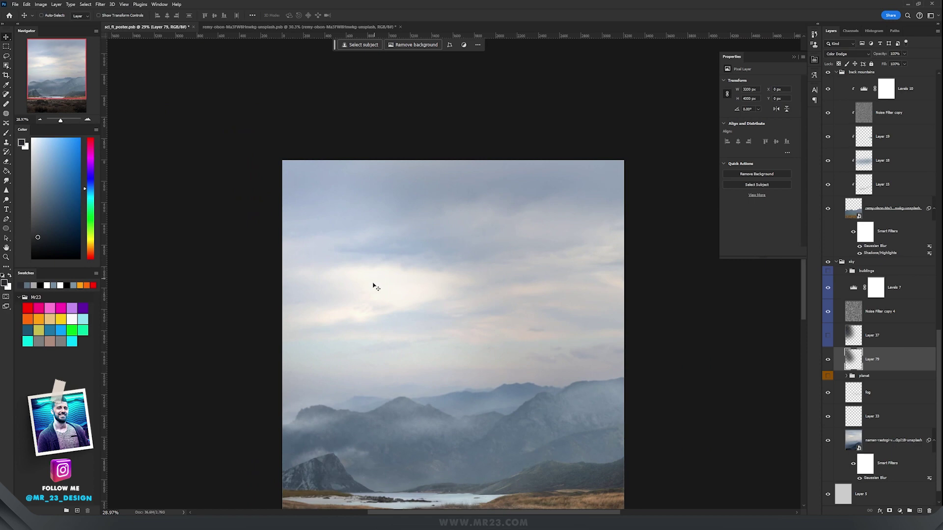
pyautogui.scroll(2, 339, 299)
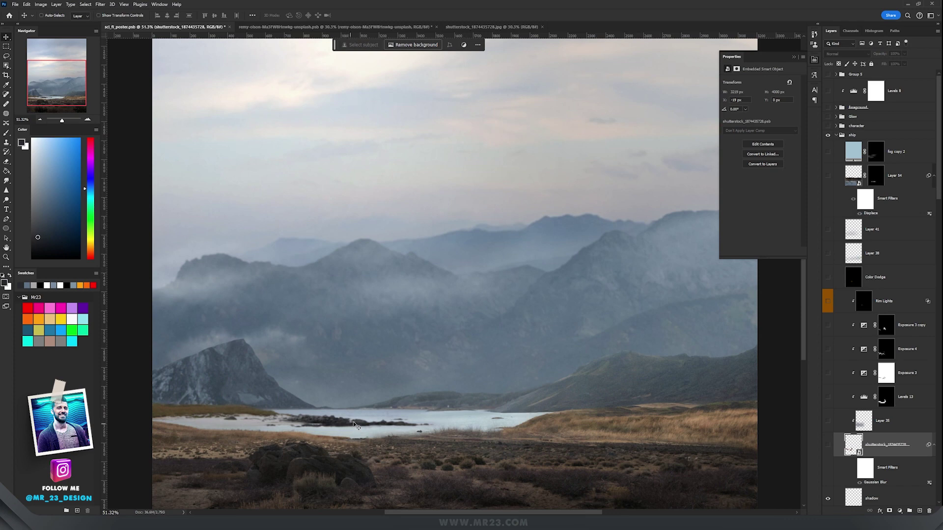
pyautogui.scroll(2, 337, 360)
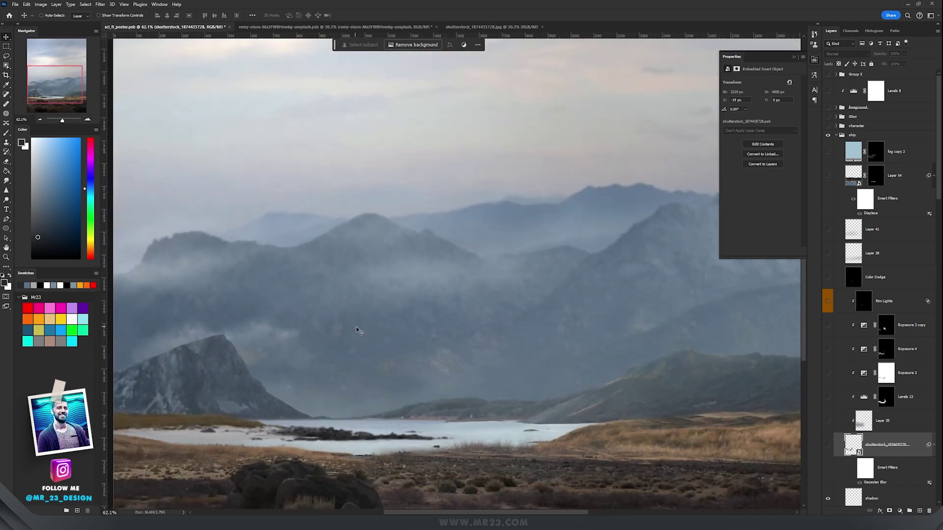
# Step: View the spaceship stock photo, return to the poster document and turn on the spaceship layer in the ship group
pyautogui.click(511, 27)
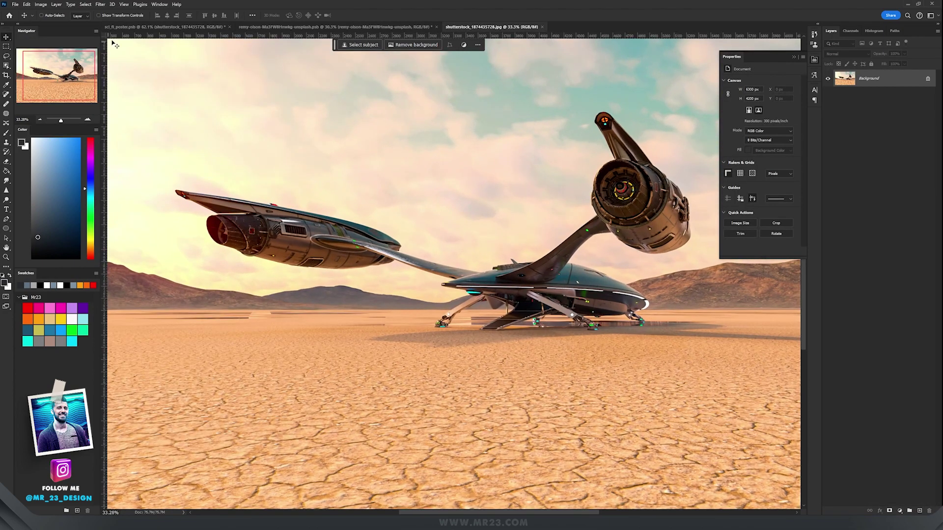
pyautogui.click(162, 27)
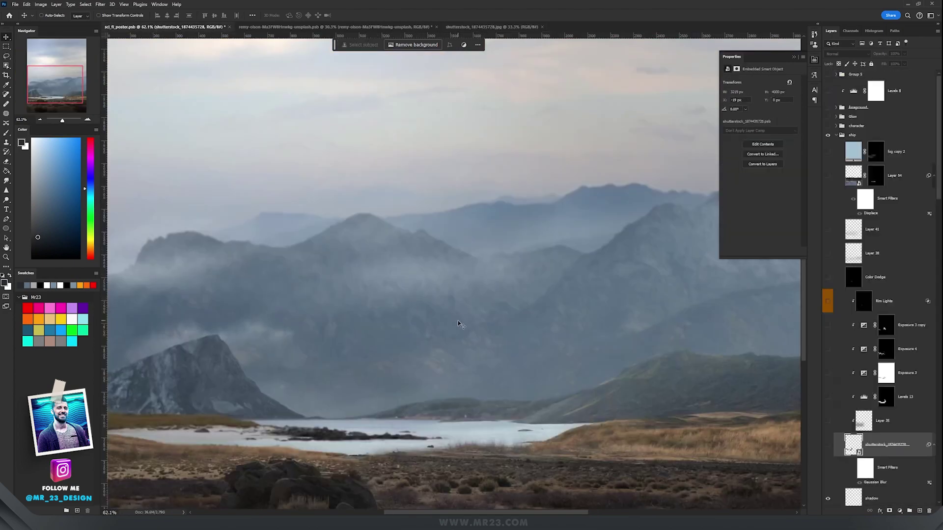
pyautogui.click(828, 445)
pyautogui.scroll(-2, 303, 405)
pyautogui.scroll(3, 303, 405)
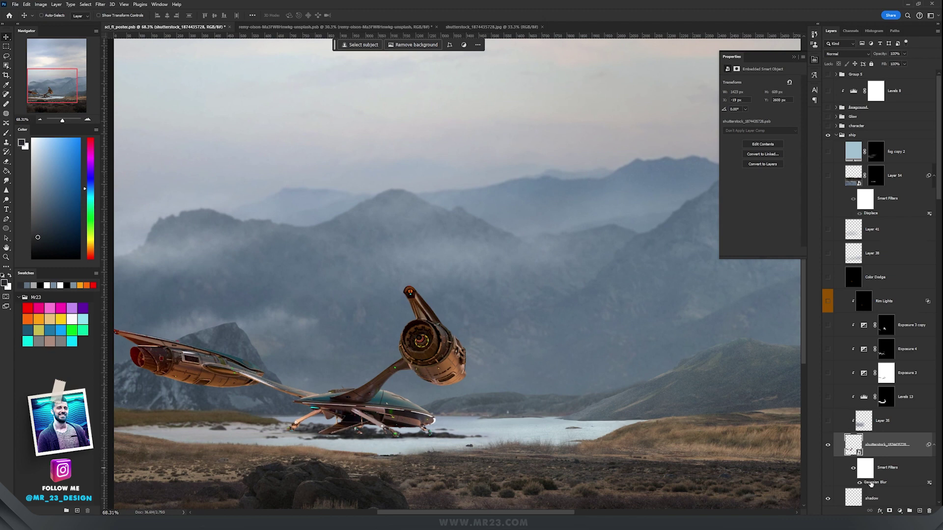
# Step: Check the Gaussian Blur smart filter settings on the spaceship layer and inspect the ship against the mountains
pyautogui.doubleClick(870, 483)
pyautogui.click(296, 211)
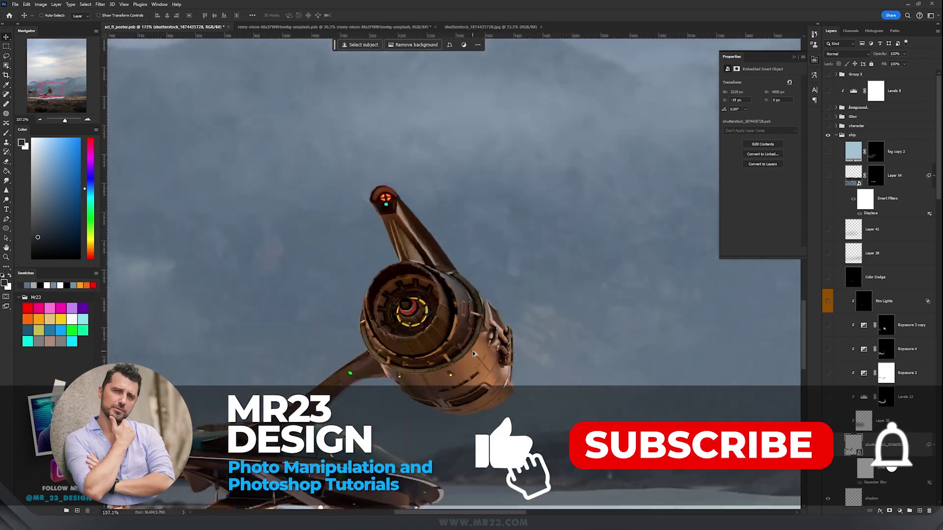
pyautogui.scroll(1, 474, 353)
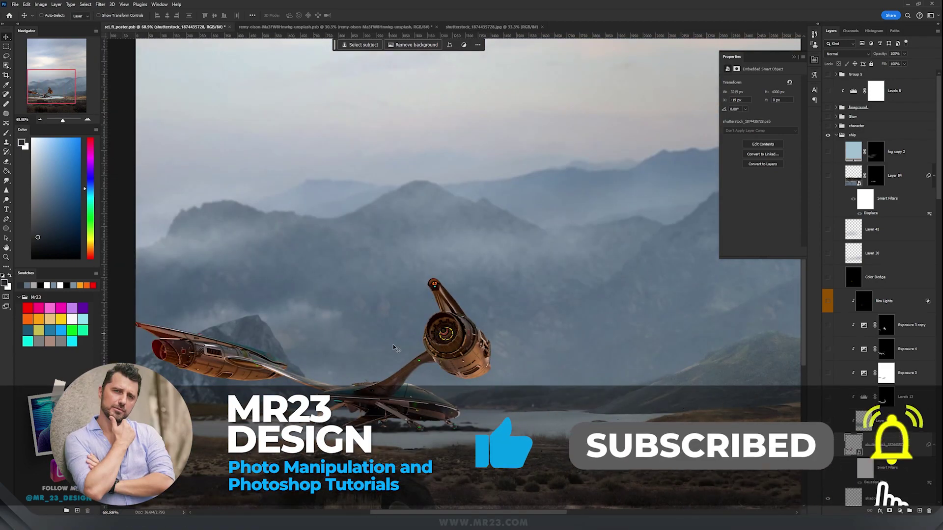
pyautogui.scroll(-3, 404, 350)
pyautogui.scroll(3, 378, 354)
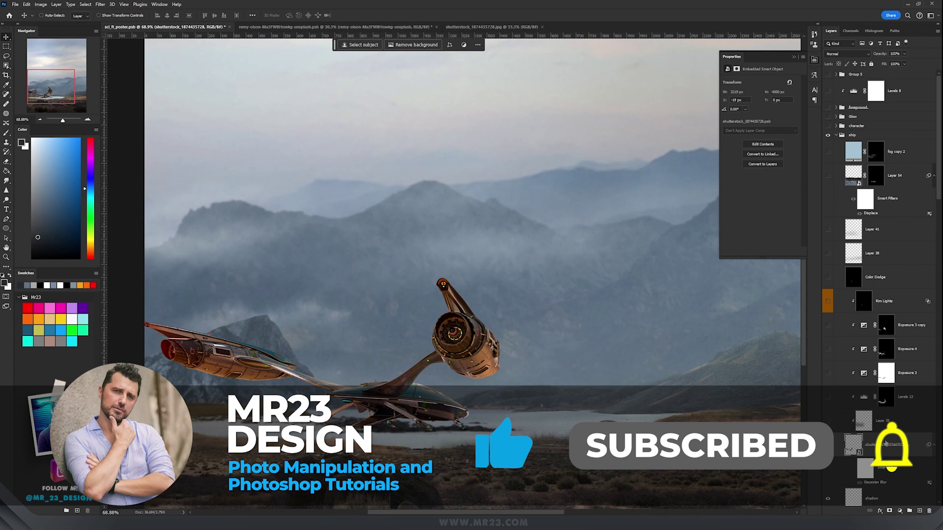
# Step: Add a new layer above Layer 35, clipped to the spaceship, and set its blend mode to Color
pyautogui.click(828, 420)
pyautogui.click(841, 423)
pyautogui.click(828, 422)
pyautogui.click(918, 512)
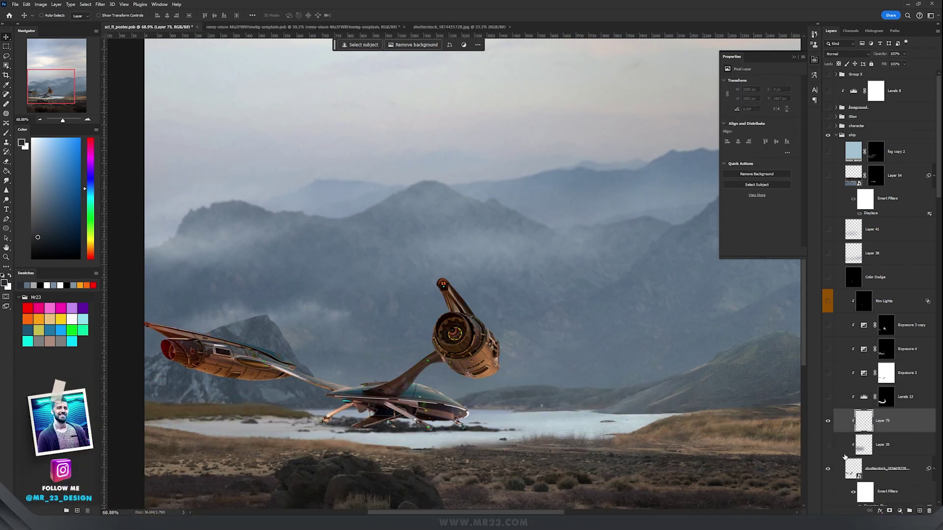
pyautogui.scroll(1, 400, 333)
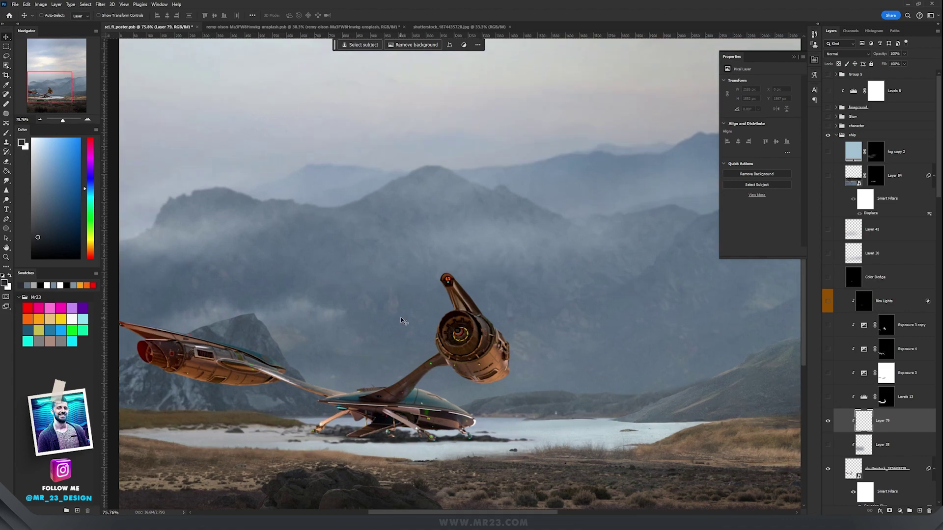
pyautogui.press('b')
pyautogui.moveTo(471, 261); pyautogui.dragTo(309, 254)
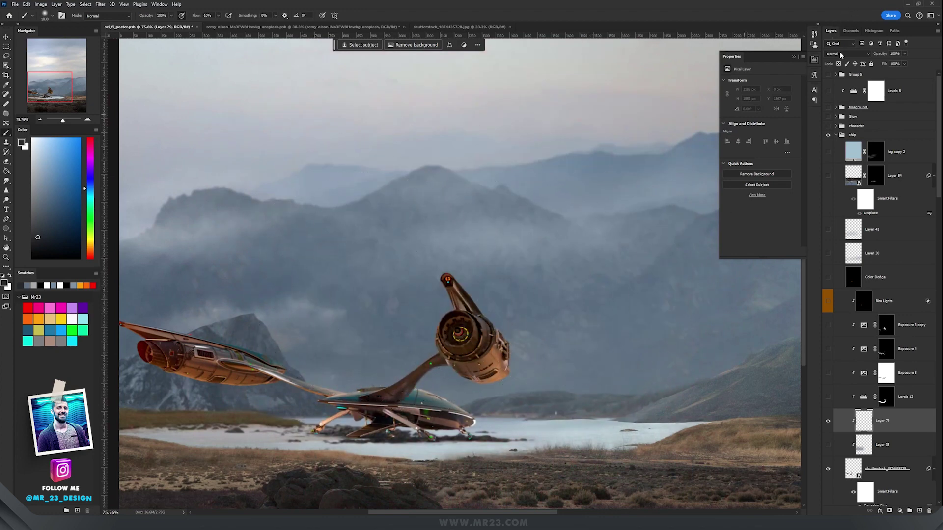
pyautogui.click(841, 55)
pyautogui.click(840, 249)
# Step: Sample a blue-gray color from the back mountains and paint it over the spaceship with a large soft brush
pyautogui.keyDown('alt'); pyautogui.click(343, 288); pyautogui.keyUp('alt')
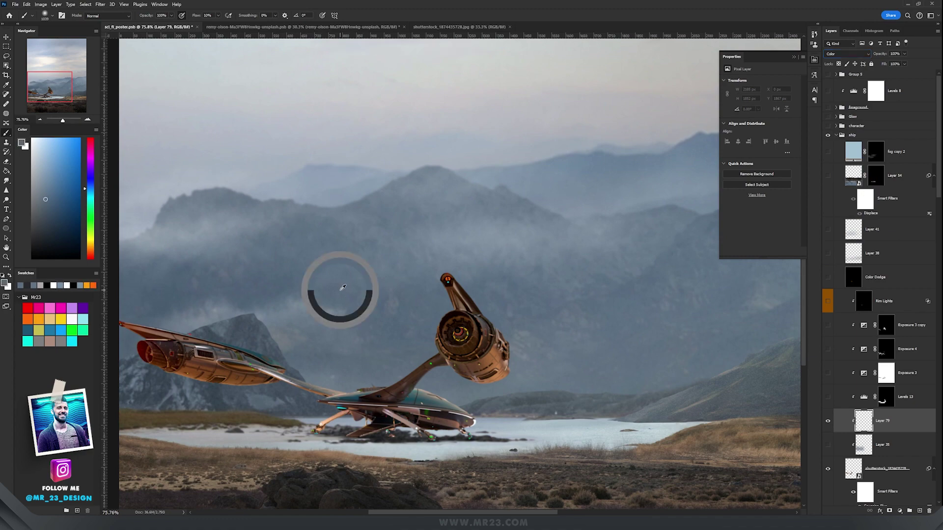
pyautogui.moveTo(411, 298)
pyautogui.mouseDown()
pyautogui.moveTo(514, 351)
pyautogui.moveTo(413, 363)
pyautogui.moveTo(183, 314)
pyautogui.moveTo(236, 337)
pyautogui.moveTo(84, 337)
pyautogui.moveTo(505, 347)
pyautogui.moveTo(348, 318)
pyautogui.mouseUp()
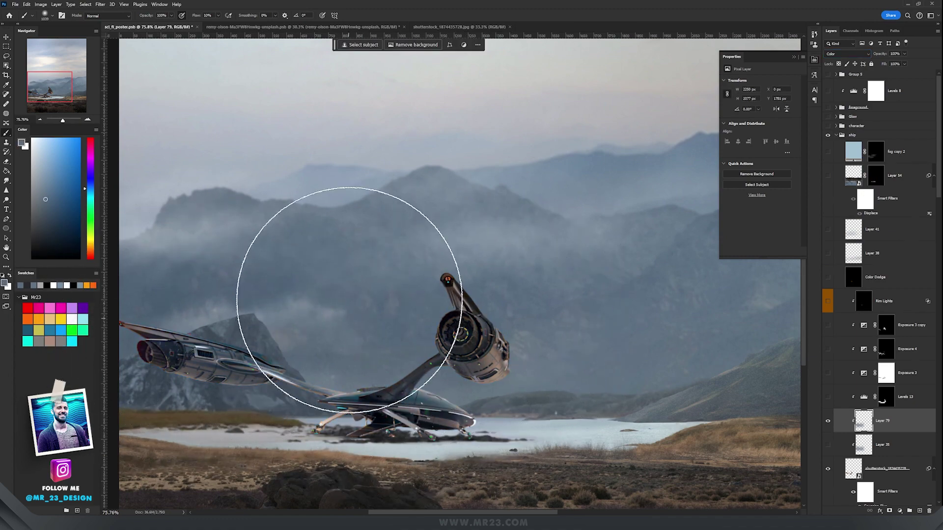
pyautogui.scroll(-3, 353, 265)
pyautogui.scroll(4, 356, 267)
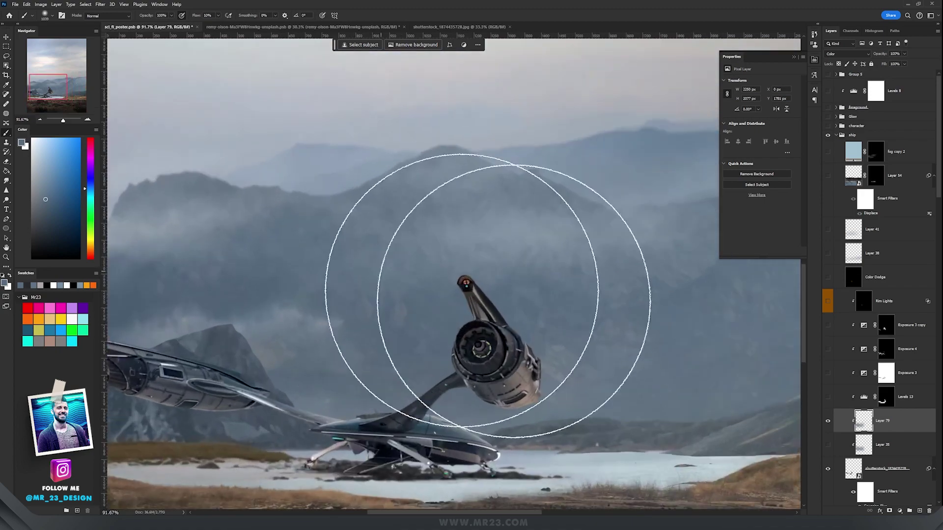
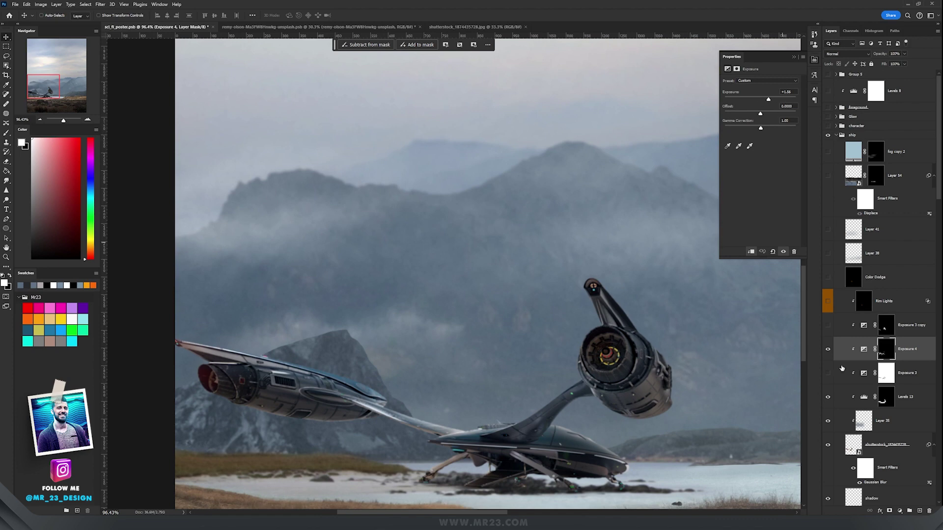
# Step: Toggle the Exposure 4 adjustment to compare its effect, and inspect the spaceship's engines against the misty mountains
pyautogui.click(828, 350)
pyautogui.click(827, 350)
pyautogui.click(828, 349)
pyautogui.click(828, 349)
pyautogui.scroll(6, 655, 355)
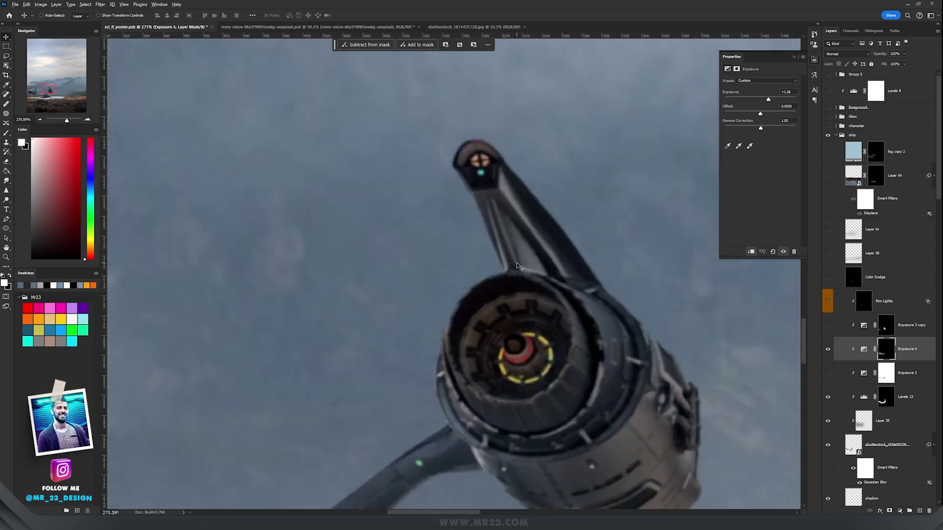
pyautogui.scroll(-5, 516, 265)
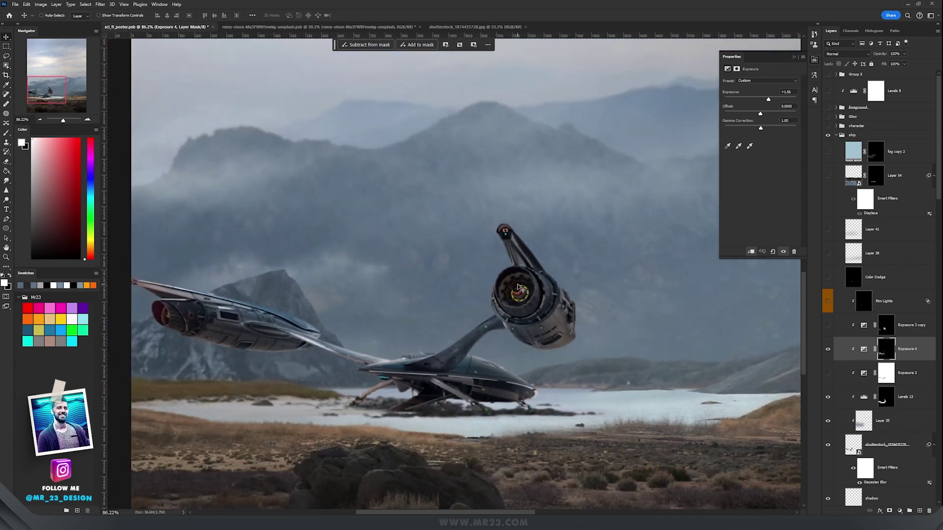
pyautogui.scroll(-2, 484, 352)
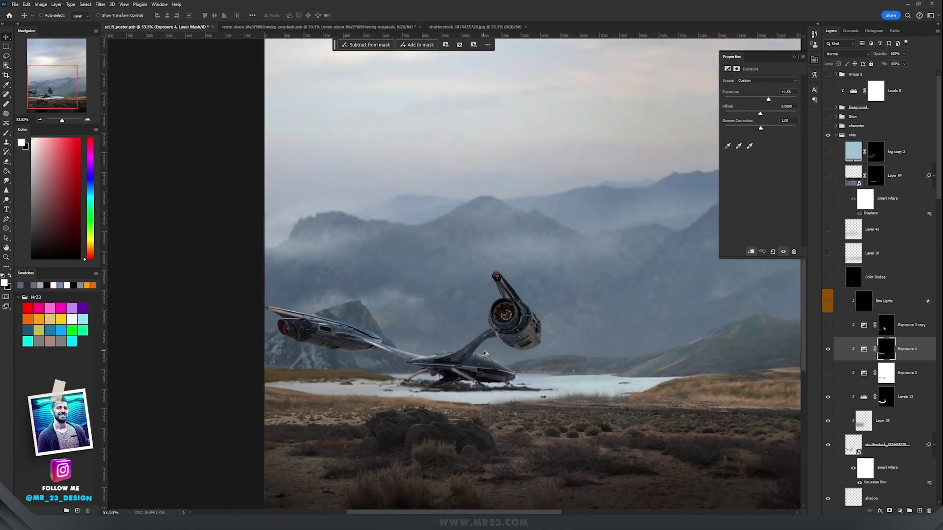
pyautogui.scroll(3, 483, 352)
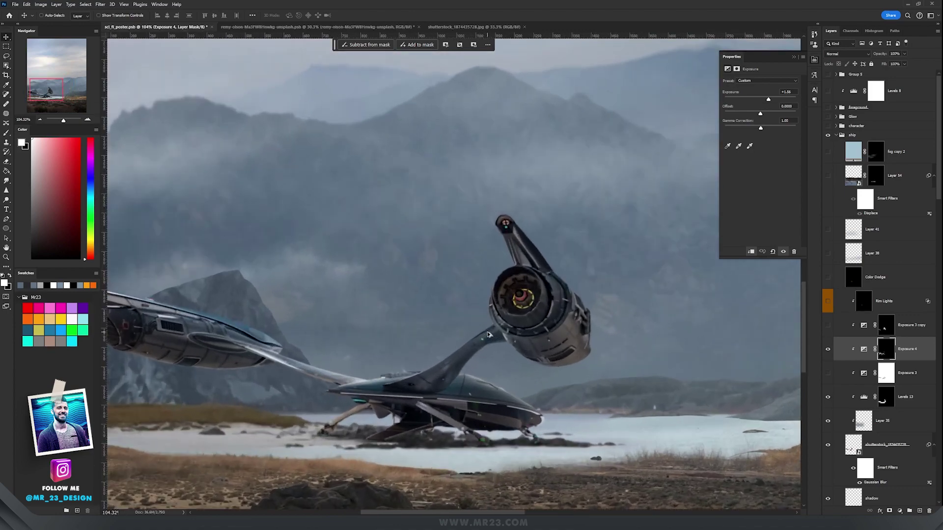
# Step: Compare the dark tones of the foreground bushes with the shadows on the spaceship's raised engine
pyautogui.moveTo(488, 417); pyautogui.dragTo(308, 204)
pyautogui.scroll(-3, 498, 257)
pyautogui.scroll(5, 588, 330)
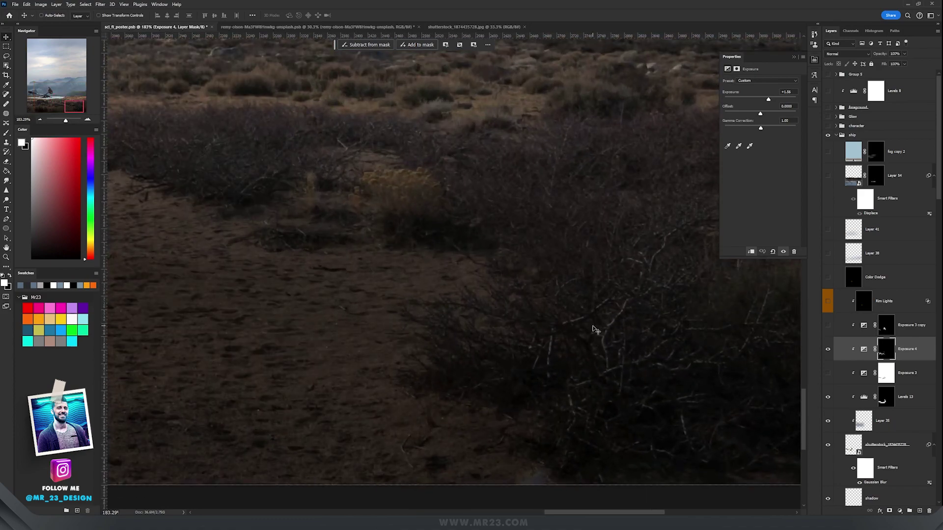
pyautogui.moveTo(568, 273); pyautogui.dragTo(721, 449)
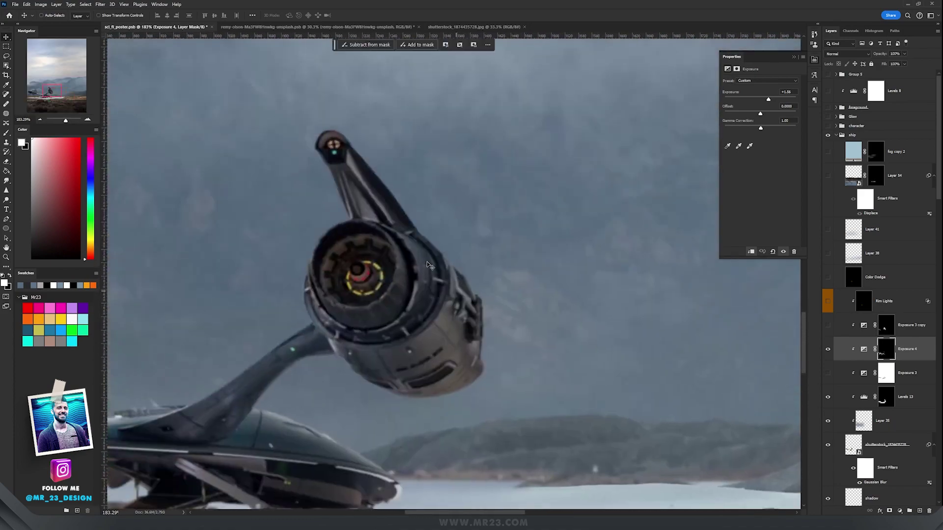
pyautogui.scroll(-1, 371, 253)
pyautogui.scroll(2, 344, 239)
pyautogui.scroll(3, 342, 239)
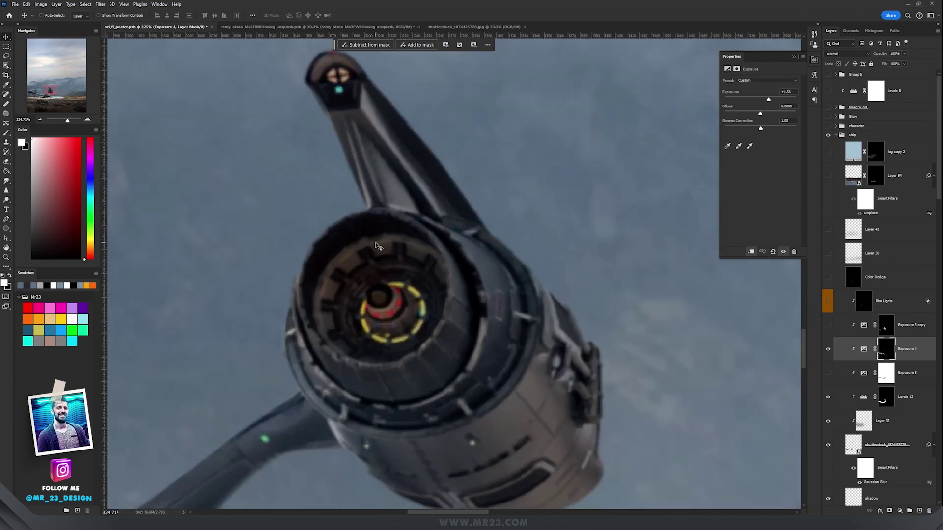
pyautogui.scroll(-1, 376, 247)
# Step: Try a new clipped Exposure adjustment above Exposure 3, raising its gamma correction and fine-tuning the offset to lift the ship's shadows
pyautogui.click(913, 372)
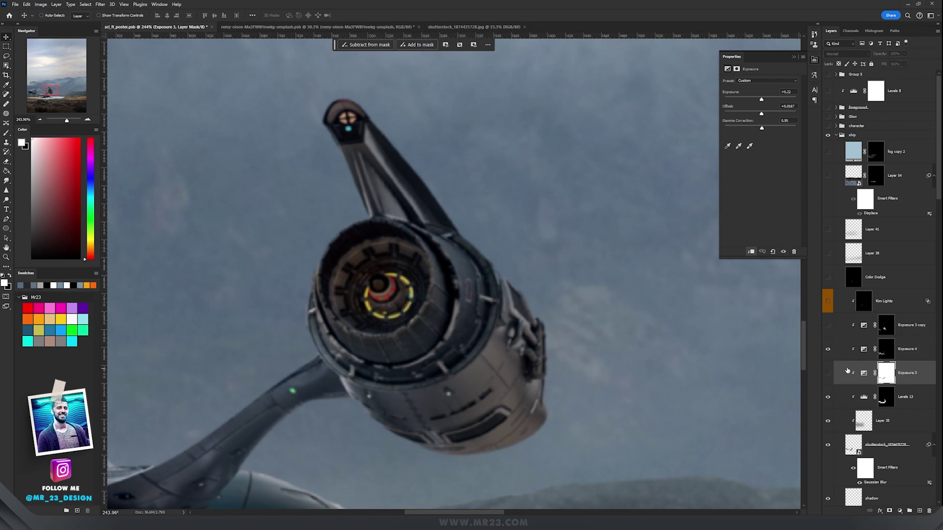
pyautogui.click(899, 512)
pyautogui.click(904, 437)
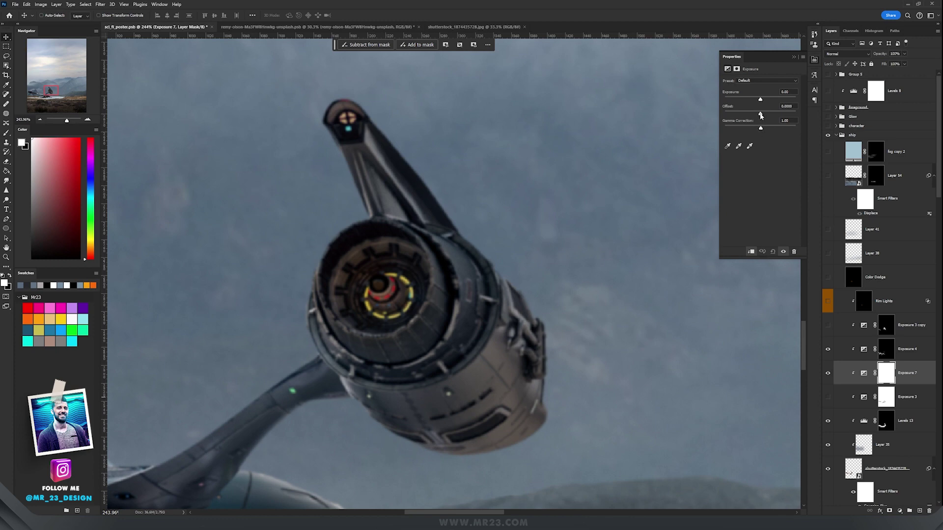
pyautogui.moveTo(760, 129); pyautogui.dragTo(752, 129)
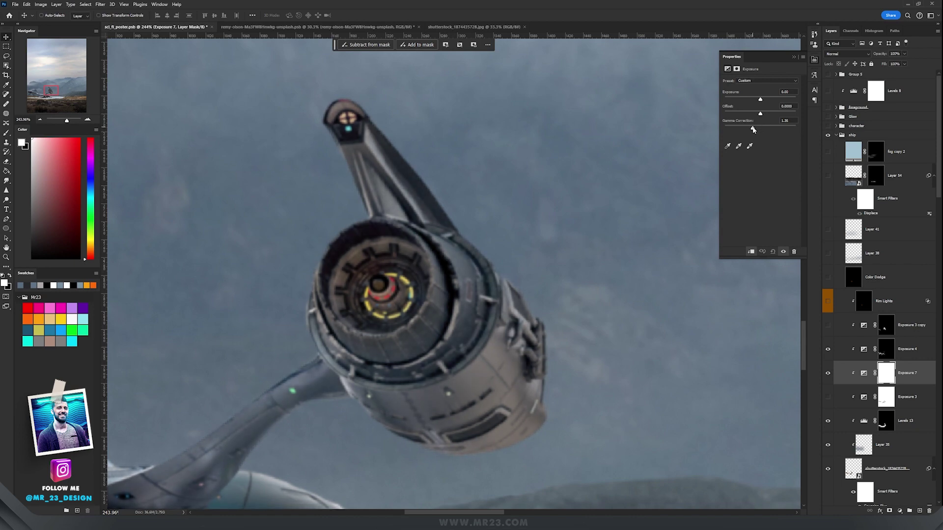
pyautogui.moveTo(754, 129); pyautogui.dragTo(755, 129)
pyautogui.moveTo(761, 114); pyautogui.dragTo(761, 115)
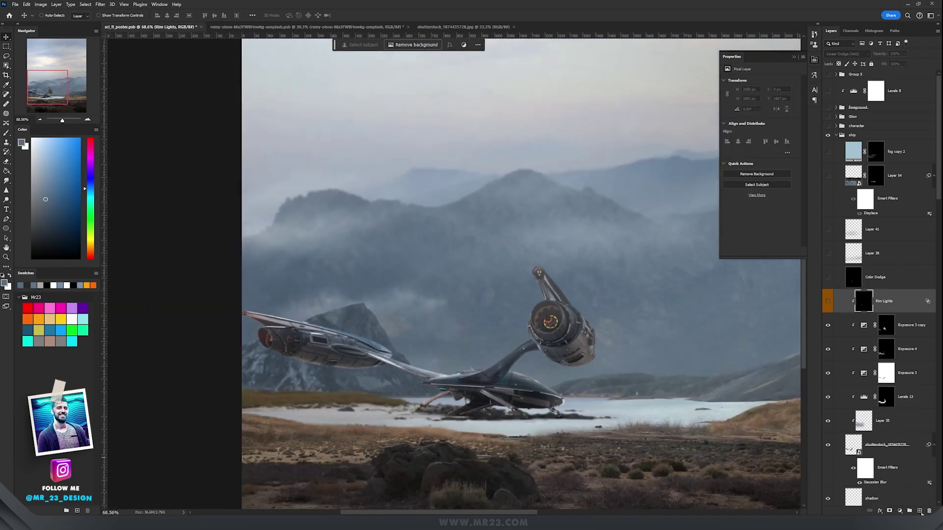
# Step: Add a new layer above Rim Lights and choose a textured cloud brush for painting blue-gray haze around the ship
pyautogui.click(920, 511)
pyautogui.press('b')
pyautogui.rightClick(524, 284)
pyautogui.click(628, 391)
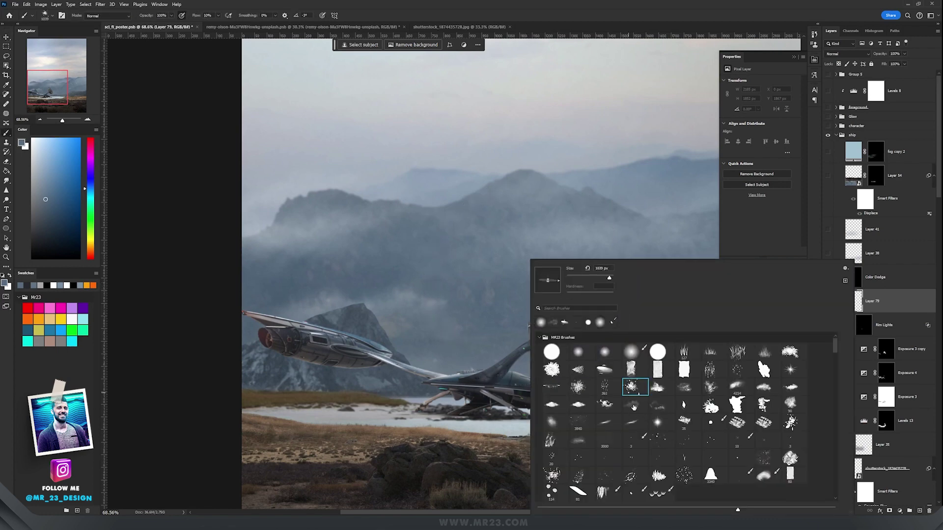
pyautogui.click(631, 406)
pyautogui.keyDown('alt'); pyautogui.click(508, 241); pyautogui.keyUp('alt')
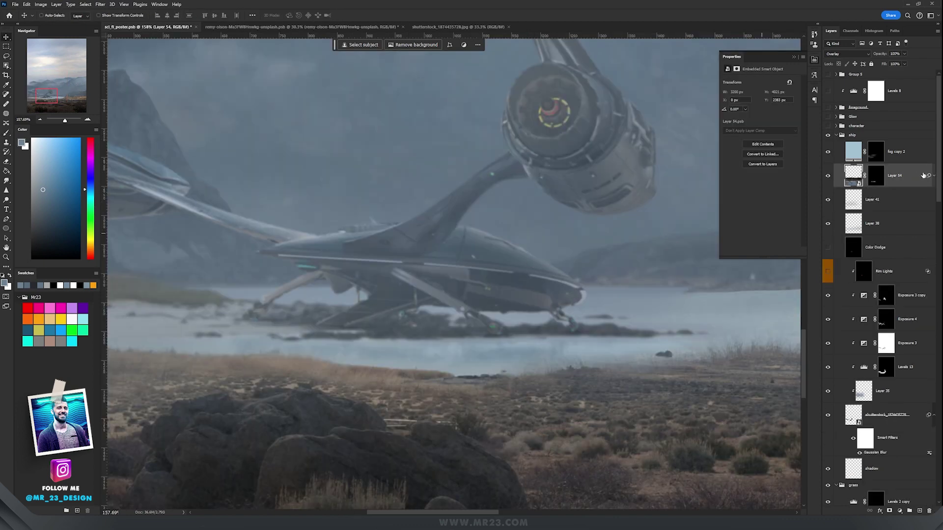
# Step: Toggle Layer 54 to compare its effect and inspect the haze around the spaceship, the water and the engine
pyautogui.click(828, 175)
pyautogui.click(827, 176)
pyautogui.scroll(-1, 467, 289)
pyautogui.scroll(-2, 467, 290)
pyautogui.scroll(1, 503, 298)
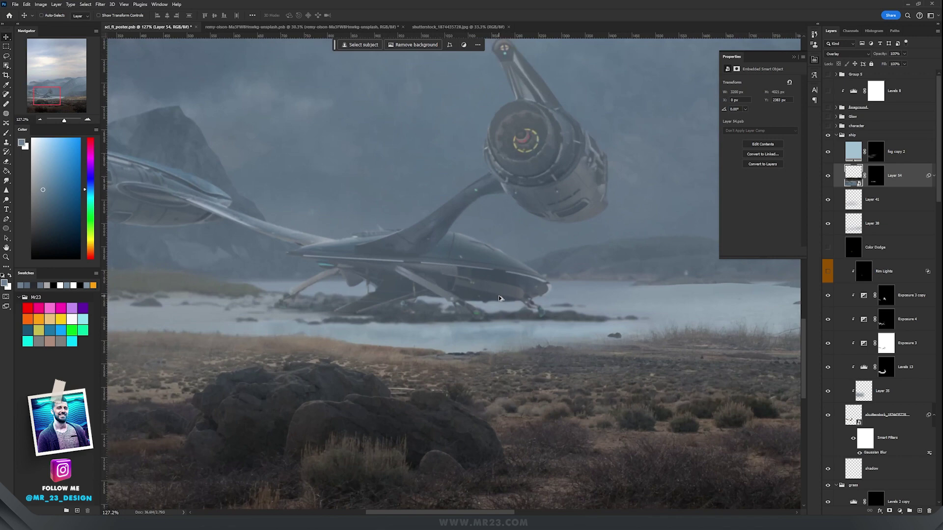
pyautogui.scroll(-2, 499, 298)
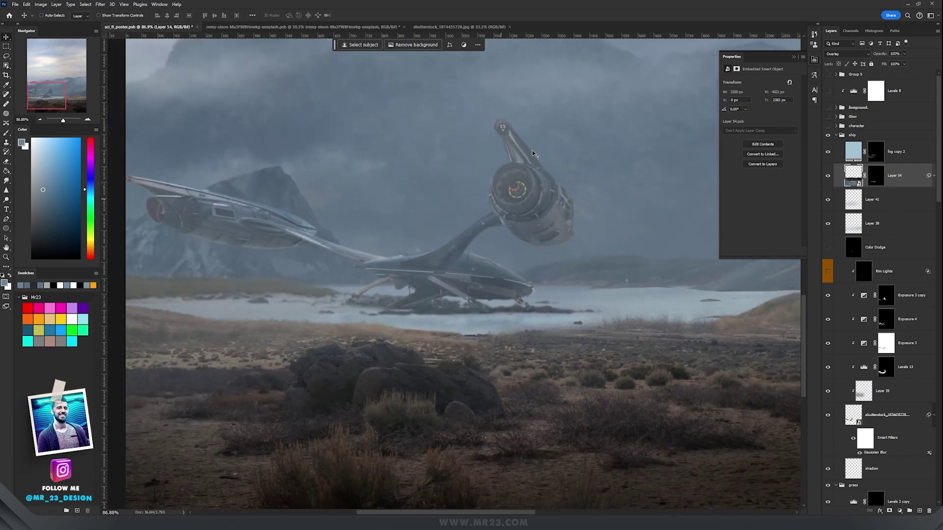
pyautogui.scroll(10, 515, 182)
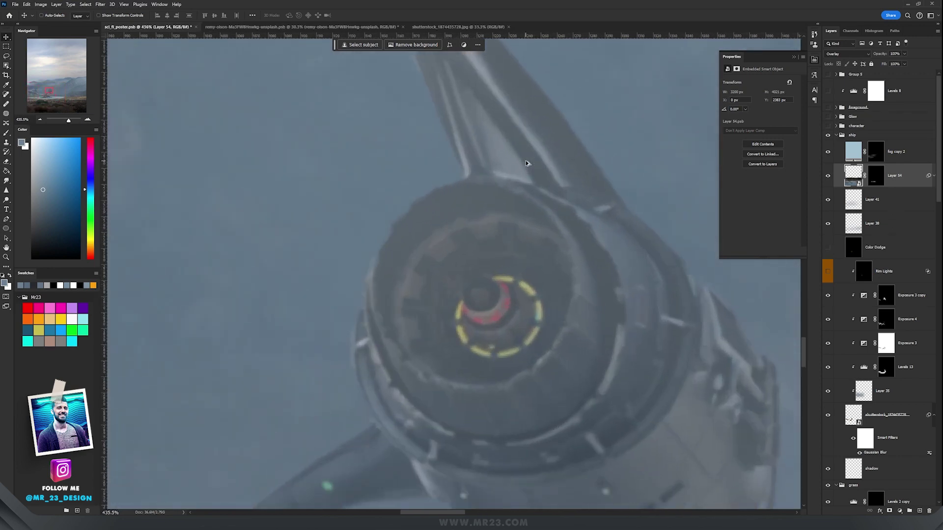
pyautogui.scroll(-1, 526, 163)
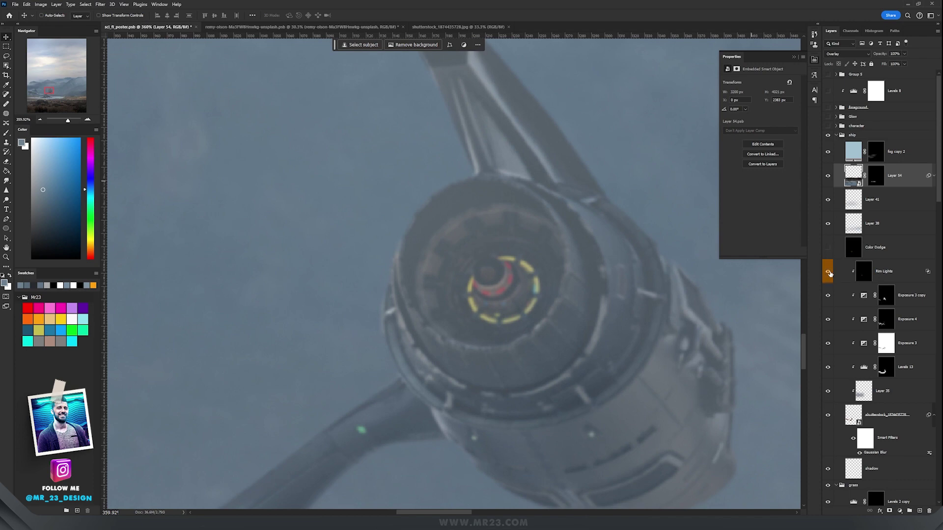
# Step: Toggle the Rim Lights and Color Dodge layers to compare the orange glow inside the engine
pyautogui.click(827, 271)
pyautogui.click(852, 274)
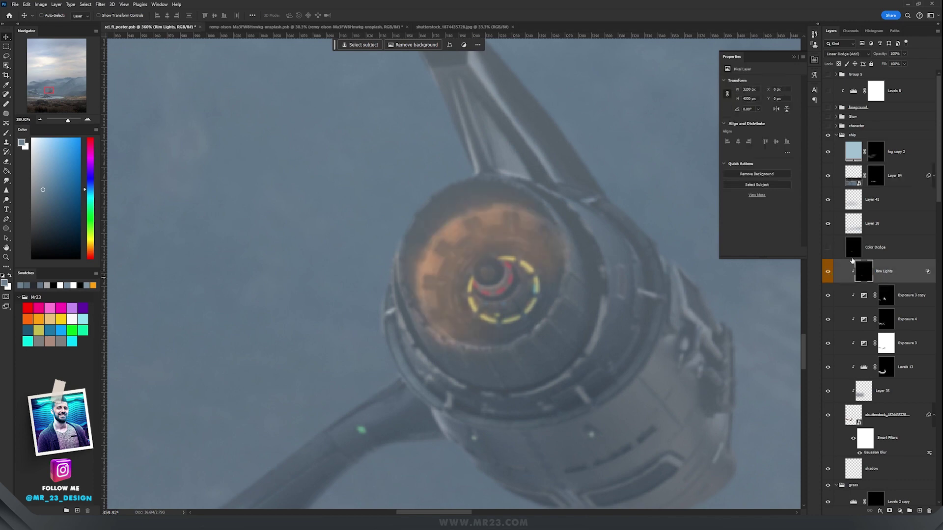
pyautogui.click(828, 248)
pyautogui.click(829, 250)
pyautogui.click(828, 249)
pyautogui.moveTo(826, 274); pyautogui.dragTo(827, 249)
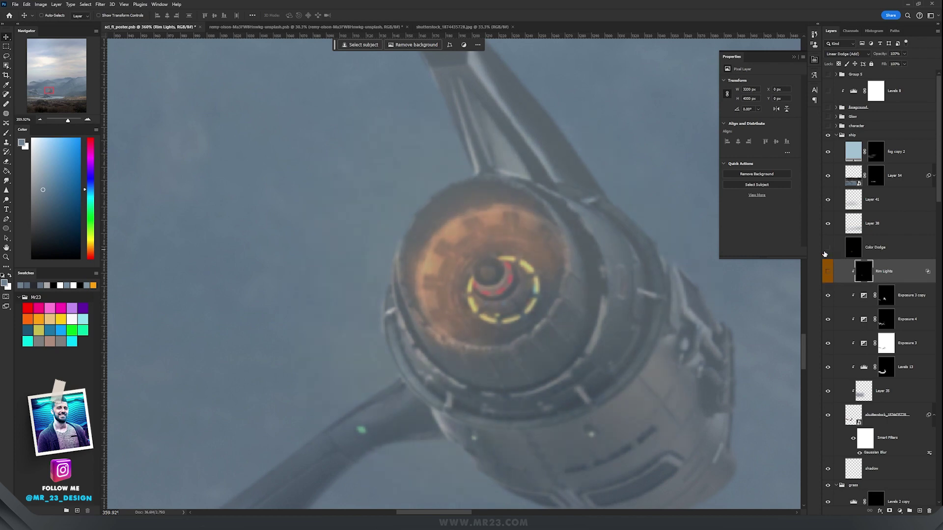
# Step: Add a new clipped layer above Exposure 3 copy and set its blend mode to Linear Dodge (Add)
pyautogui.click(914, 295)
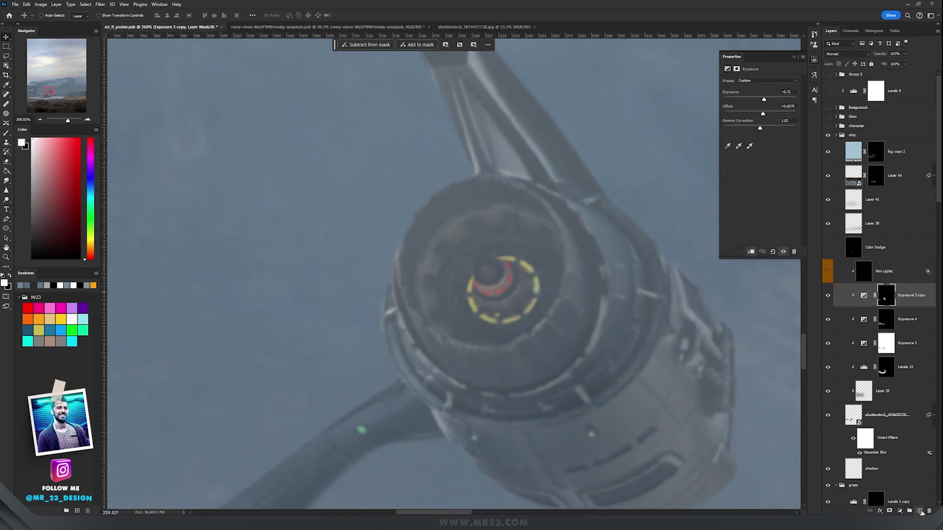
pyautogui.click(920, 510)
pyautogui.click(841, 55)
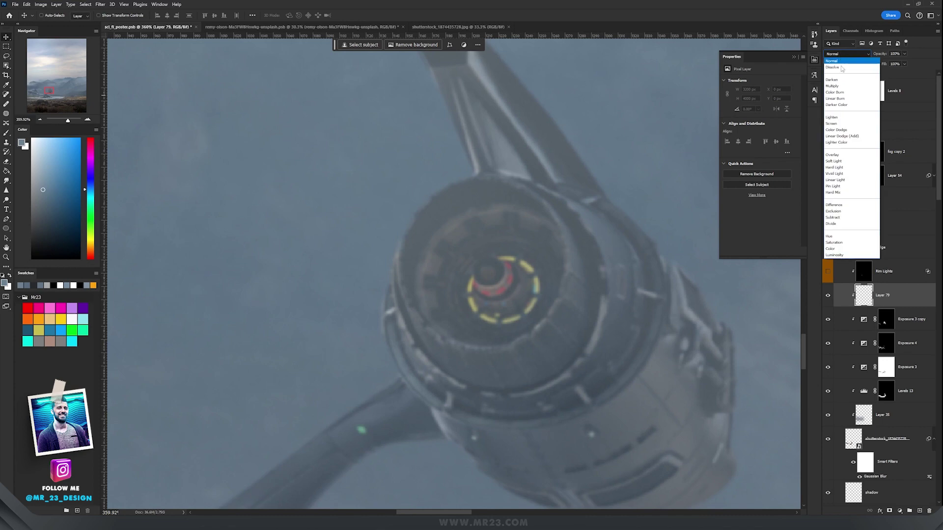
pyautogui.click(845, 137)
# Step: Paint an orange glow over the upper part of the engine opening with a soft round brush
pyautogui.press('b')
pyautogui.rightClick(473, 265)
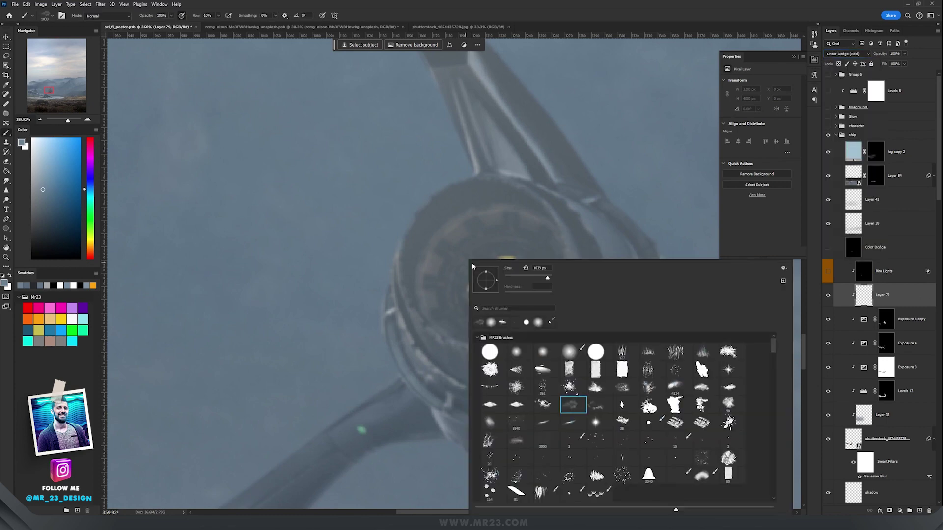
pyautogui.doubleClick(515, 349)
pyautogui.click(28, 319)
pyautogui.moveTo(446, 246)
pyautogui.mouseDown()
pyautogui.moveTo(445, 282)
pyautogui.moveTo(496, 225)
pyautogui.moveTo(416, 274)
pyautogui.moveTo(488, 221)
pyautogui.moveTo(464, 330)
pyautogui.moveTo(482, 220)
pyautogui.moveTo(449, 300)
pyautogui.moveTo(510, 209)
pyautogui.moveTo(400, 252)
pyautogui.moveTo(466, 219)
pyautogui.moveTo(452, 206)
pyautogui.moveTo(444, 252)
pyautogui.mouseUp()
pyautogui.press('v')
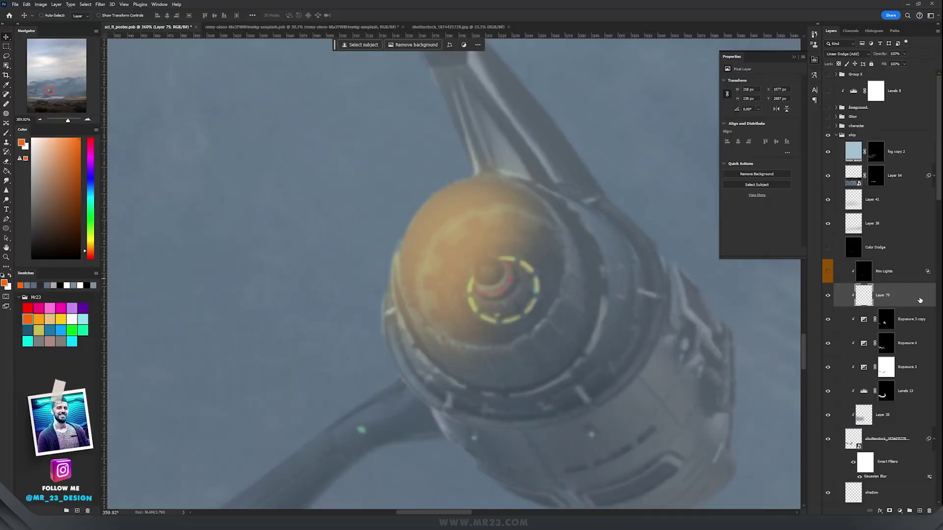
# Step: Try splitting the underlying layer's black Blend If slider to 0 / 114 so the orange glow fades from the dark areas
pyautogui.doubleClick(911, 297)
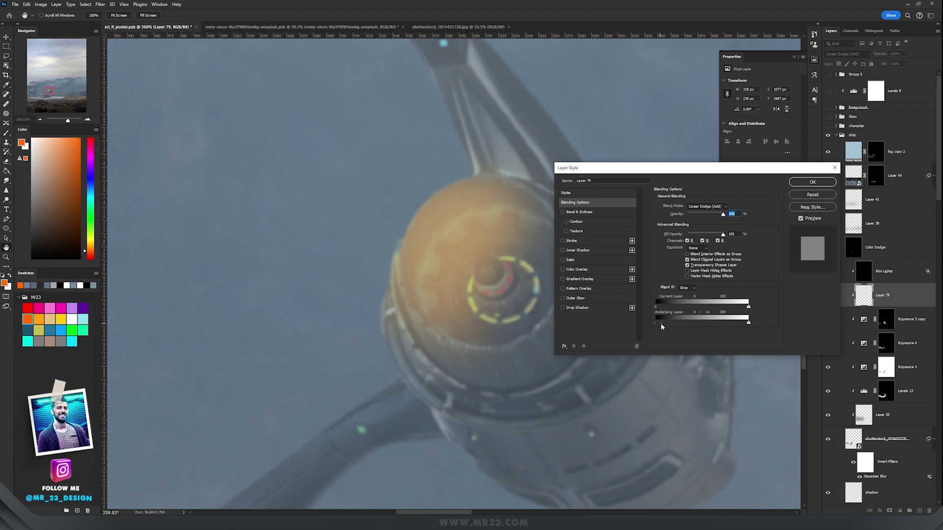
pyautogui.moveTo(664, 326); pyautogui.dragTo(687, 325)
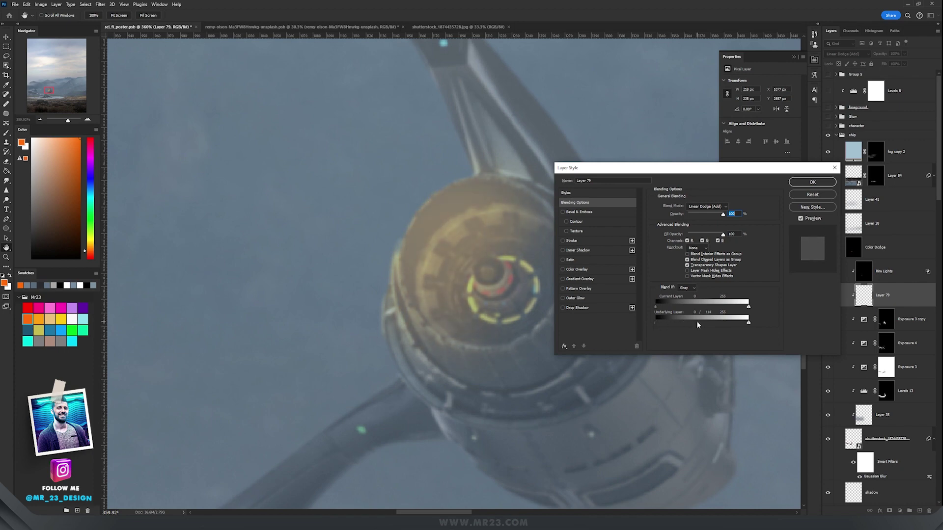
pyautogui.click(811, 195)
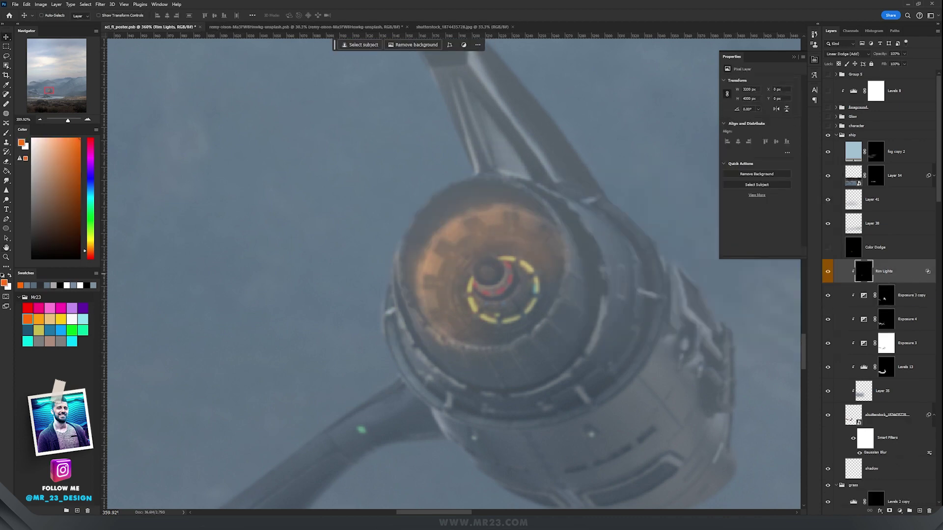
# Step: Add a new layer above Rim Lights, set it to Color Dodge and brush an orange glow over the engine
pyautogui.click(920, 511)
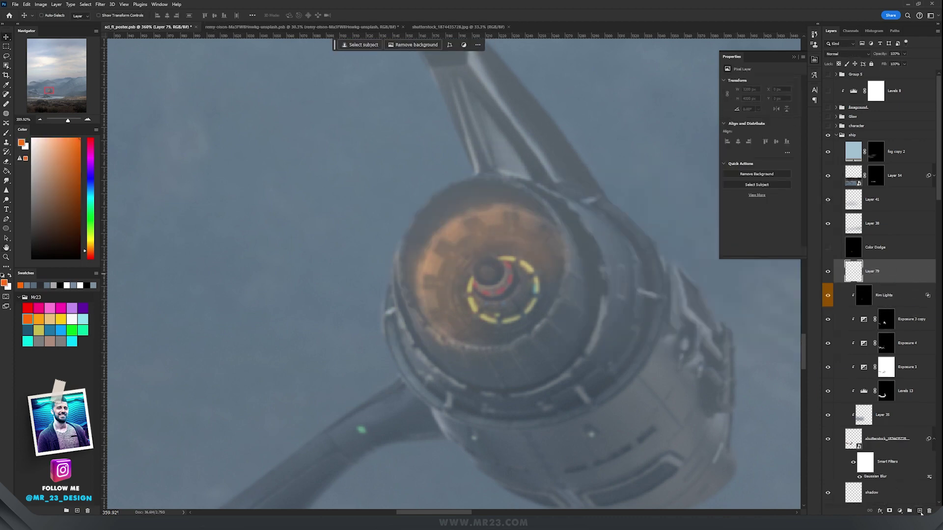
pyautogui.click(845, 53)
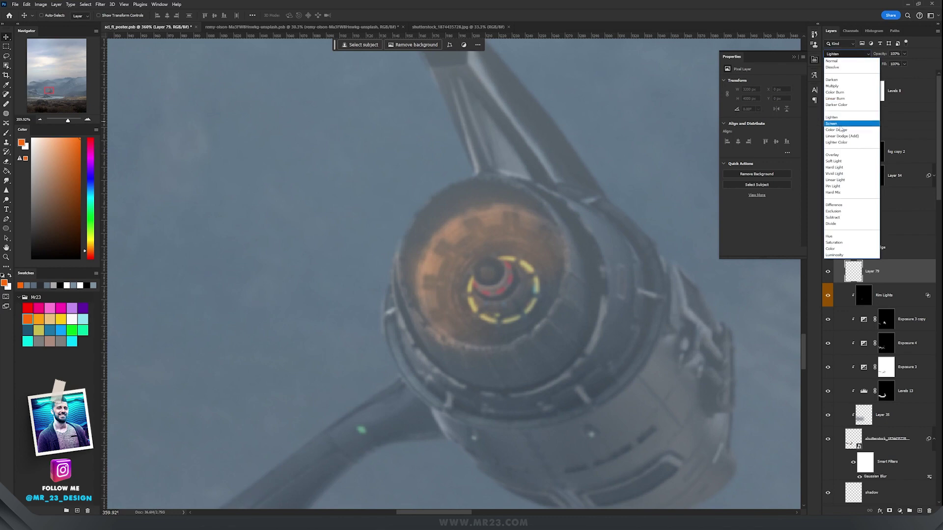
pyautogui.click(842, 127)
pyautogui.press('b')
pyautogui.moveTo(517, 248); pyautogui.dragTo(604, 249)
pyautogui.moveTo(368, 263)
pyautogui.mouseDown()
pyautogui.moveTo(368, 272)
pyautogui.moveTo(435, 274)
pyautogui.moveTo(485, 223)
pyautogui.mouseUp()
pyautogui.scroll(-3, 484, 223)
pyautogui.scroll(3, 486, 222)
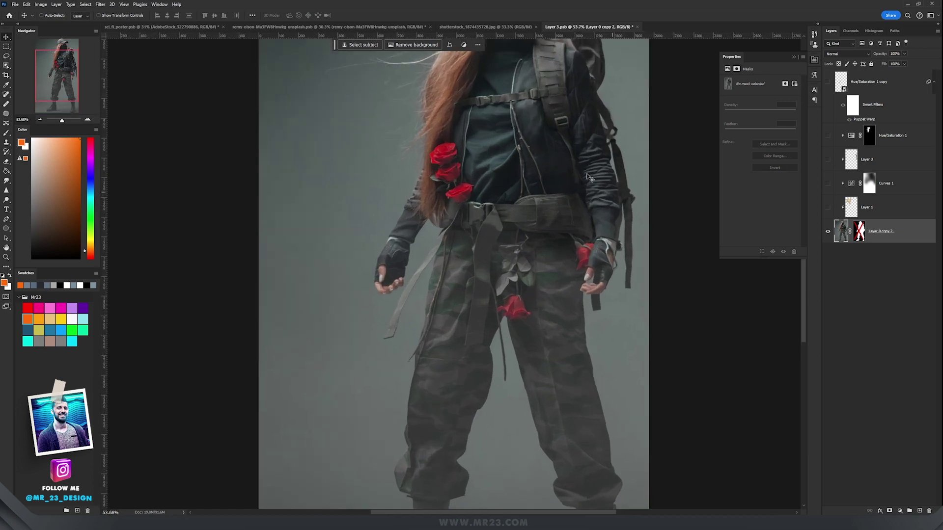
# Step: Examine the unmasked character photo in Layer 3.psb, including the hair, roses, backpack straps, hands and trousers
pyautogui.moveTo(567, 265); pyautogui.dragTo(456, 337)
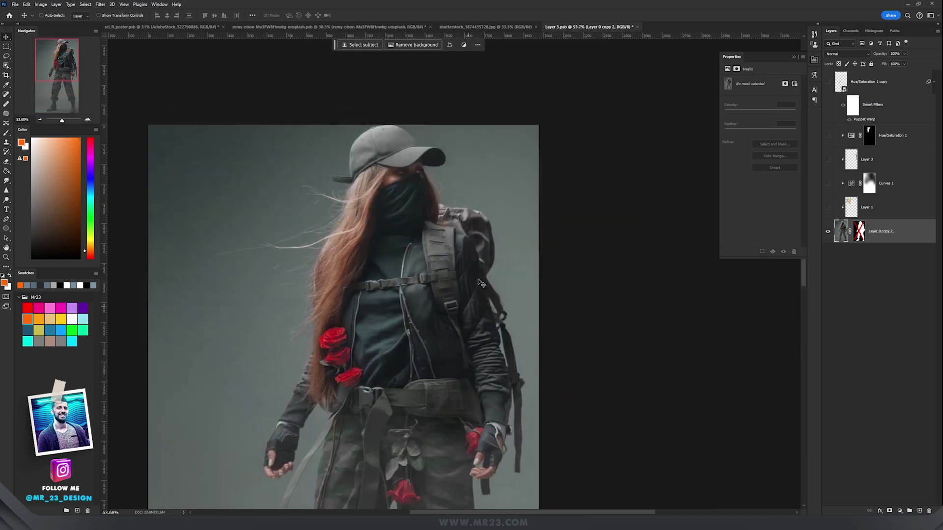
pyautogui.scroll(-2, 479, 278)
pyautogui.scroll(5, 457, 324)
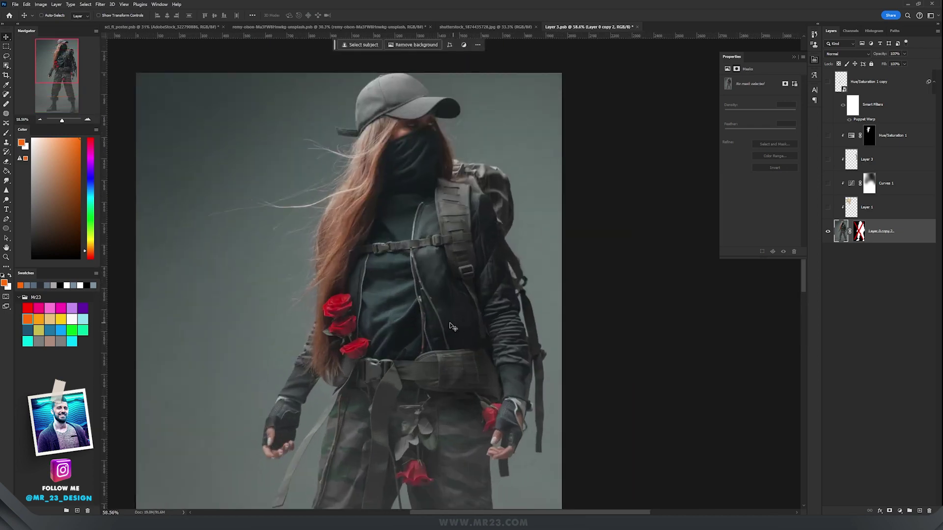
pyautogui.scroll(-6, 455, 326)
pyautogui.scroll(2, 364, 240)
pyautogui.scroll(-2, 364, 240)
pyautogui.scroll(3, 418, 276)
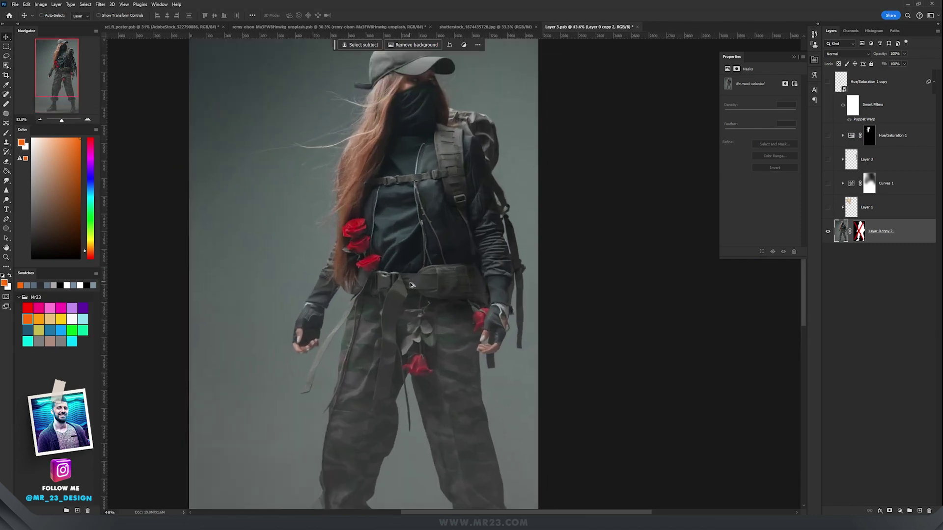
pyautogui.moveTo(466, 315); pyautogui.dragTo(455, 211)
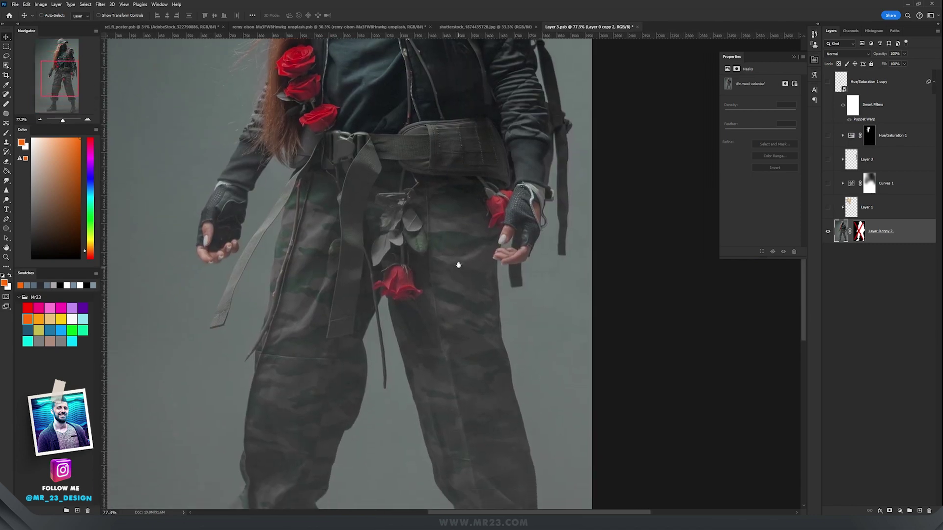
pyautogui.moveTo(480, 311); pyautogui.dragTo(462, 350)
pyautogui.scroll(-2, 484, 214)
pyautogui.scroll(4, 408, 147)
pyautogui.moveTo(454, 157); pyautogui.dragTo(436, 316)
# Step: Enable the mask on the character layer and turn on the clipped Layer 1 and Curves 1 above it
pyautogui.scroll(-4, 449, 299)
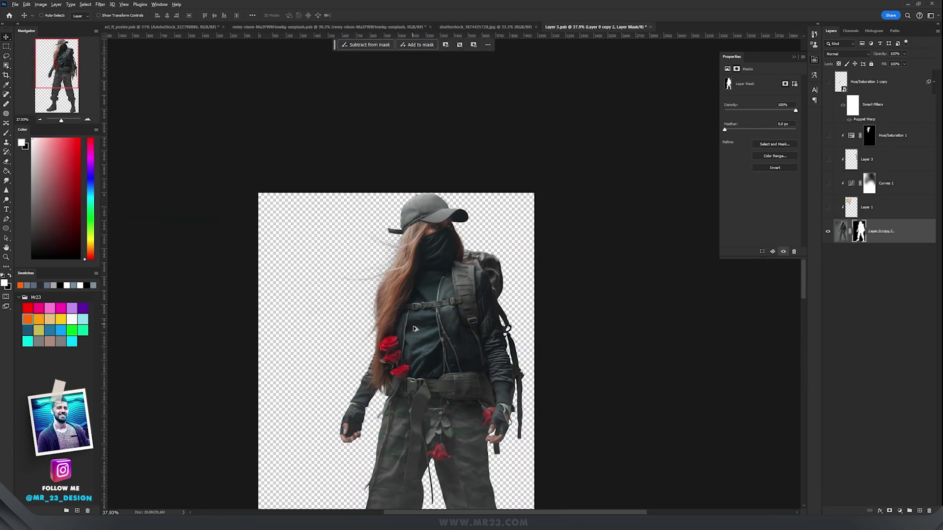
pyautogui.scroll(1, 494, 328)
pyautogui.moveTo(493, 328)
pyautogui.mouseDown()
pyautogui.moveTo(477, 219)
pyautogui.moveTo(484, 341)
pyautogui.mouseUp()
pyautogui.click(828, 207)
pyautogui.click(828, 184)
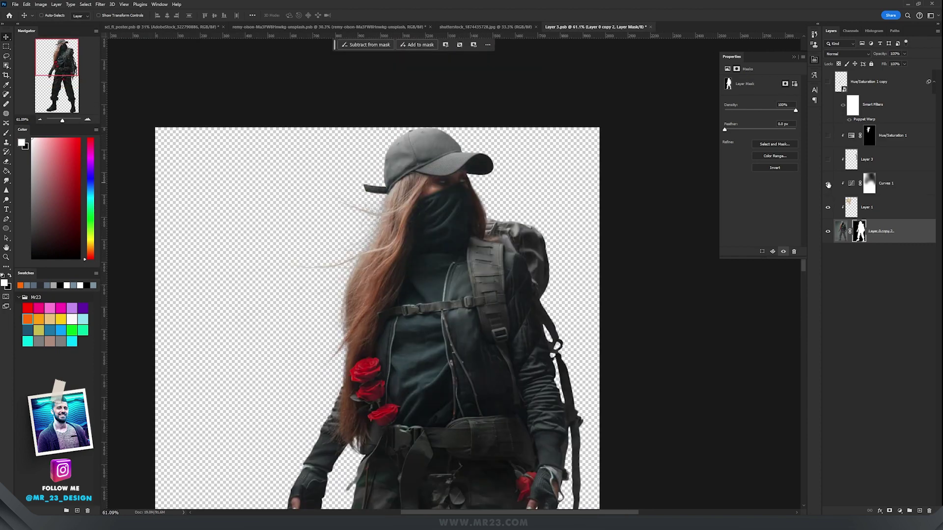
# Step: Check the Curves 1 adjustment on the character, then save and close Layer 3.psb to return to the poster
pyautogui.click(899, 184)
pyautogui.scroll(-5, 613, 303)
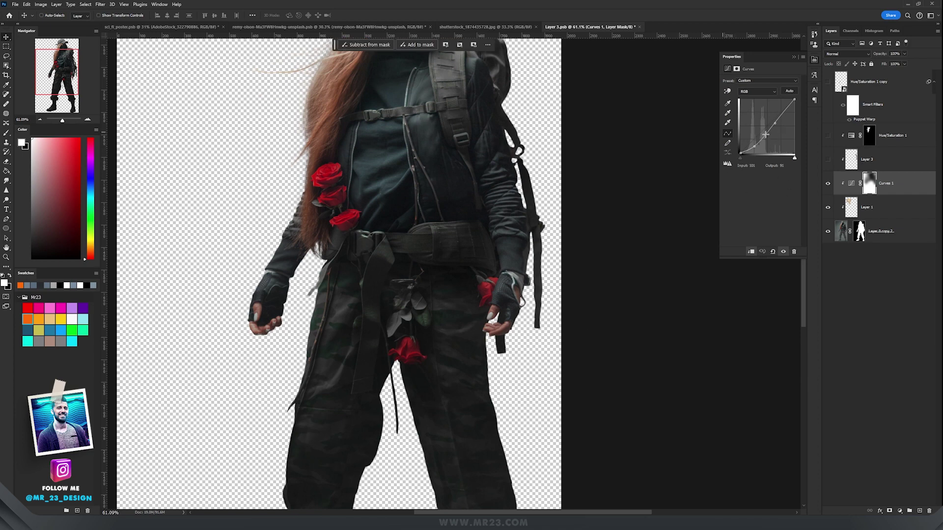
pyautogui.hotkey('ctrl', 's')
pyautogui.hotkey('ctrl', 'w')
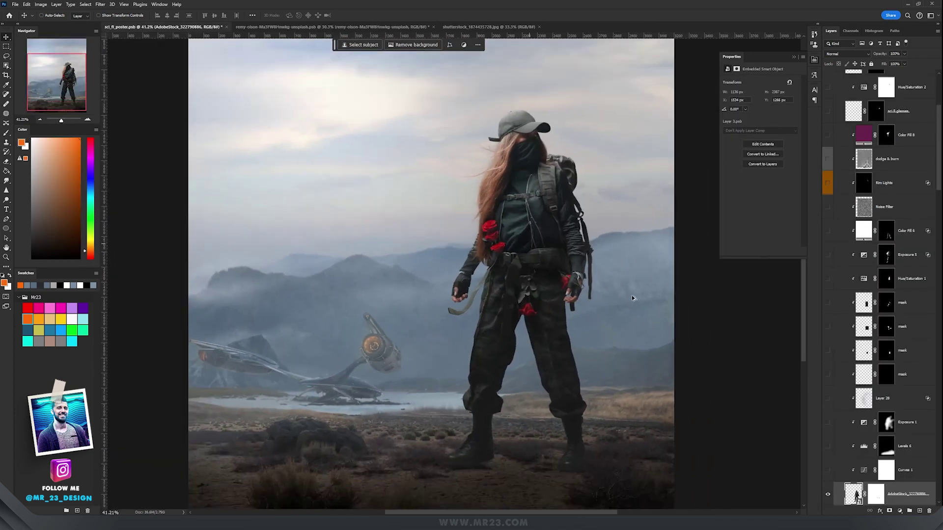
# Step: Turn on Layer 25, the boot shadow beneath the character, and check its Multiply blend mode
pyautogui.scroll(-3, 572, 297)
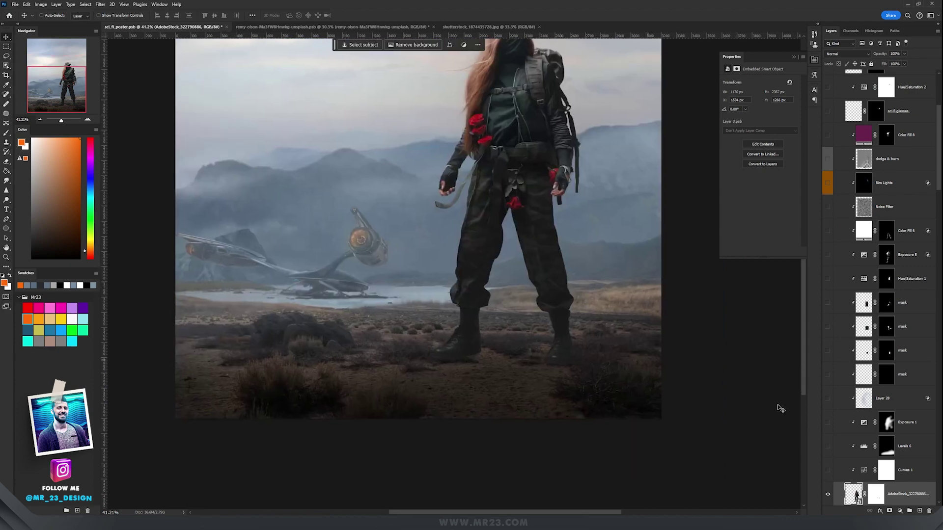
pyautogui.scroll(-3, 902, 410)
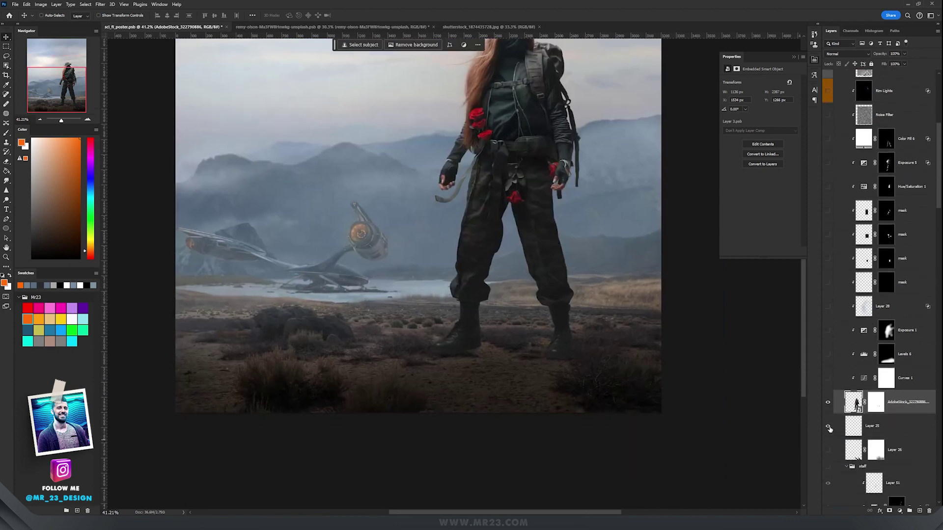
pyautogui.click(834, 426)
pyautogui.click(838, 55)
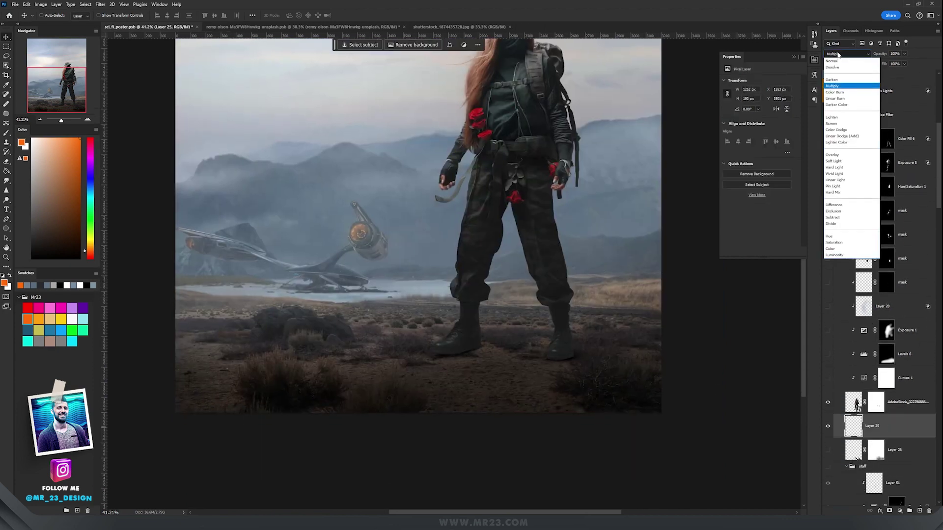
pyautogui.click(838, 54)
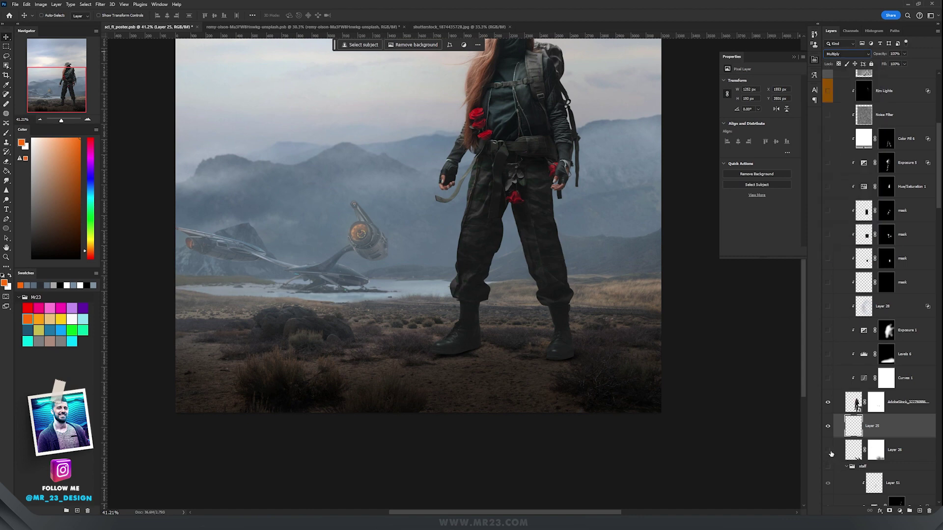
# Step: Turn on Layer 26, the Multiply shadow cast across the ground, and check it against the whole poster
pyautogui.click(828, 450)
pyautogui.click(930, 451)
pyautogui.click(838, 55)
pyautogui.click(838, 55)
pyautogui.scroll(-5, 502, 248)
pyautogui.moveTo(478, 184); pyautogui.dragTo(527, 337)
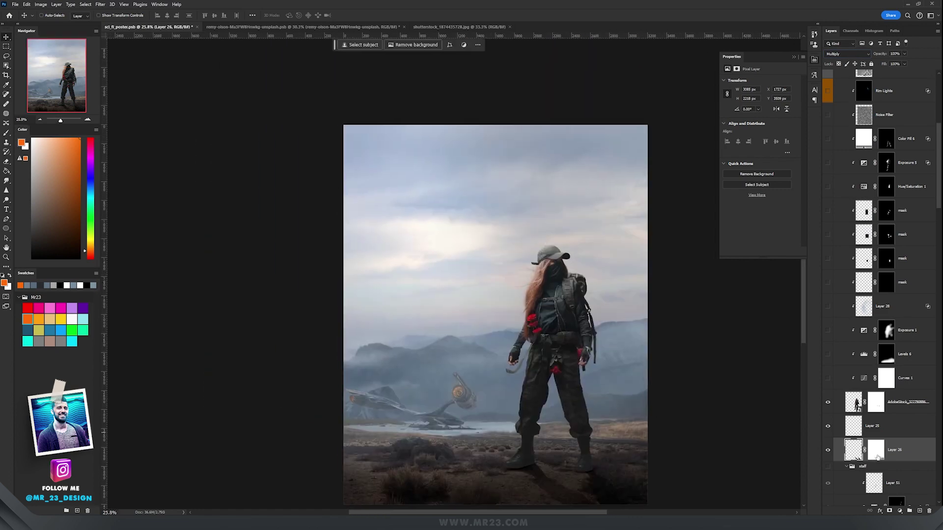
# Step: Turn on the clipped Curves 1, Levels 6 and Exposure 1 adjustments on the character and compare the exposure before and after
pyautogui.scroll(2, 874, 459)
pyautogui.scroll(3, 598, 339)
pyautogui.click(863, 434)
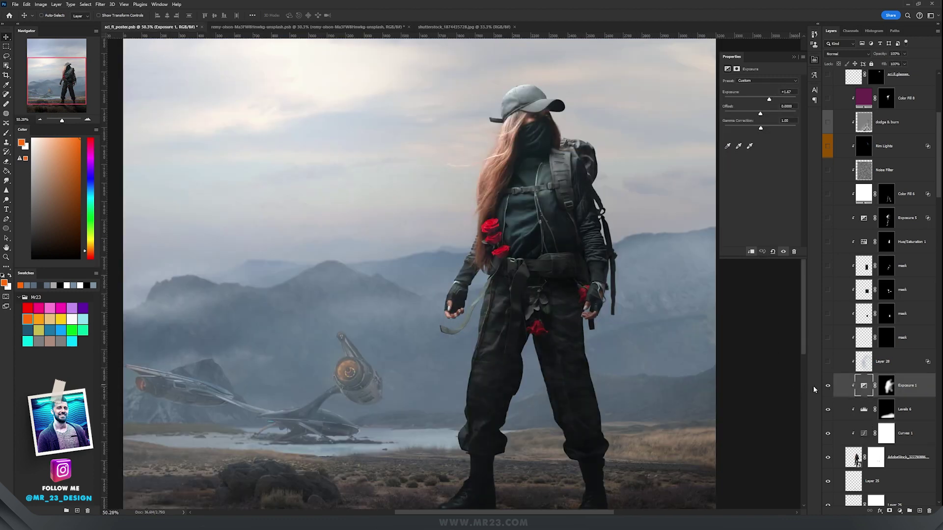
pyautogui.click(827, 386)
pyautogui.click(828, 387)
pyautogui.click(828, 388)
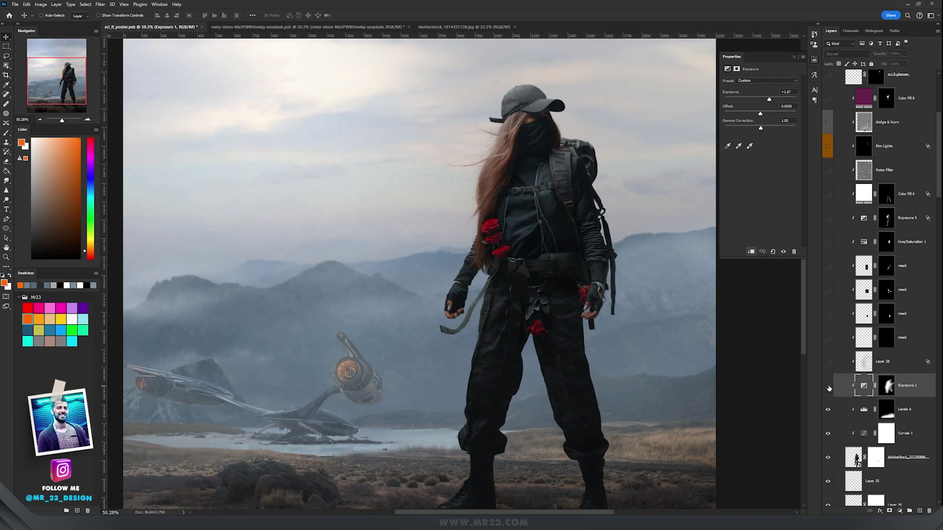
pyautogui.click(828, 388)
pyautogui.scroll(5, 257, 74)
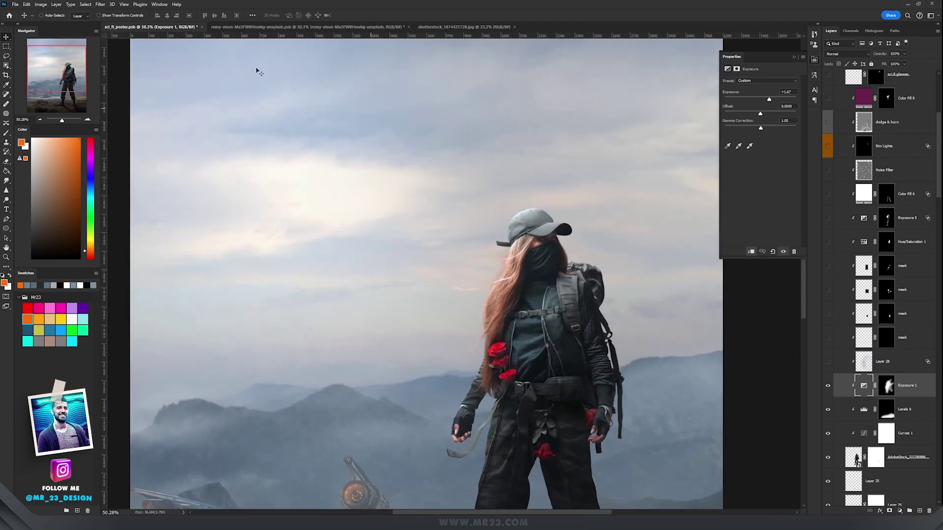
# Step: Turn on the clipped Layer 28 in Color mode and compare the character's tint with and without it
pyautogui.click(827, 362)
pyautogui.click(882, 362)
pyautogui.moveTo(611, 341); pyautogui.dragTo(598, 273)
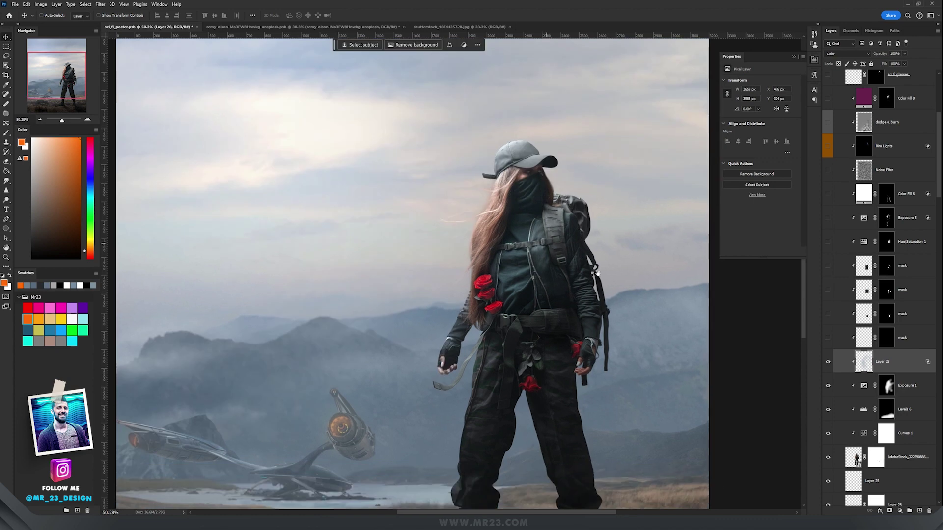
pyautogui.click(829, 362)
pyautogui.hotkey('ctrl', '0')
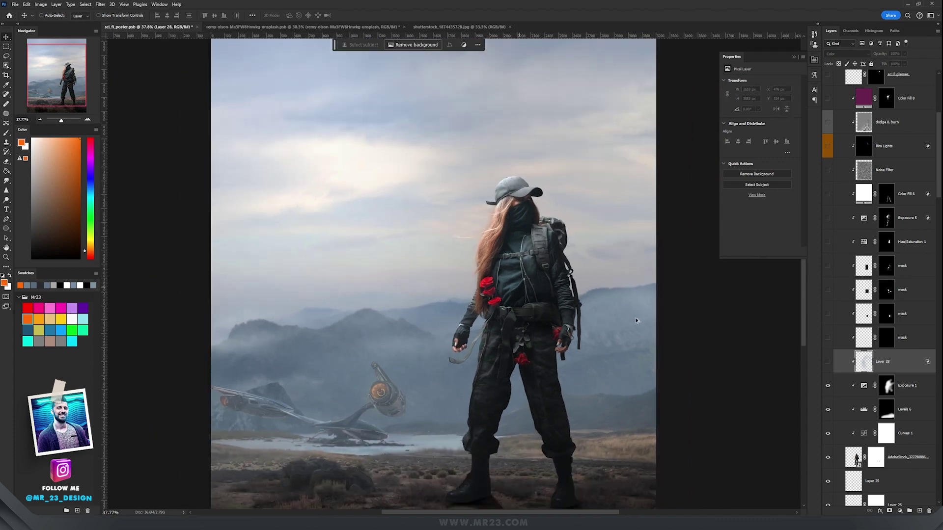
pyautogui.click(828, 362)
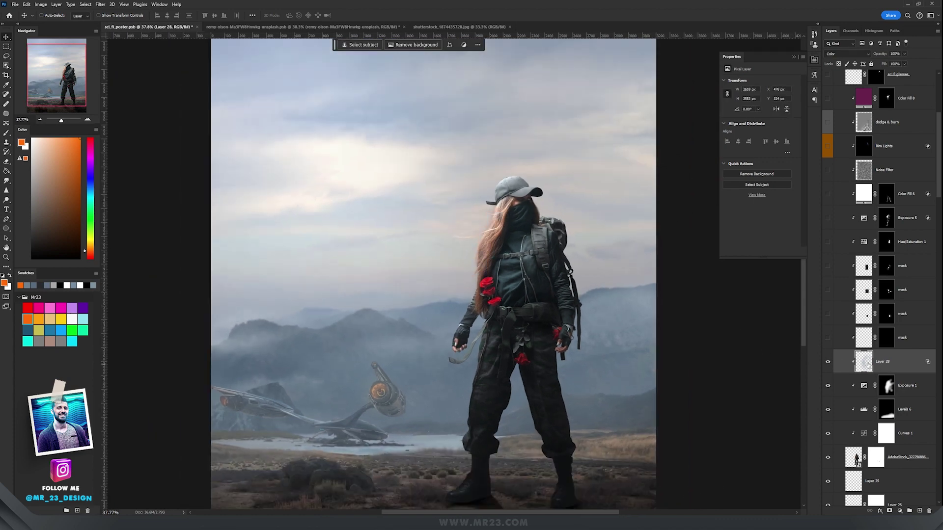
pyautogui.moveTo(522, 231); pyautogui.dragTo(562, 243)
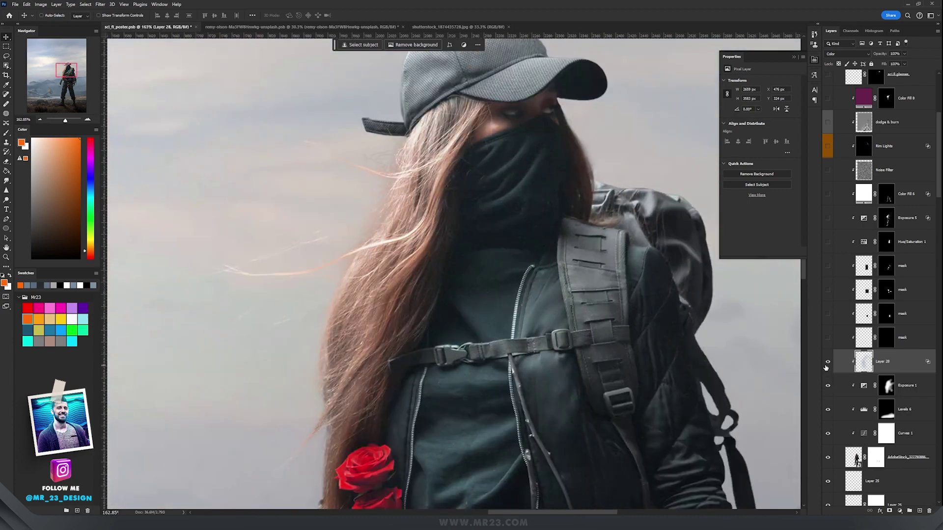
pyautogui.click(828, 363)
pyautogui.scroll(-10, 444, 301)
pyautogui.moveTo(480, 427); pyautogui.dragTo(490, 292)
pyautogui.scroll(3, 455, 255)
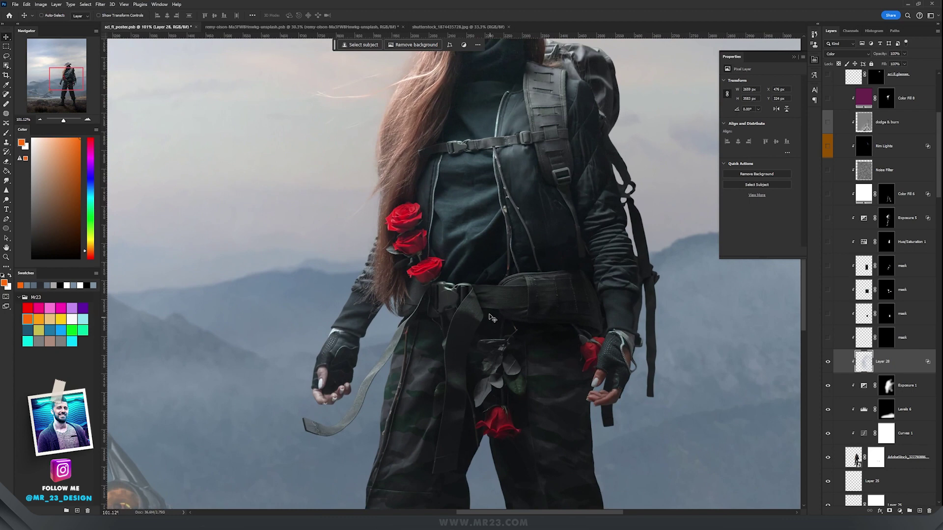
# Step: Turn on the four clipped mask layers that remove the roses and clean up the character's jacket
pyautogui.click(827, 314)
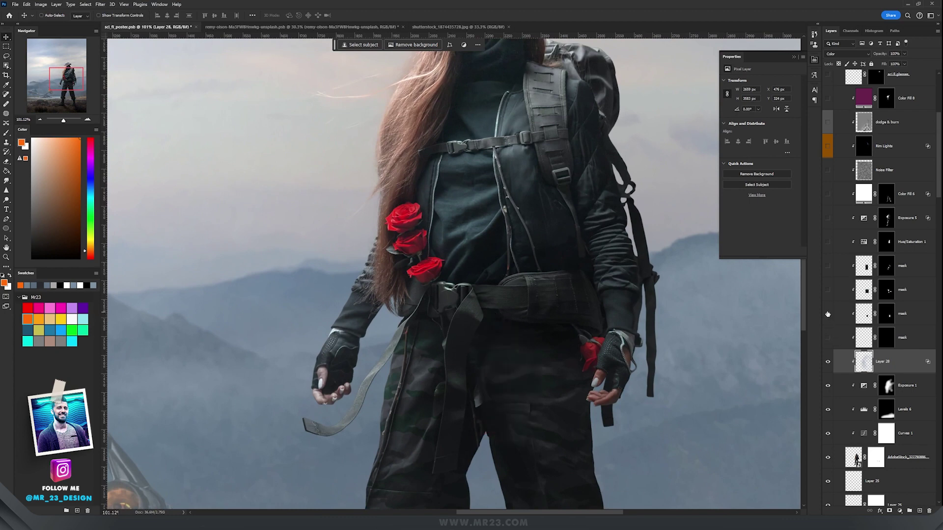
pyautogui.click(827, 290)
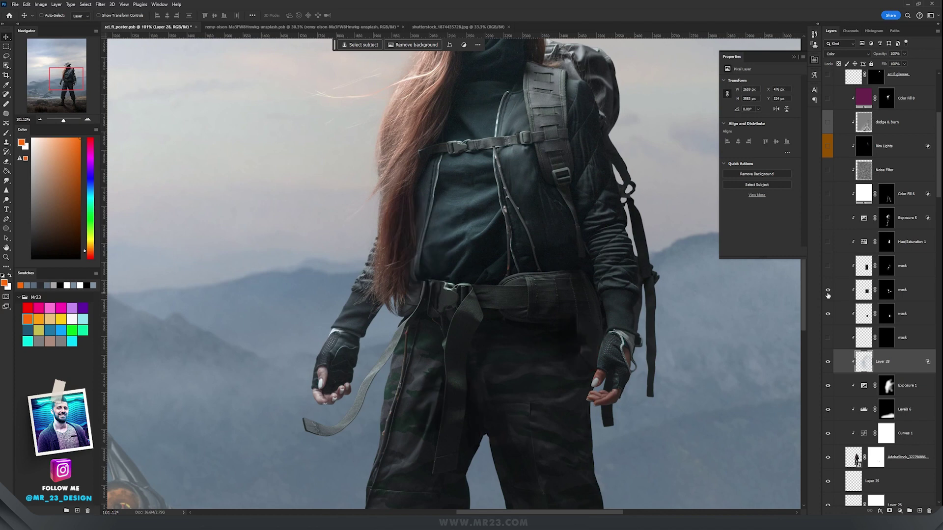
pyautogui.click(827, 267)
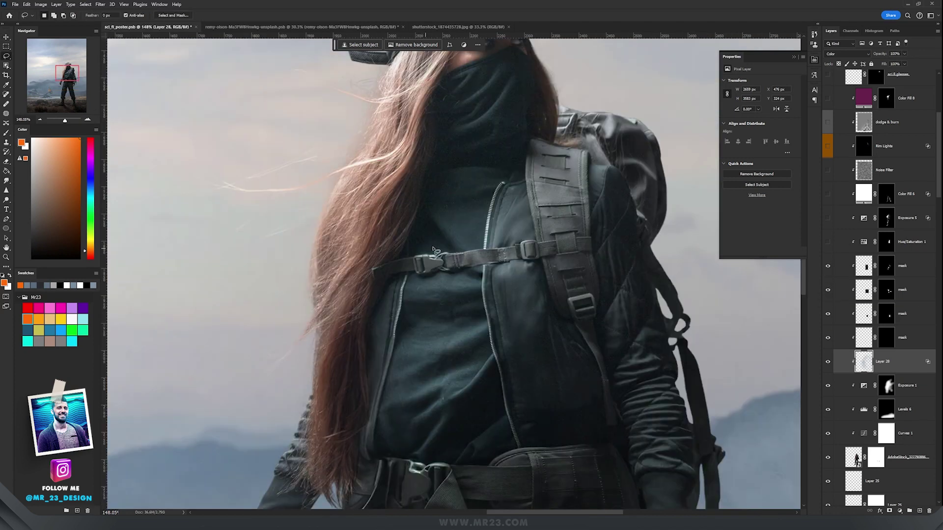
pyautogui.moveTo(428, 176); pyautogui.dragTo(389, 328)
pyautogui.moveTo(404, 458)
pyautogui.mouseDown()
pyautogui.moveTo(500, 452)
pyautogui.moveTo(464, 161)
pyautogui.mouseUp()
pyautogui.scroll(-2, 461, 311)
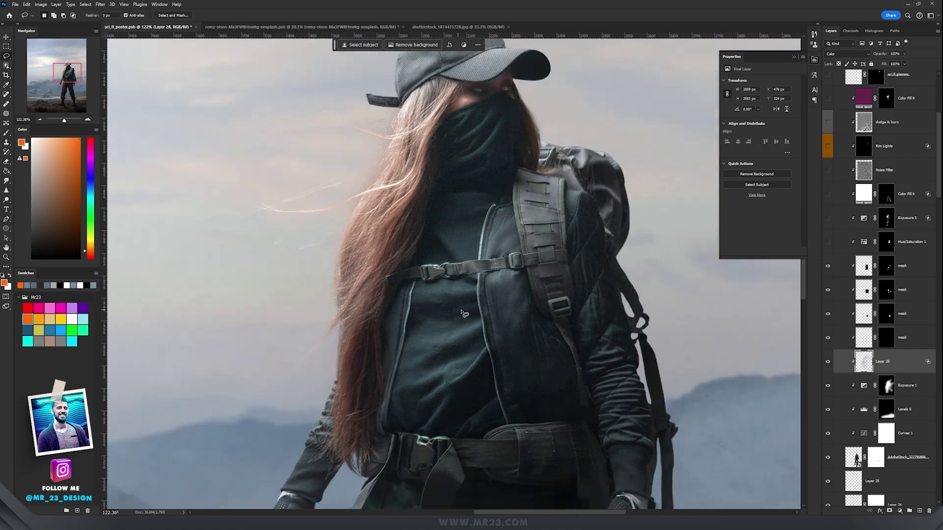
# Step: Turn on the masked Hue/Saturation 1 adjustment that colorizes the character's shirt green
pyautogui.scroll(6, 467, 303)
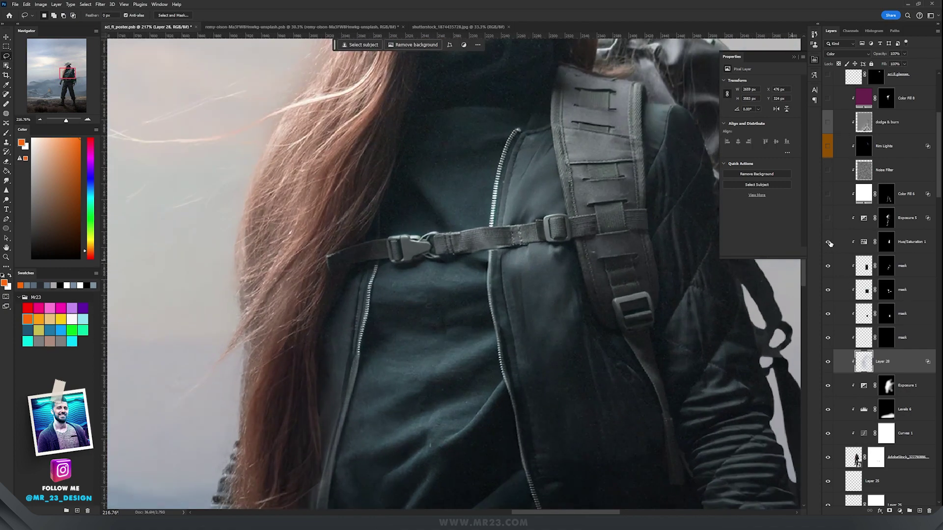
pyautogui.click(918, 250)
pyautogui.scroll(-2, 403, 301)
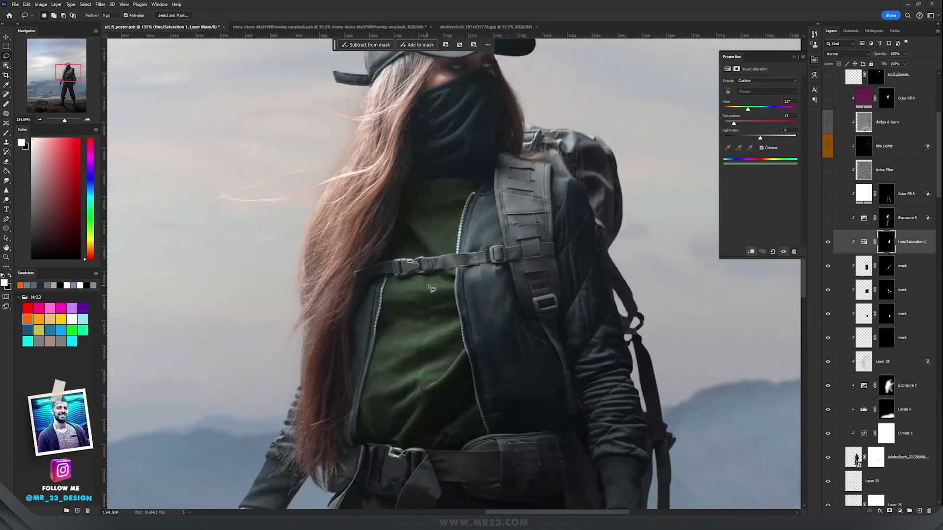
# Step: Turn on the Exposure 5 and Screen-mode Color Fill 6 highlights on the character, checking the Exposure 5 mask
pyautogui.scroll(4, 428, 286)
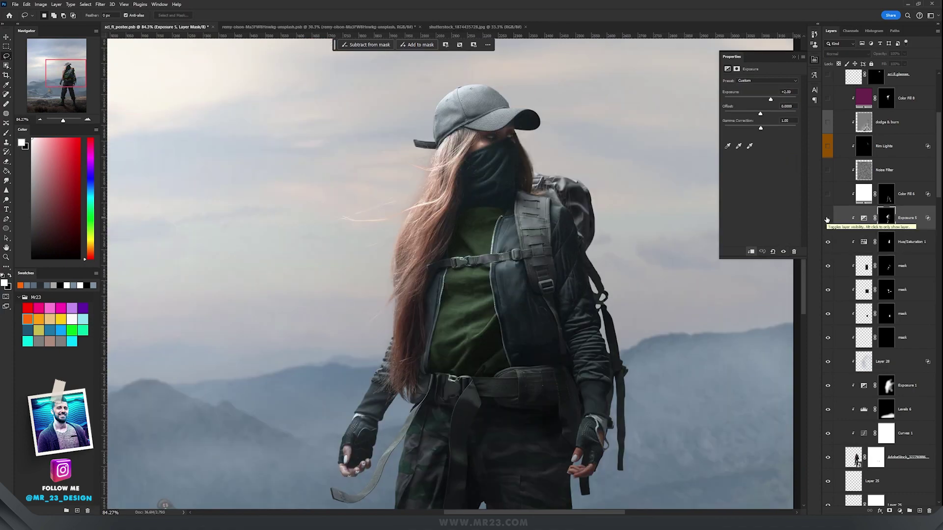
pyautogui.click(827, 219)
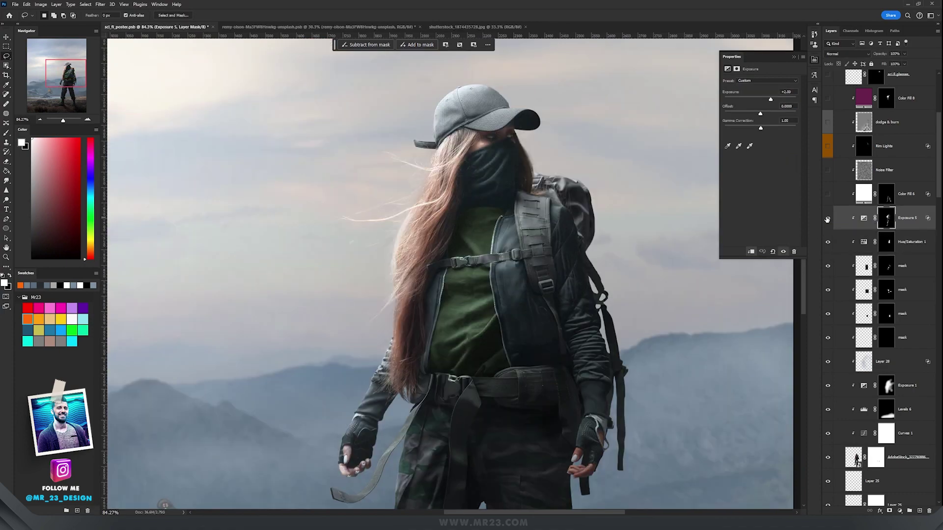
pyautogui.click(886, 219)
pyautogui.scroll(3, 430, 227)
pyautogui.scroll(-2, 472, 346)
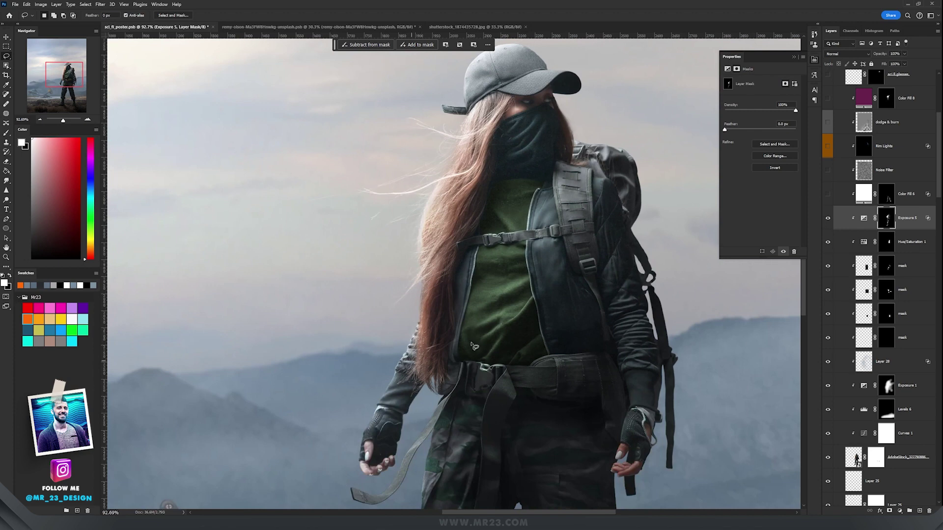
pyautogui.click(864, 219)
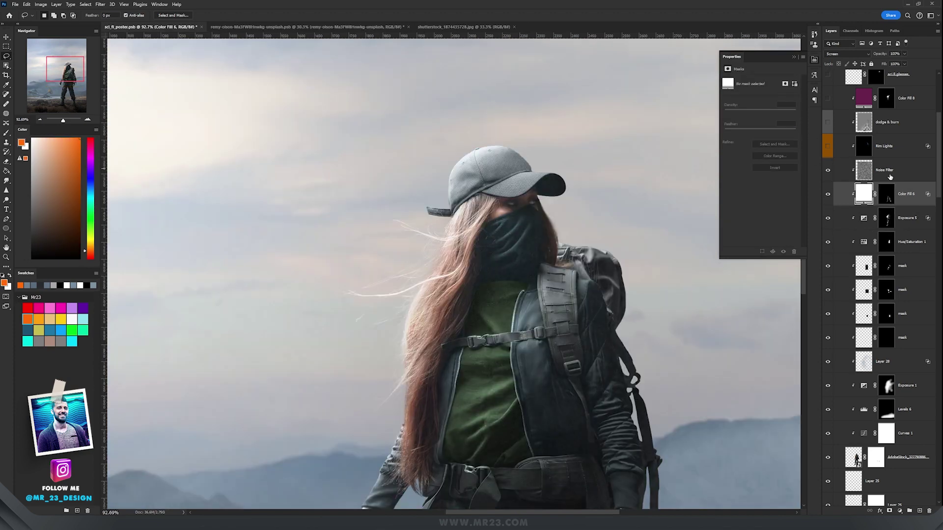
# Step: Turn on the Noise Filter and dodge & burn layers and the magenta Color Fill 8 that tints the hair pink
pyautogui.click(889, 177)
pyautogui.scroll(4, 585, 385)
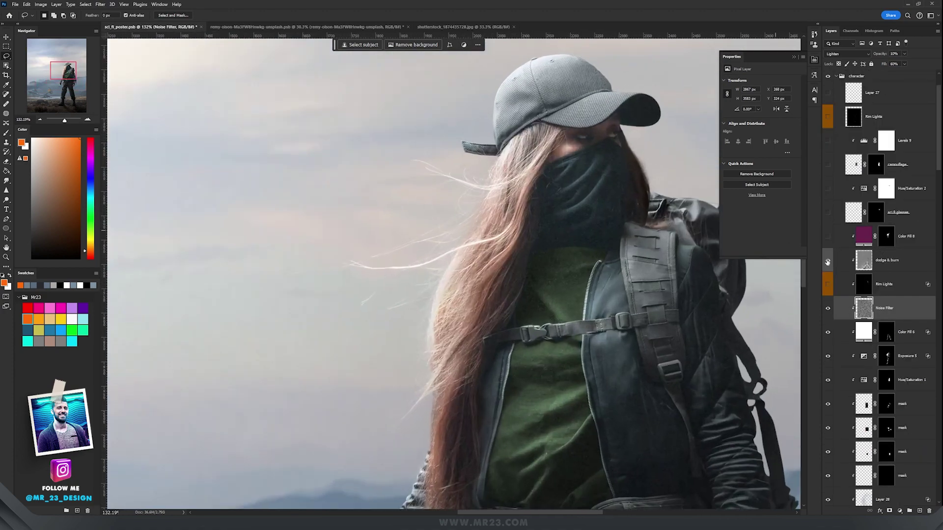
pyautogui.click(890, 237)
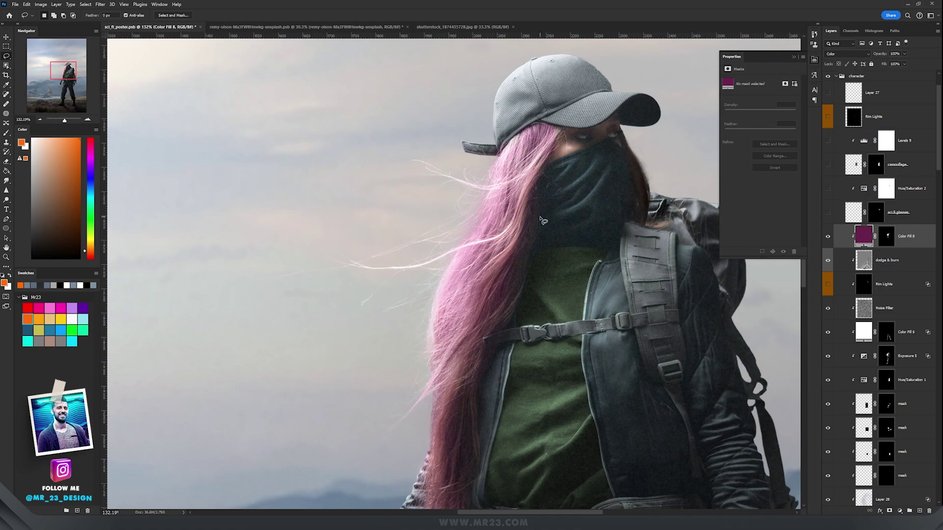
pyautogui.scroll(-2, 543, 220)
pyautogui.scroll(2, 542, 221)
pyautogui.scroll(-3, 614, 228)
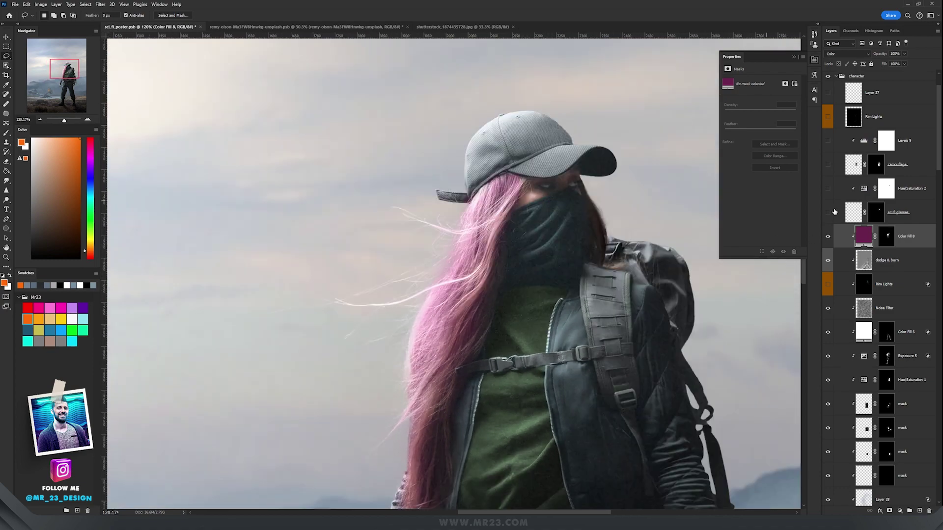
# Step: Add the sci-fi glasses over the eyes by turning on their layer and the clipped Hue/Saturation 2
pyautogui.click(828, 212)
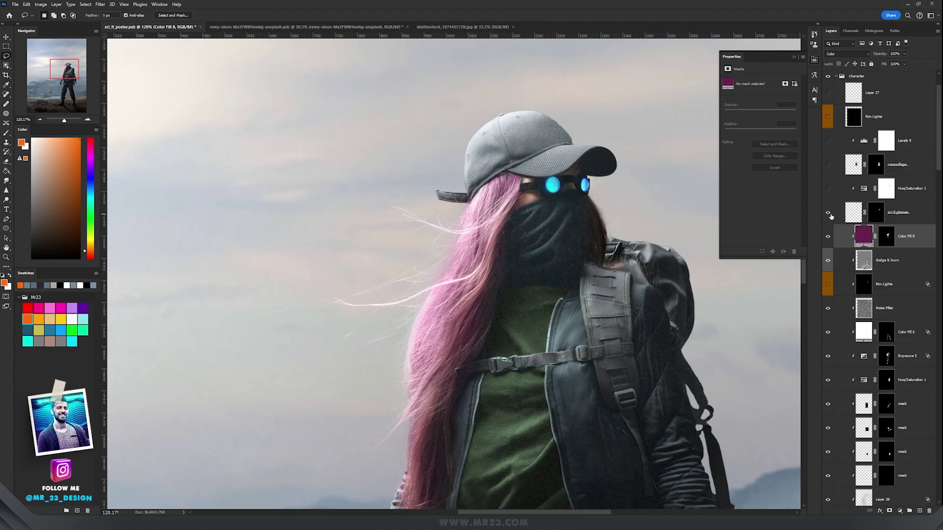
pyautogui.click(828, 189)
pyautogui.scroll(-5, 526, 273)
pyautogui.scroll(6, 526, 273)
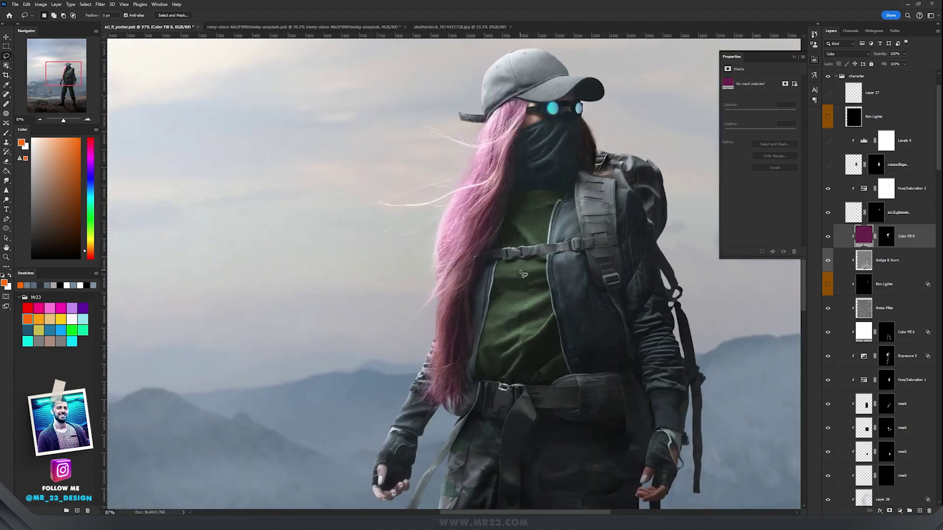
# Step: Turn on the camouflage layer over the shirt and darken it with the clipped Levels 9 adjustment
pyautogui.press('v')
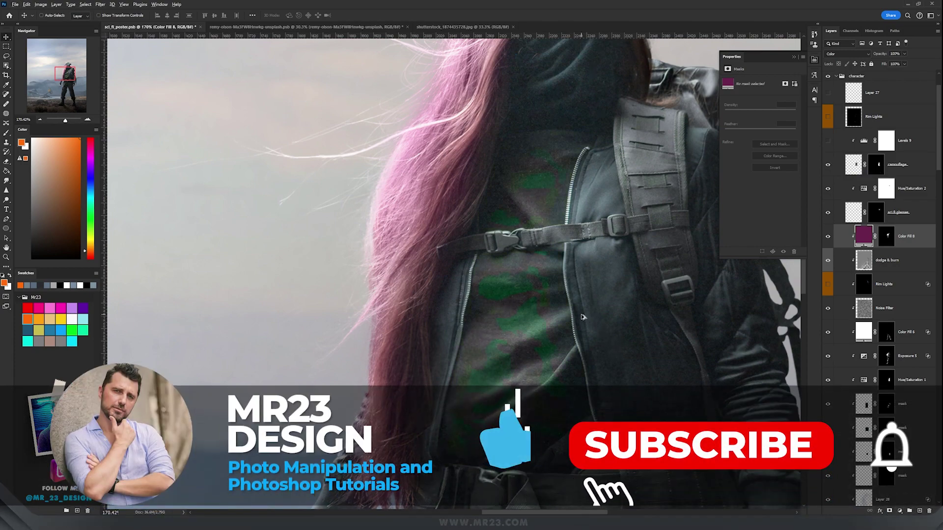
pyautogui.scroll(-4, 583, 319)
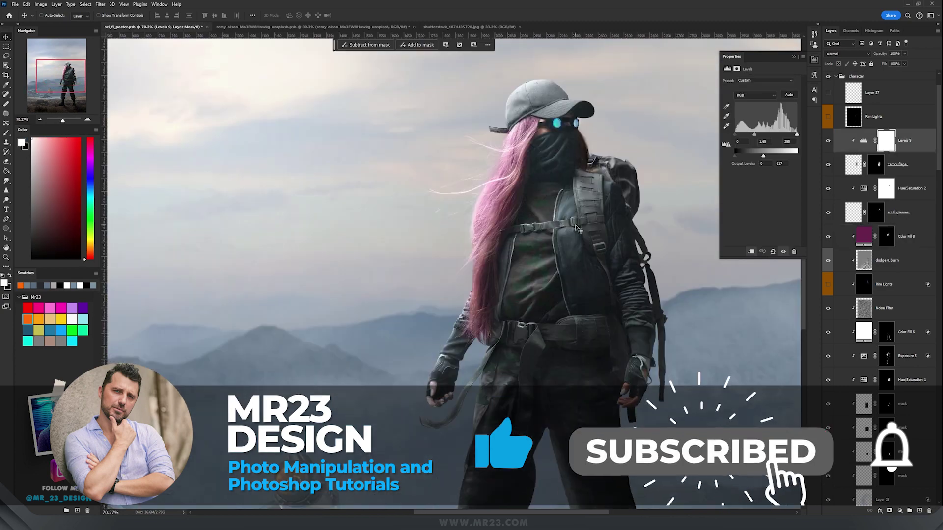
pyautogui.scroll(3, 576, 227)
pyautogui.scroll(-2, 575, 227)
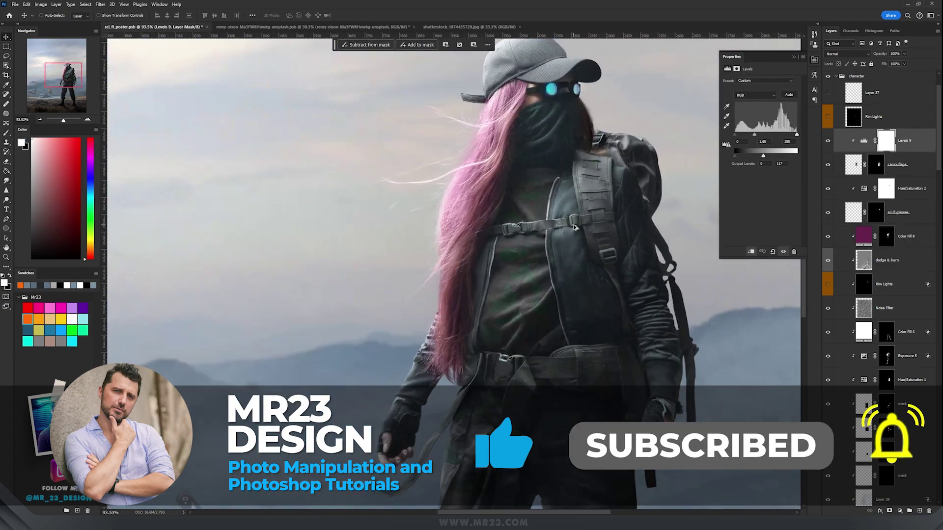
# Step: Turn on the Rim Lights layer in Linear Dodge (Add) mode and compare the character's edges with and without it
pyautogui.click(879, 116)
pyautogui.click(828, 117)
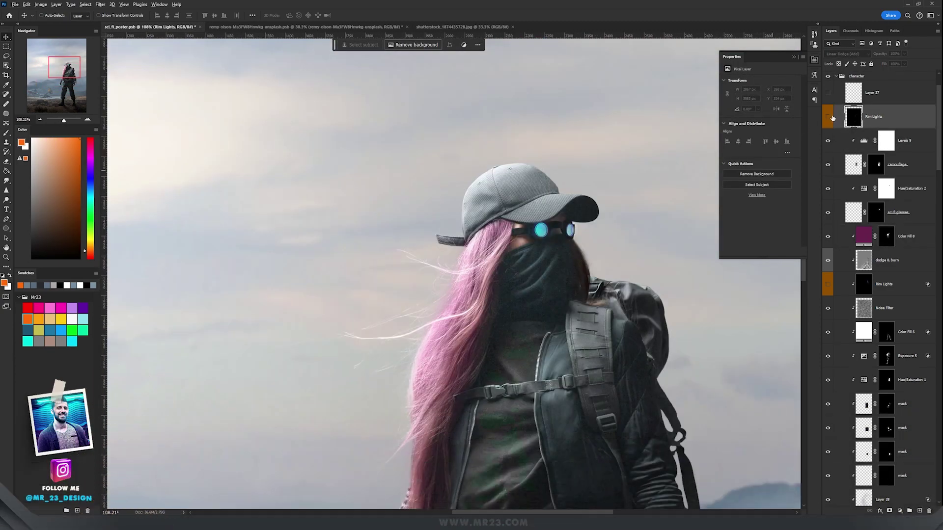
pyautogui.click(829, 118)
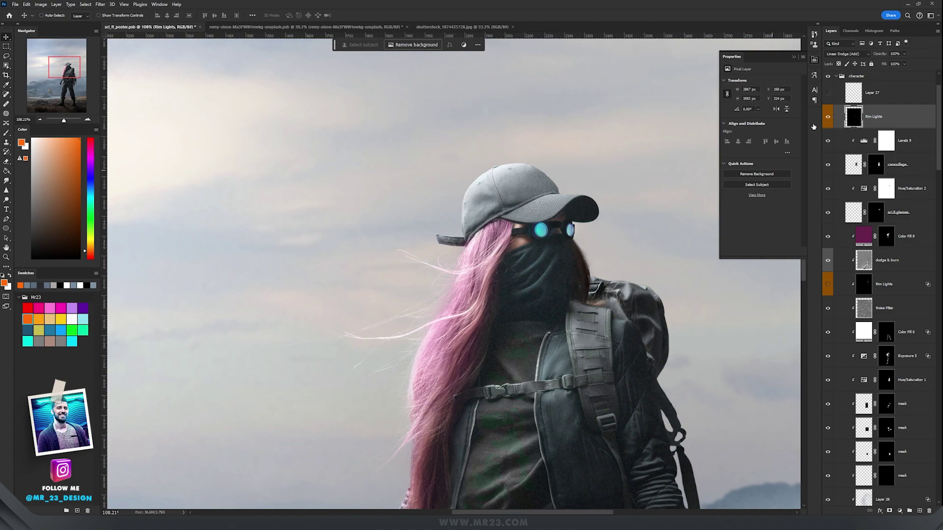
pyautogui.scroll(-3, 545, 309)
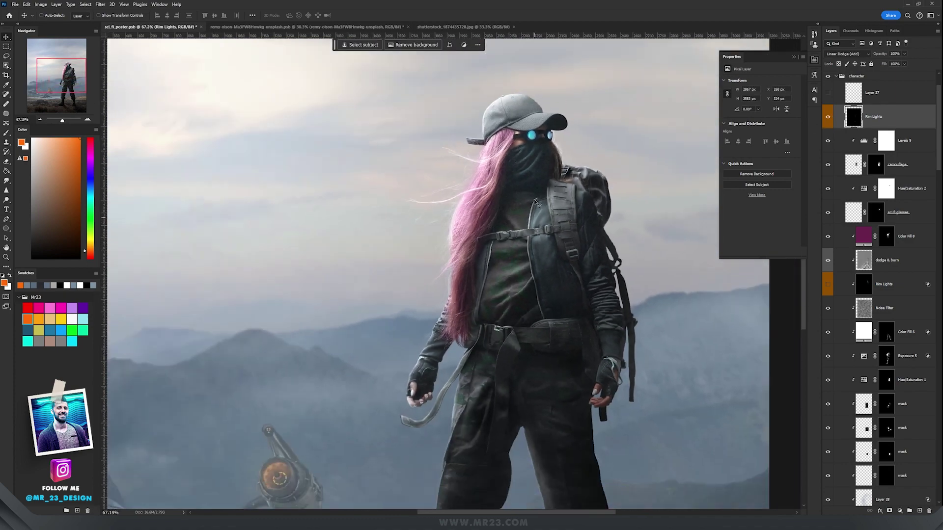
# Step: Toggle the Rim Lights layer off and on to compare the edge highlights on the cap, hair and backpack
pyautogui.moveTo(541, 157); pyautogui.dragTo(528, 203)
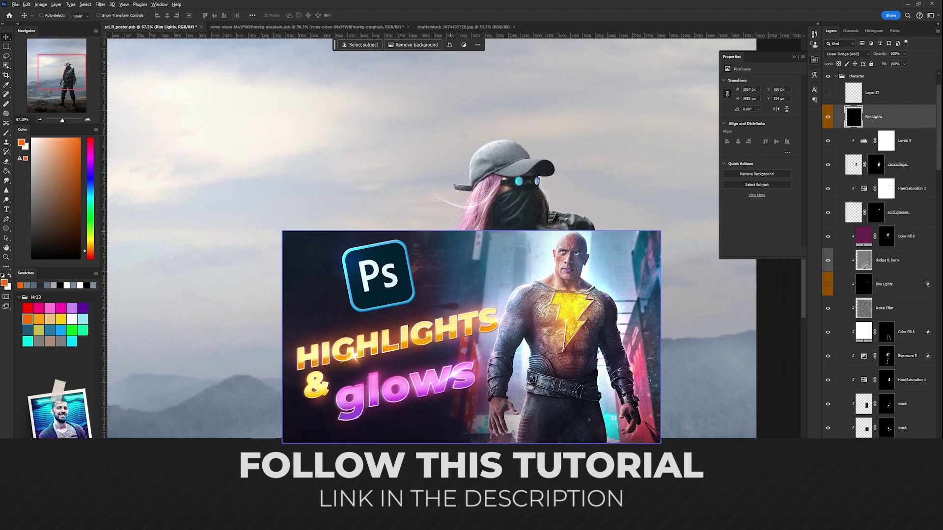
pyautogui.scroll(3, 451, 232)
pyautogui.click(827, 117)
pyautogui.click(828, 117)
pyautogui.click(827, 117)
pyautogui.click(828, 117)
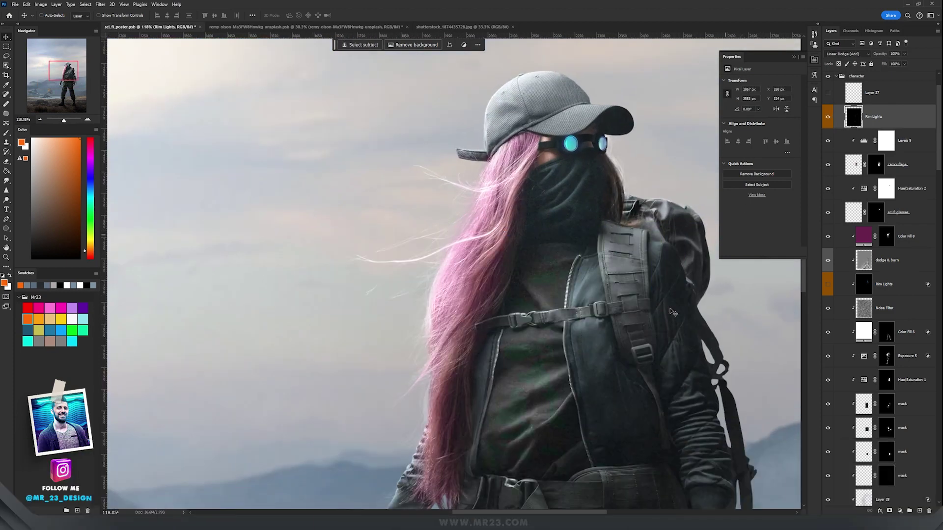
pyautogui.moveTo(578, 360); pyautogui.dragTo(606, 159)
pyautogui.moveTo(513, 274); pyautogui.dragTo(517, 383)
# Step: Reposition the staff group, trying it beside the character before placing it behind the character's back
pyautogui.moveTo(608, 217); pyautogui.dragTo(390, 186)
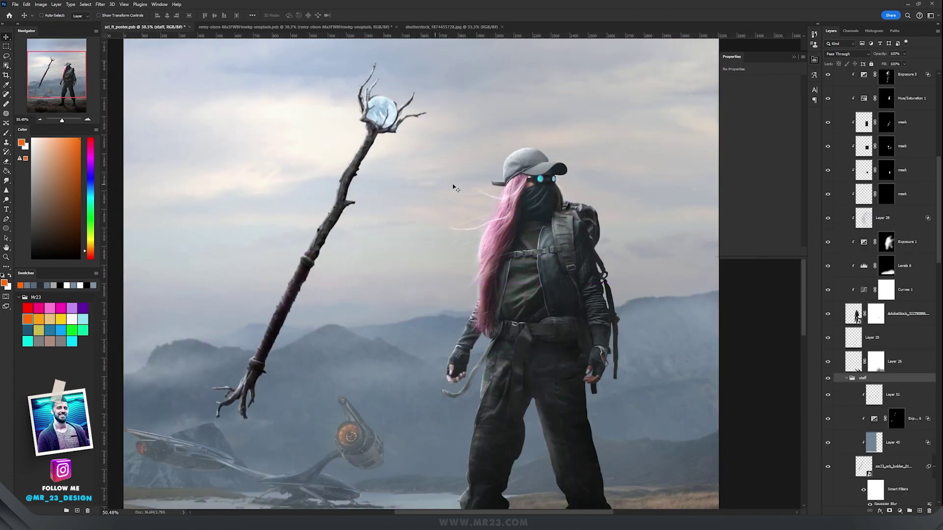
pyautogui.moveTo(453, 184); pyautogui.dragTo(411, 204)
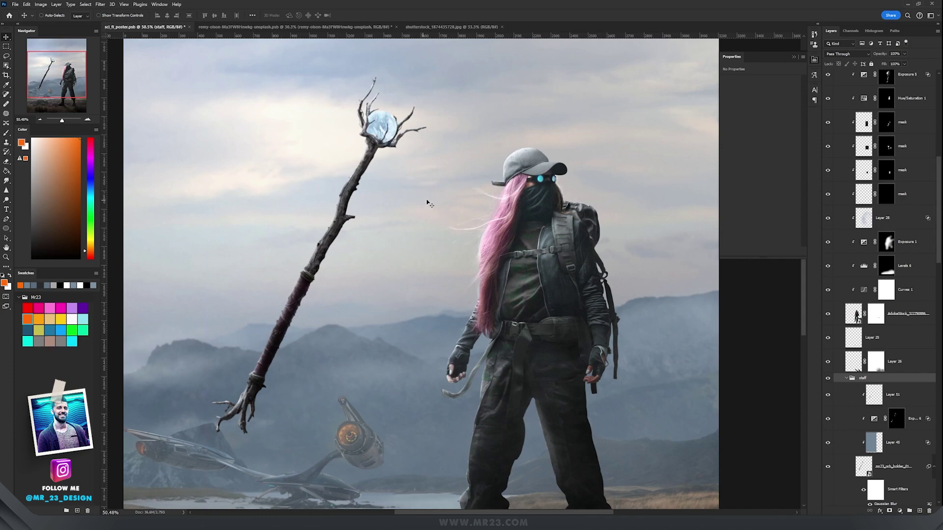
pyautogui.moveTo(419, 199); pyautogui.dragTo(622, 194)
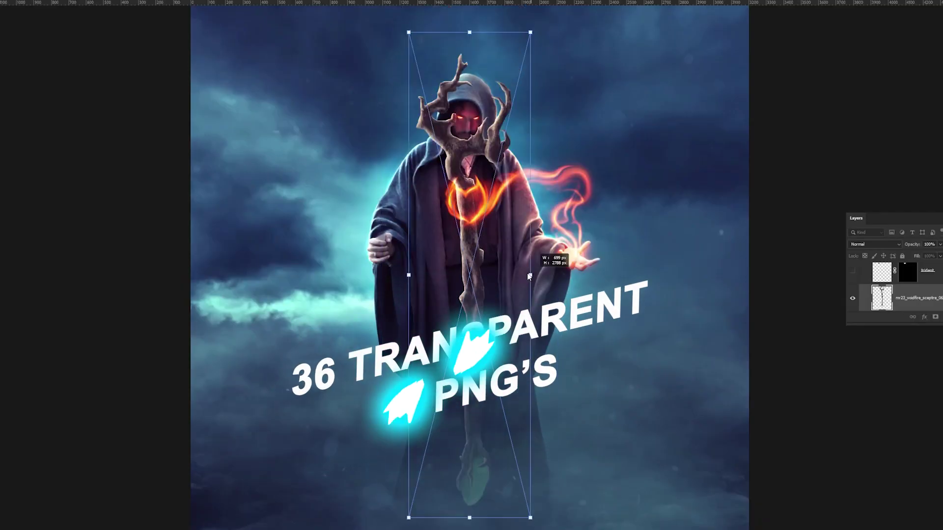
# Step: In the hooded wizard document, transform the mr23_infinity_loop_02 staff to fit beside the figure
pyautogui.moveTo(444, 245); pyautogui.dragTo(420, 246)
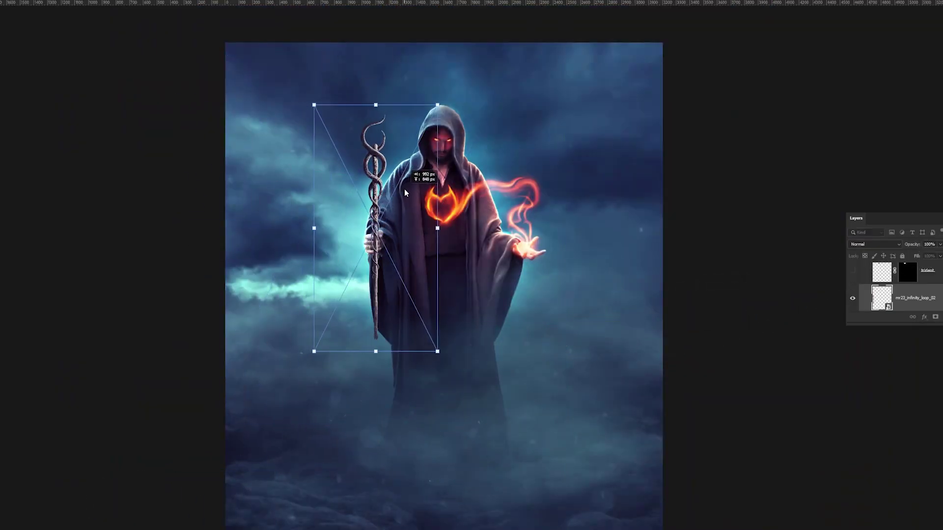
pyautogui.moveTo(404, 189); pyautogui.dragTo(440, 216)
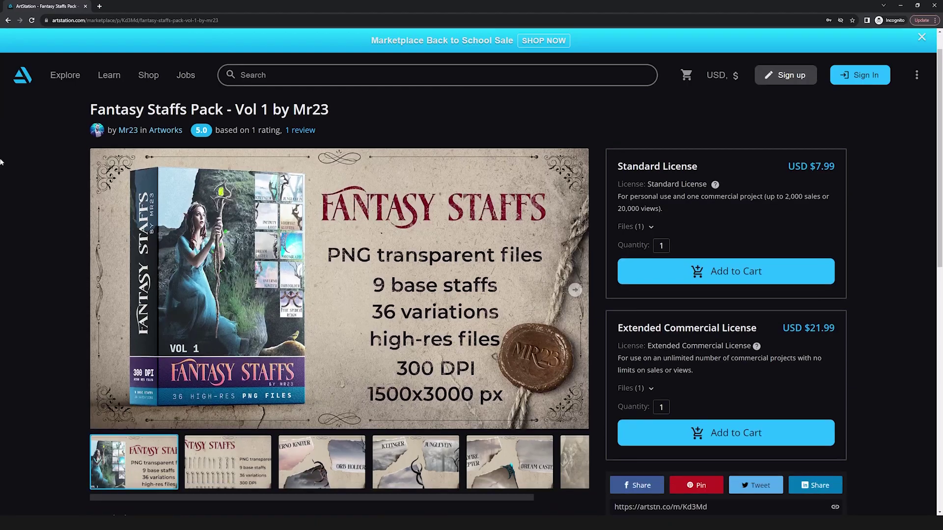
# Step: Switch to the browser and look through the Fantasy Staffs Pack product pages on ArtStation and Gumroad
pyautogui.scroll(-2, 1, 162)
pyautogui.scroll(-8, 1, 162)
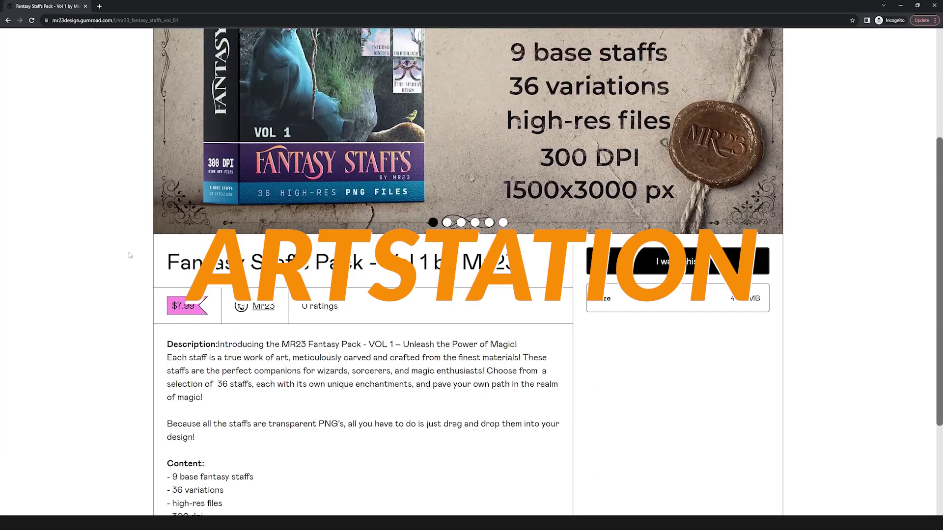
pyautogui.scroll(-3, 129, 256)
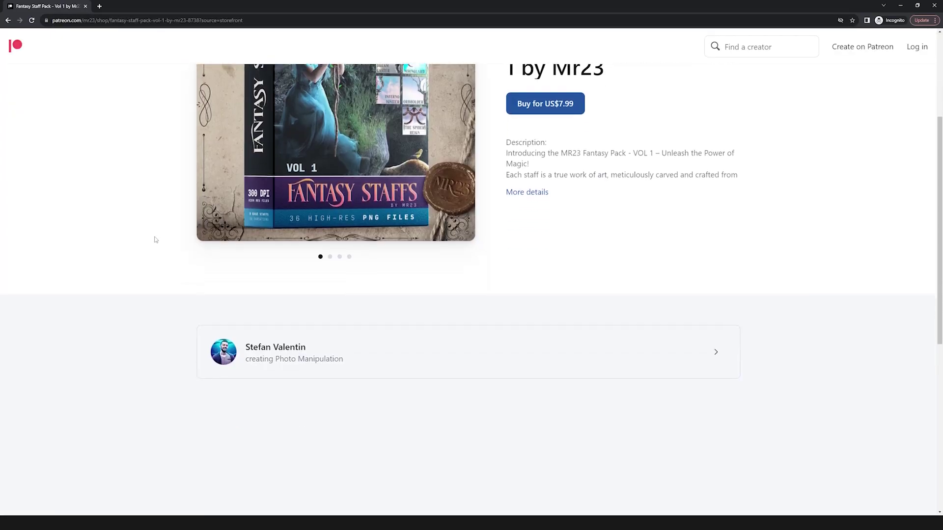
pyautogui.scroll(-4, 156, 240)
# Step: In Photoshop, compare the staff's orb with and without the Glow group and check the group's Screen blend mode
pyautogui.scroll(7, 155, 240)
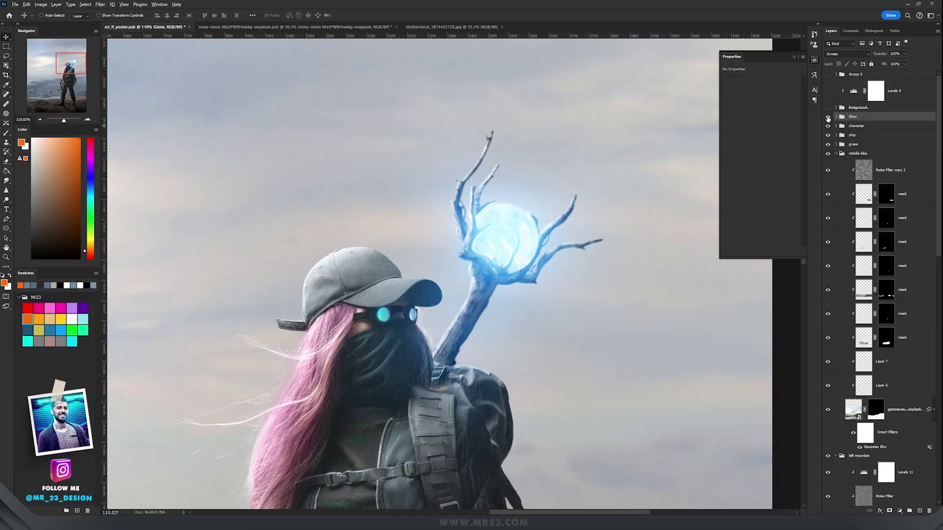
pyautogui.click(827, 117)
pyautogui.click(827, 116)
pyautogui.click(828, 117)
pyautogui.click(828, 117)
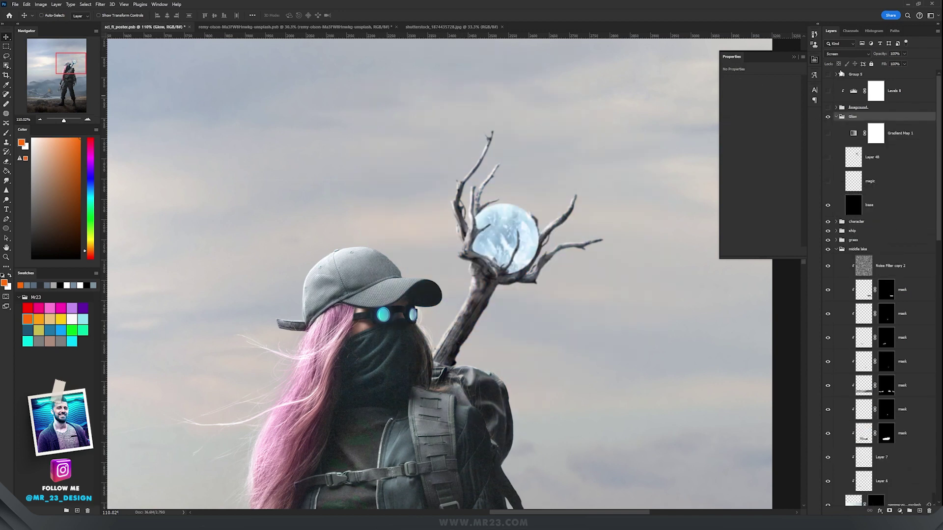
pyautogui.click(847, 53)
pyautogui.click(877, 114)
pyautogui.click(836, 117)
pyautogui.click(848, 55)
pyautogui.click(848, 54)
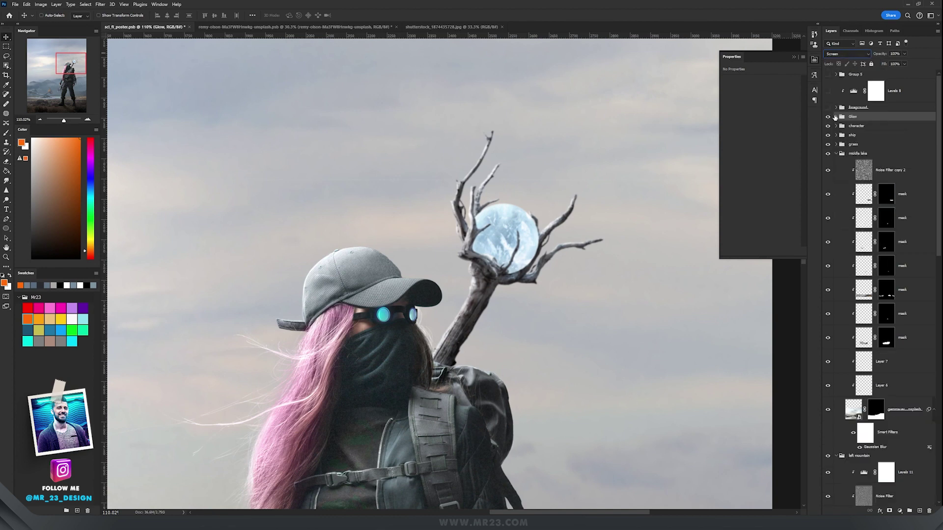
# Step: Turn on Gradient Map 1 in the Glow group and inspect its black, dark blue, bright blue and white color stops
pyautogui.click(836, 116)
pyautogui.click(844, 209)
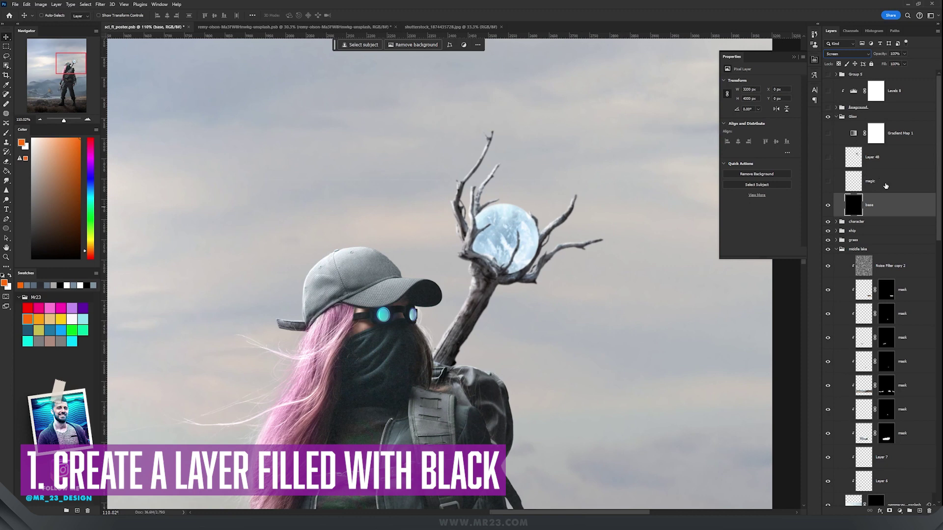
pyautogui.click(885, 185)
pyautogui.click(907, 140)
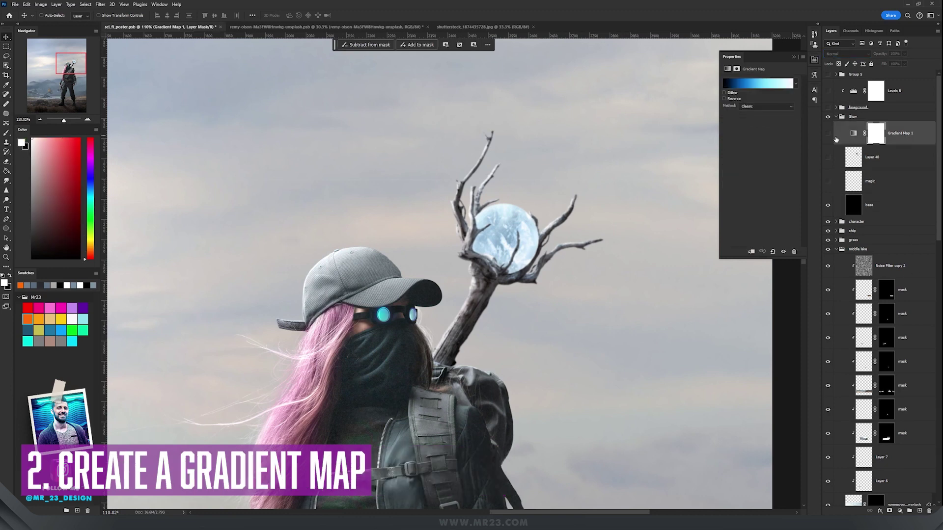
pyautogui.click(827, 133)
pyautogui.click(768, 87)
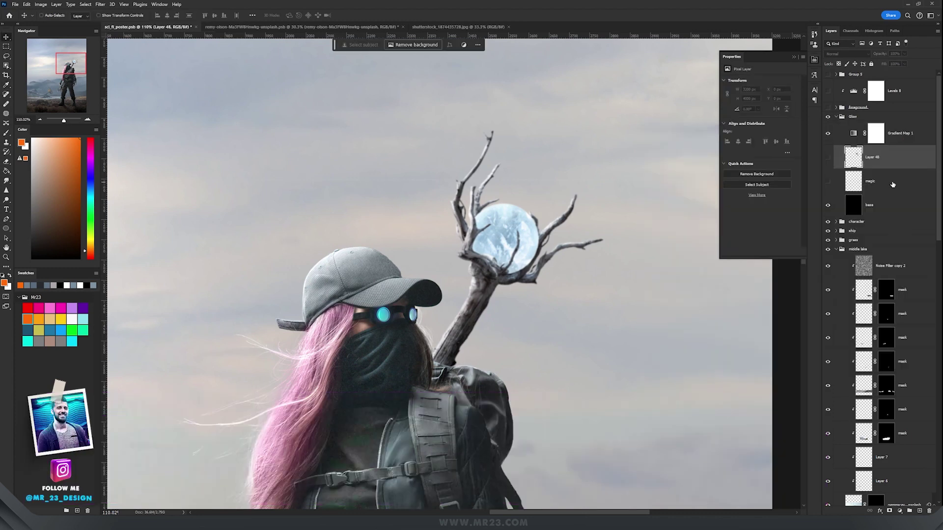
pyautogui.click(890, 184)
# Step: Add an empty layer above the base layer, dab soft white glow over the orb and undo the last two dabs
pyautogui.click(883, 205)
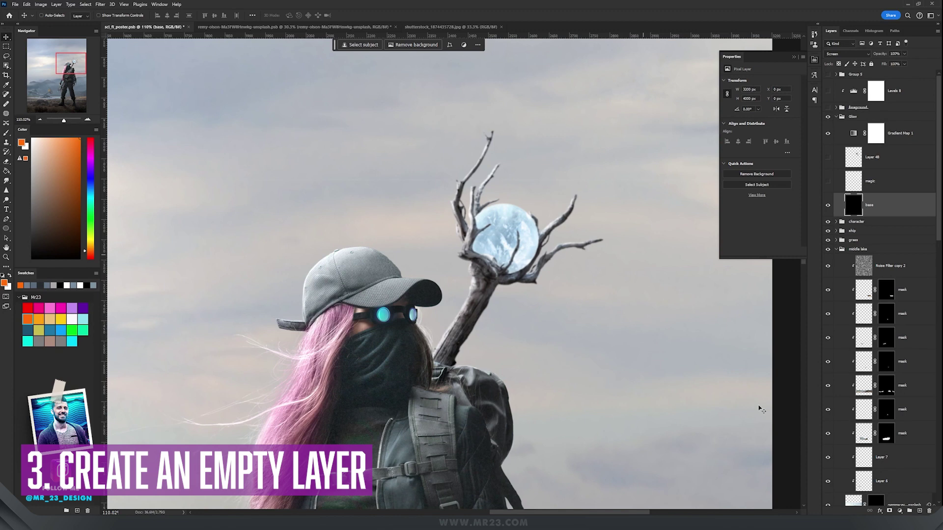
pyautogui.click(919, 510)
pyautogui.press('b')
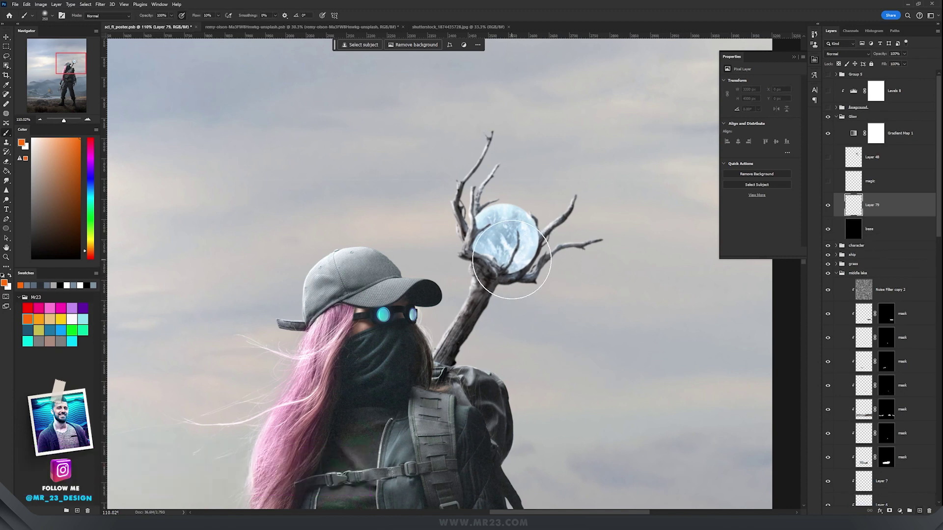
pyautogui.press('d')
pyautogui.press('x')
pyautogui.moveTo(490, 240)
pyautogui.mouseDown()
pyautogui.moveTo(555, 250)
pyautogui.moveTo(543, 244)
pyautogui.moveTo(556, 231)
pyautogui.moveTo(519, 213)
pyautogui.mouseUp()
pyautogui.click(506, 233)
pyautogui.click(507, 231)
pyautogui.click(509, 228)
pyautogui.hotkey('ctrl', 'z')
pyautogui.hotkey('ctrl', 'z')
# Step: Build up the glow around the orb with additional soft white brush dabs in a larger size
pyautogui.scroll(-5, 505, 233)
pyautogui.scroll(3, 506, 233)
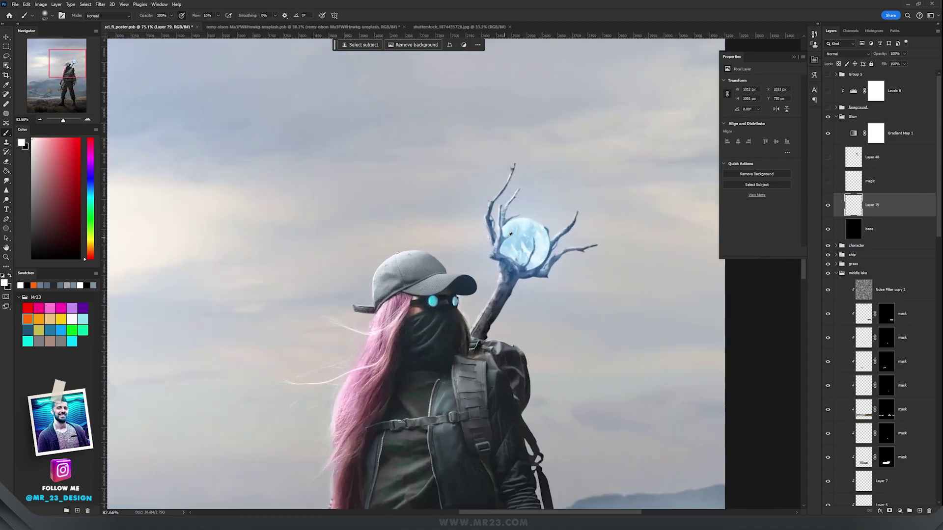
pyautogui.click(532, 242)
pyautogui.click(524, 241)
pyautogui.moveTo(526, 240)
pyautogui.mouseDown()
pyautogui.moveTo(513, 262)
pyautogui.moveTo(514, 244)
pyautogui.moveTo(637, 207)
pyautogui.moveTo(475, 272)
pyautogui.mouseUp()
pyautogui.scroll(-5, 508, 246)
pyautogui.scroll(5, 528, 248)
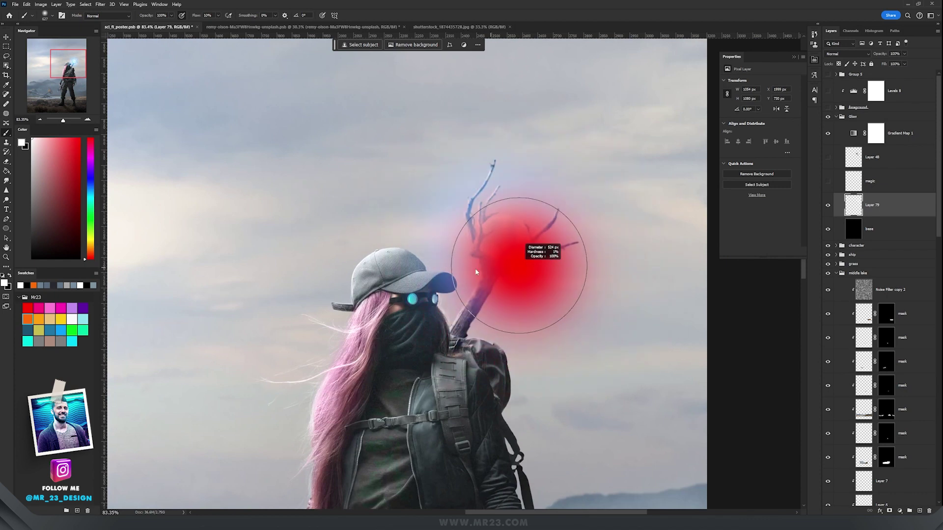
# Step: Try painting large soft glow strokes over the sky and the character's upper body, and undo them
pyautogui.click(287, 171)
pyautogui.moveTo(387, 251)
pyautogui.mouseDown()
pyautogui.moveTo(242, 193)
pyautogui.moveTo(204, 197)
pyautogui.moveTo(337, 418)
pyautogui.mouseUp()
pyautogui.moveTo(275, 148)
pyautogui.mouseDown()
pyautogui.moveTo(308, 244)
pyautogui.moveTo(355, 84)
pyautogui.mouseUp()
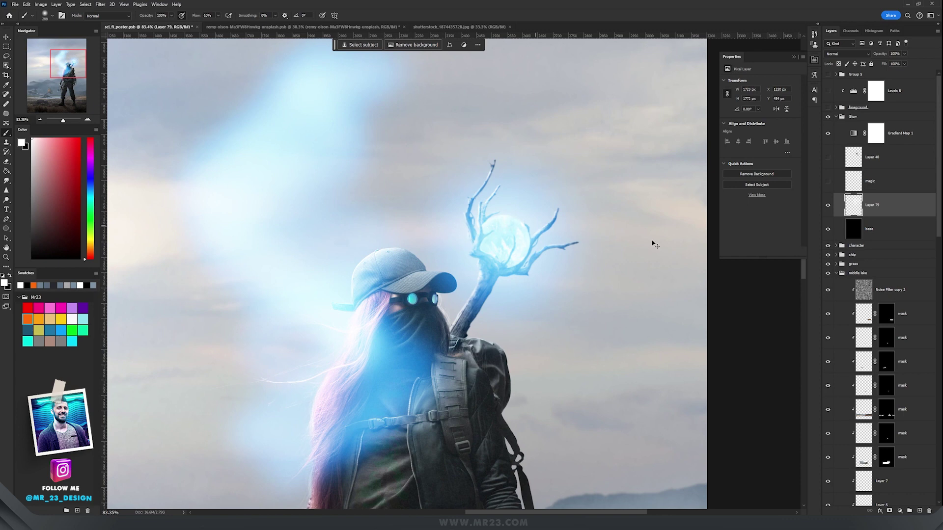
pyautogui.hotkey('ctrl', 'z')
pyautogui.hotkey('ctrl', 'z')
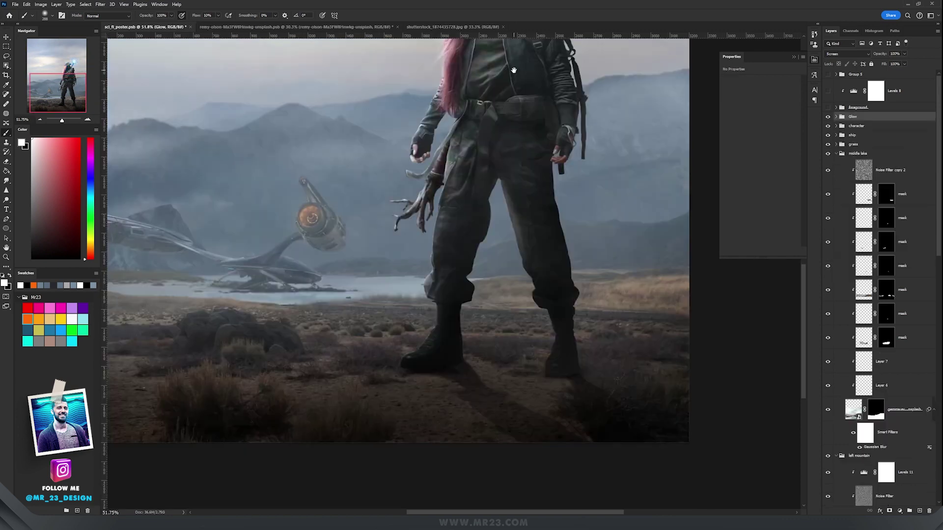
# Step: Turn on the foreground group with its branches and tall grass, and expand it to show its layers
pyautogui.moveTo(474, 261); pyautogui.dragTo(634, 310)
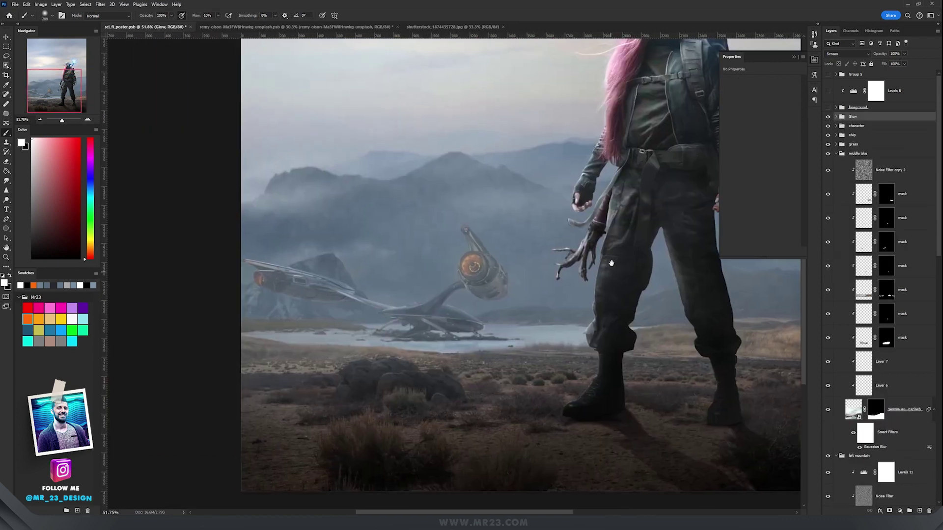
pyautogui.click(828, 108)
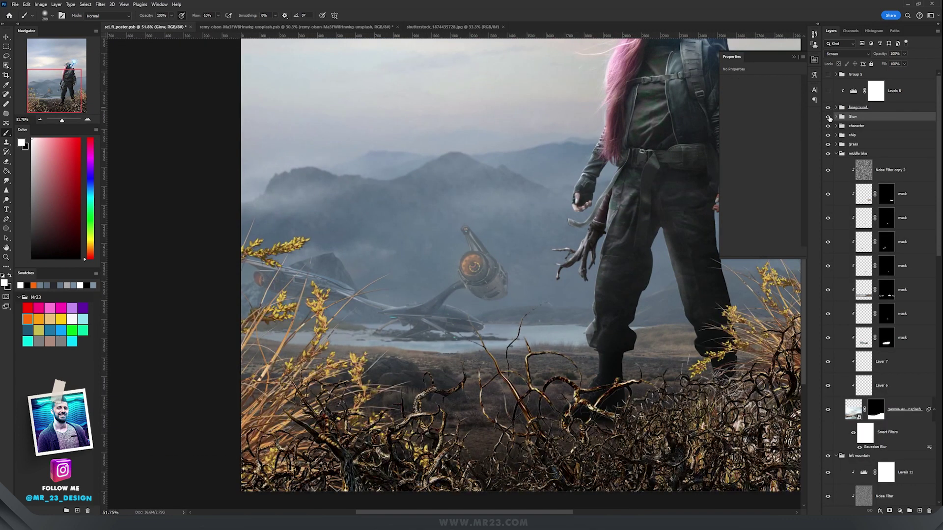
pyautogui.click(836, 107)
# Step: Try moving the branches on layer 116 up around the character's legs, and undo the move
pyautogui.click(872, 124)
pyautogui.press('v')
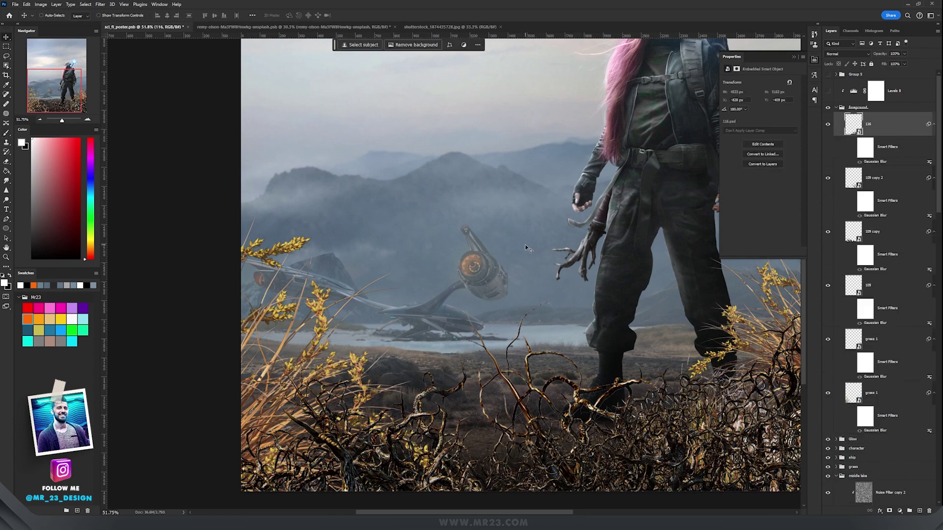
pyautogui.moveTo(658, 360); pyautogui.dragTo(620, 328)
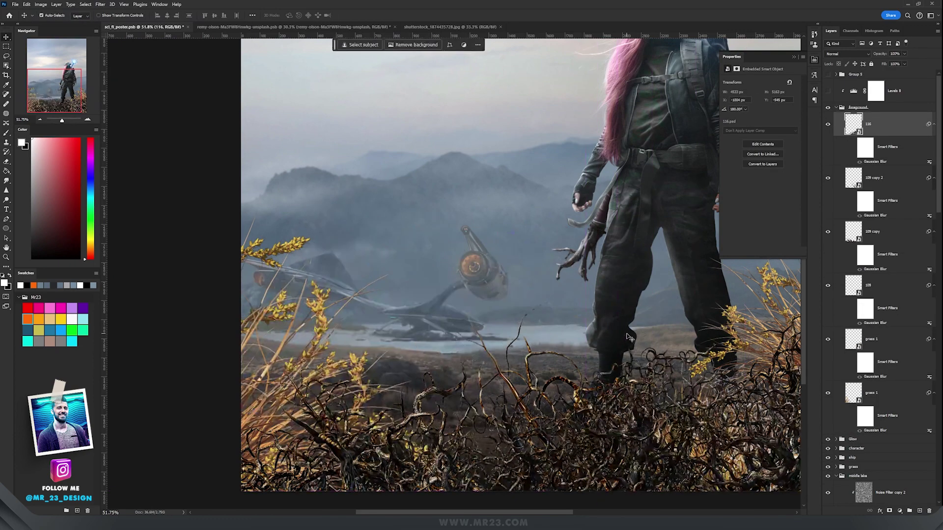
pyautogui.hotkey('ctrl', 'z')
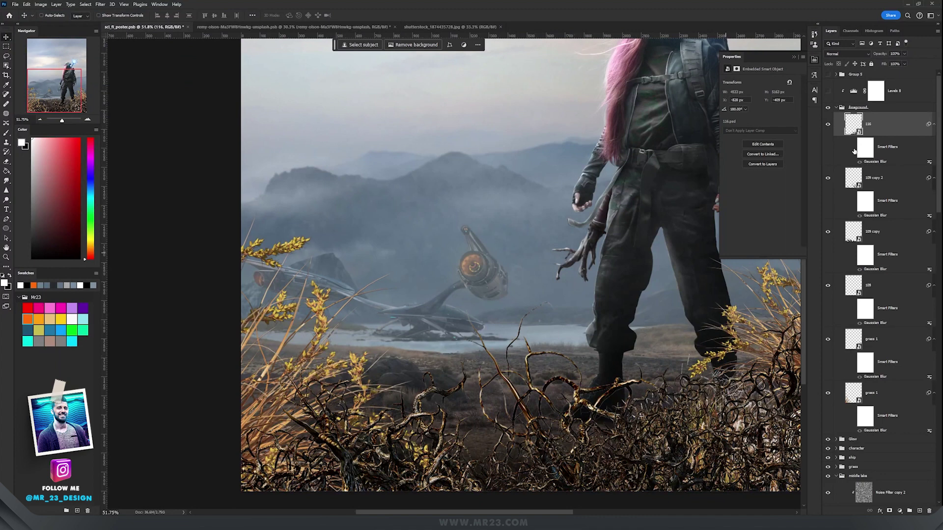
# Step: Darken the foreground group with the clipped Levels 8, adjusting its white output level, and turn on its layers' Gaussian Blur smart filters
pyautogui.click(828, 92)
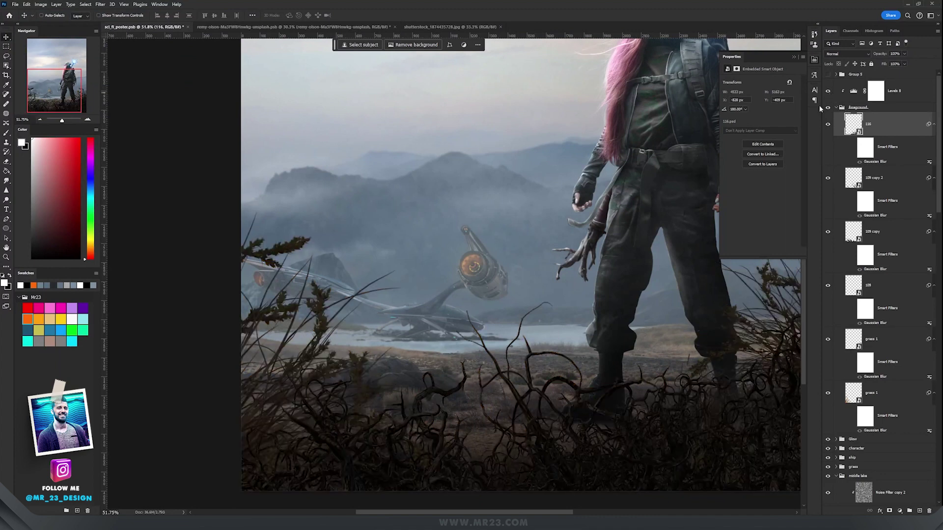
pyautogui.click(912, 97)
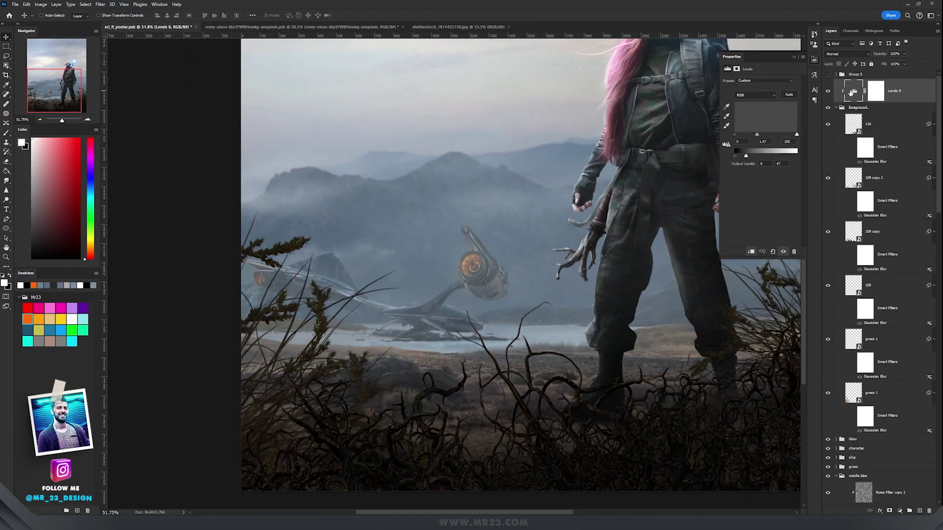
pyautogui.moveTo(747, 157)
pyautogui.mouseDown()
pyautogui.moveTo(793, 157)
pyautogui.moveTo(748, 162)
pyautogui.mouseUp()
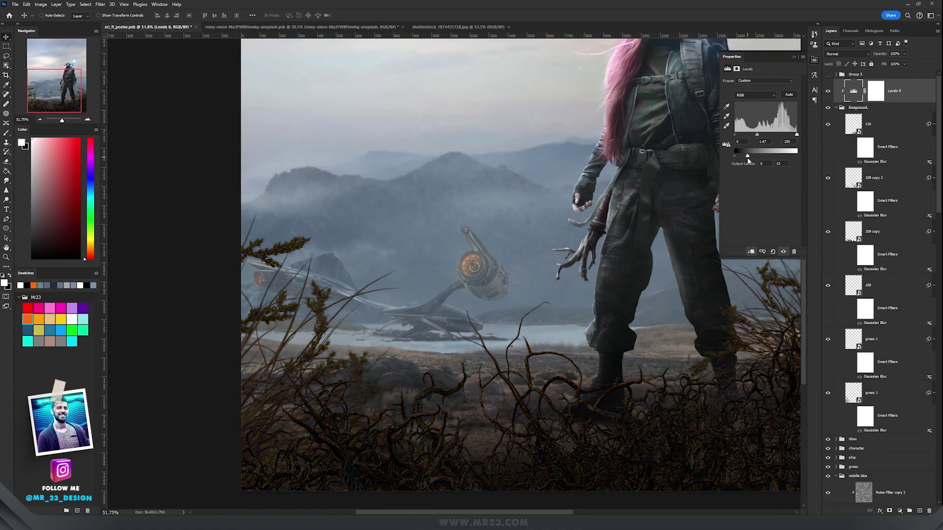
pyautogui.click(862, 164)
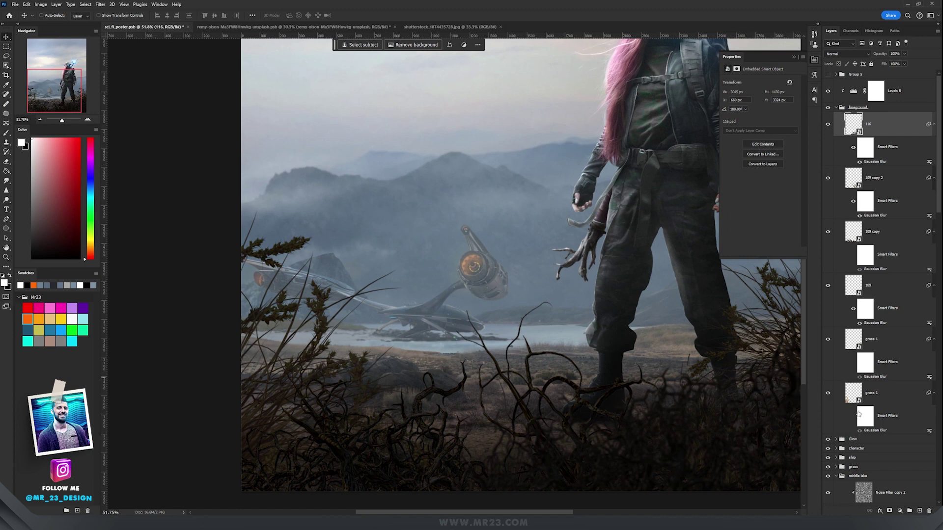
pyautogui.click(859, 377)
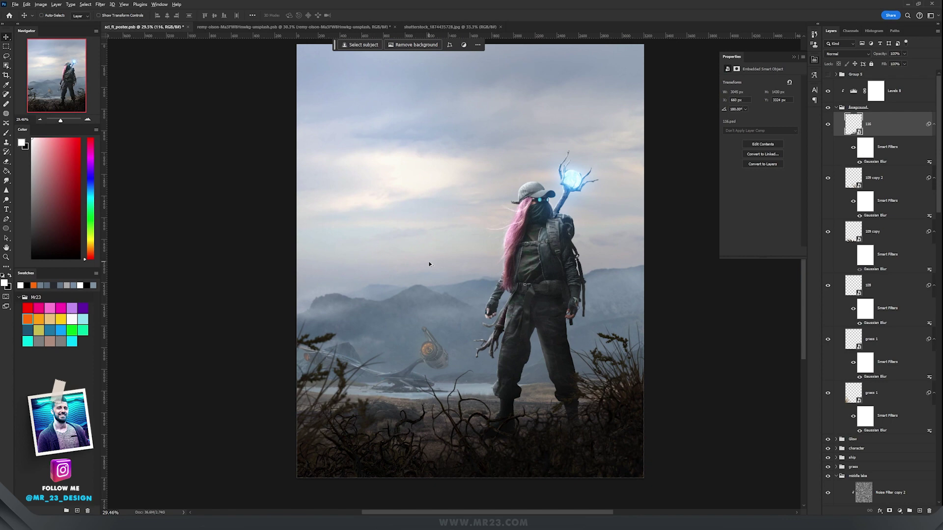
# Step: Turn on the masked gray Color Fill 1 copy 2 in the Buildings group to add the two tower silhouettes
pyautogui.scroll(3, 364, 258)
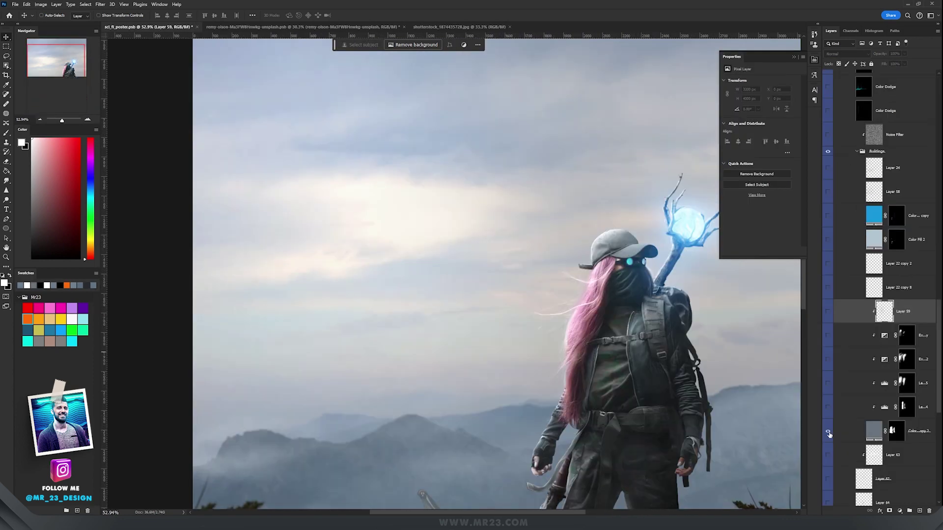
pyautogui.click(827, 431)
pyautogui.click(911, 437)
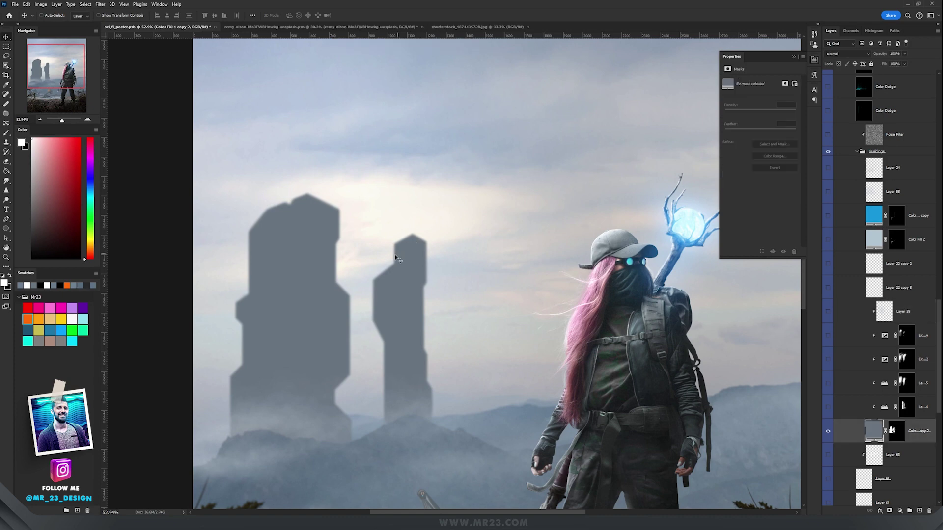
# Step: Add a solid color fill layer above Layer 59 in the misty mountain gray-blue #6d7e8f and invert its mask to black
pyautogui.click(902, 311)
pyautogui.moveTo(537, 293); pyautogui.dragTo(473, 280)
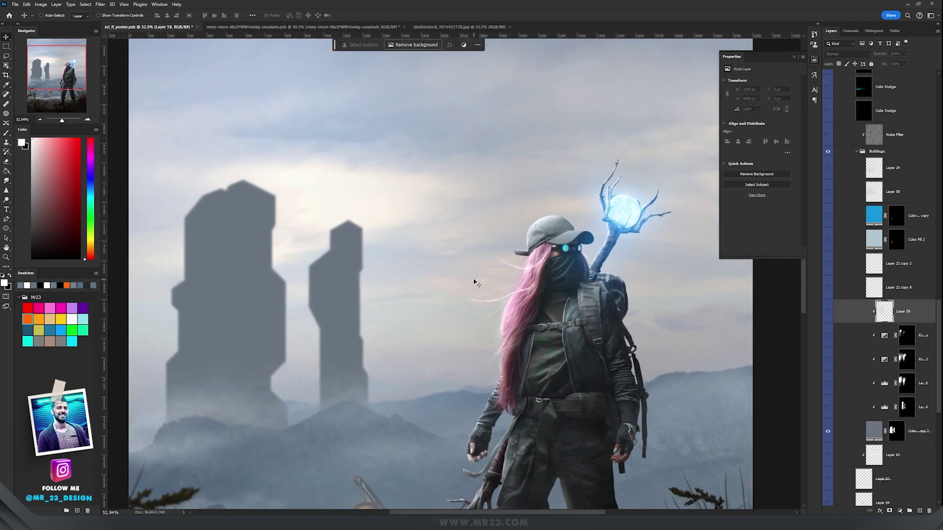
pyautogui.click(900, 511)
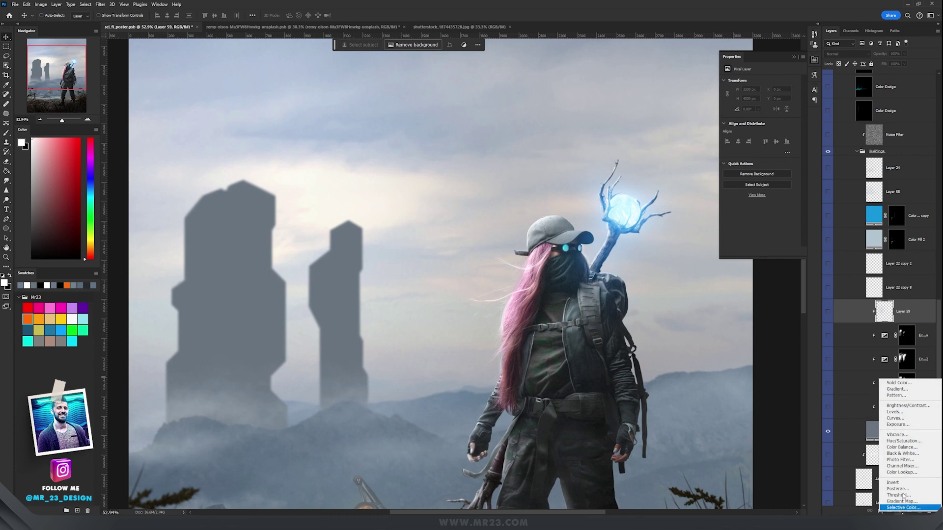
pyautogui.click(898, 381)
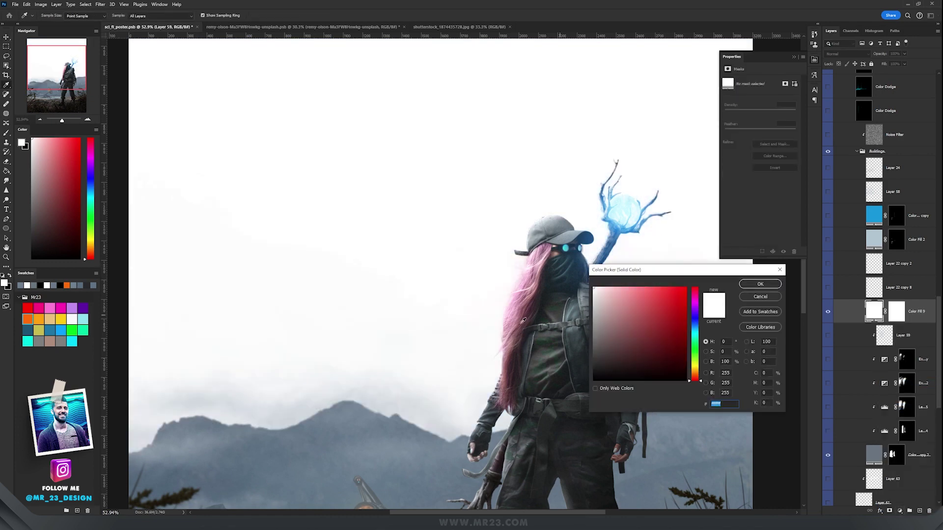
pyautogui.click(388, 430)
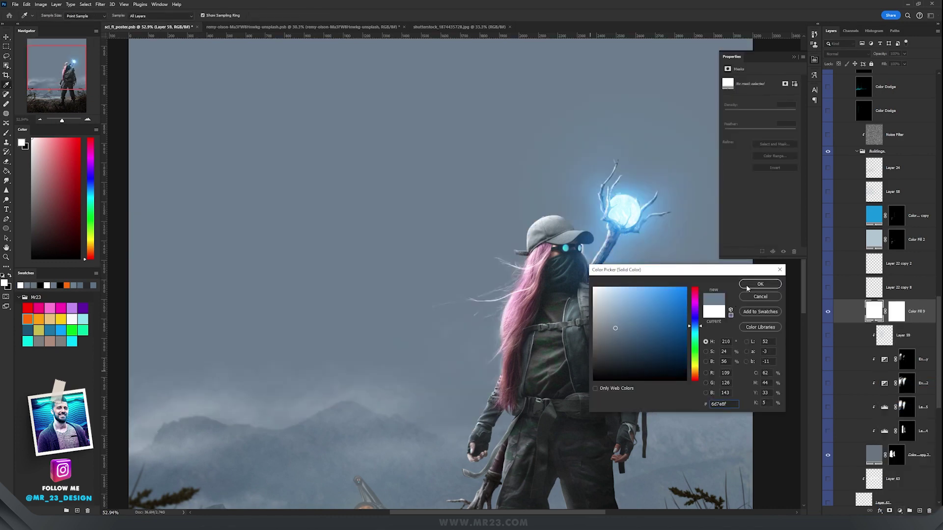
pyautogui.click(759, 285)
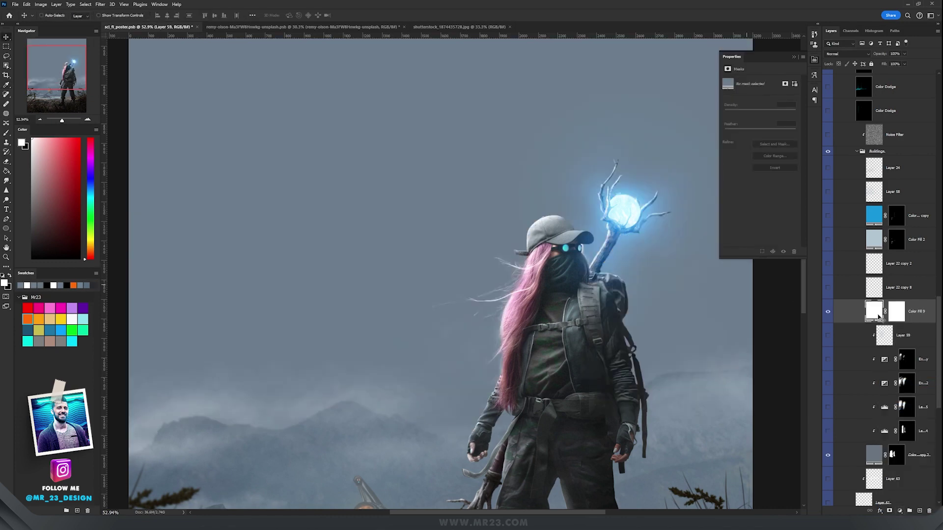
pyautogui.click(781, 166)
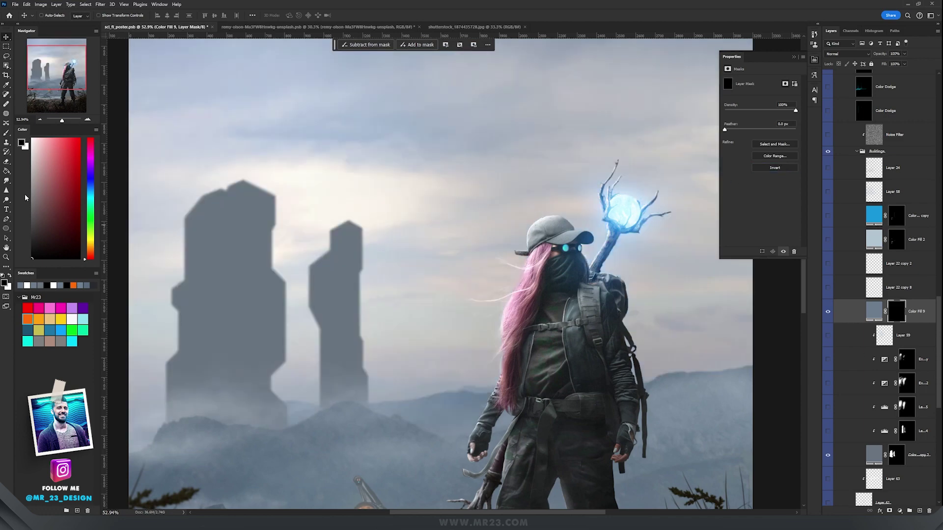
# Step: Outline an angular third tower between the two towers and the character with the Polygonal Lasso, and fill it white on the mask
pyautogui.click(6, 56)
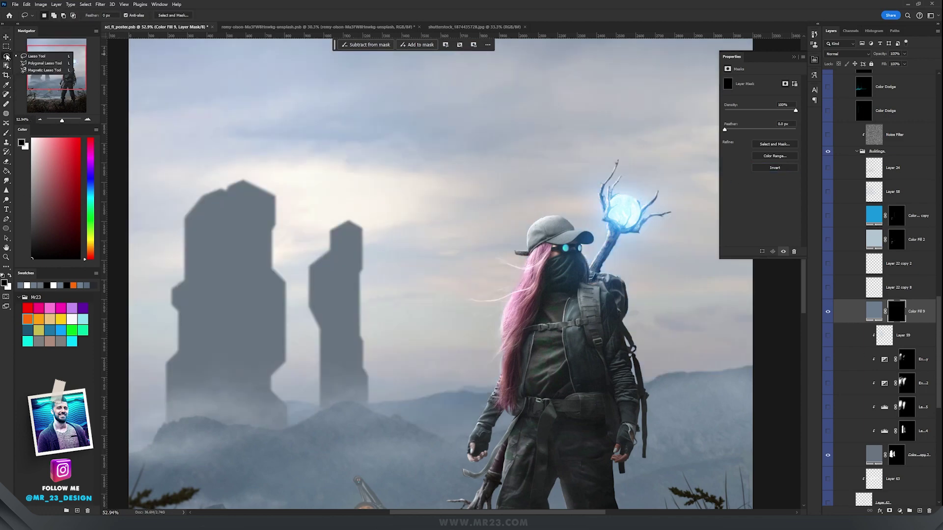
pyautogui.click(36, 64)
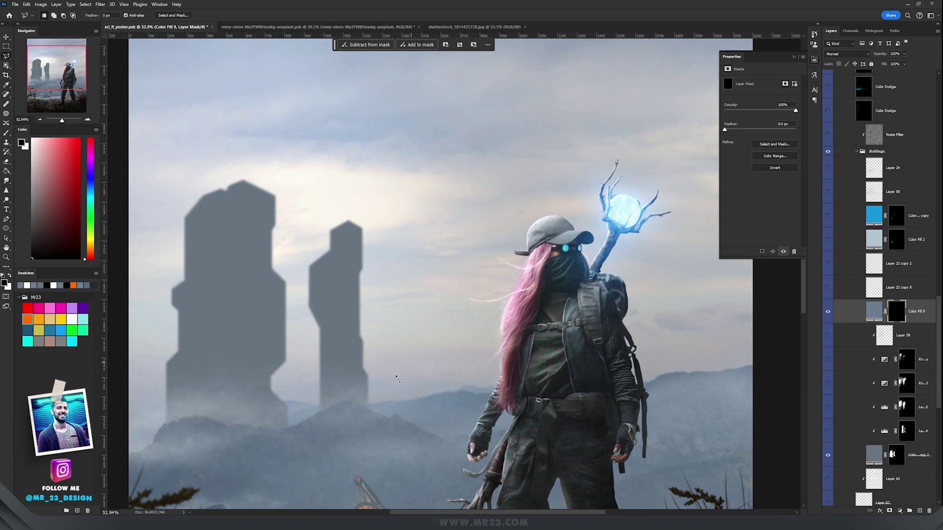
pyautogui.click(413, 422)
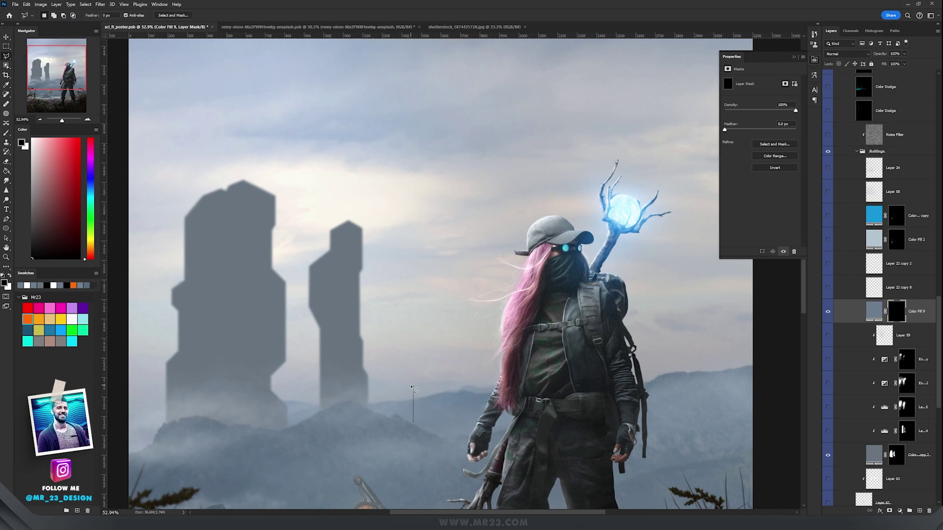
pyautogui.click(425, 373)
pyautogui.click(426, 338)
pyautogui.click(413, 327)
pyautogui.click(413, 312)
pyautogui.click(431, 295)
pyautogui.click(431, 246)
pyautogui.click(449, 228)
pyautogui.click(468, 228)
pyautogui.click(478, 217)
pyautogui.click(503, 245)
pyautogui.click(479, 300)
pyautogui.click(478, 385)
pyautogui.click(491, 398)
pyautogui.click(491, 451)
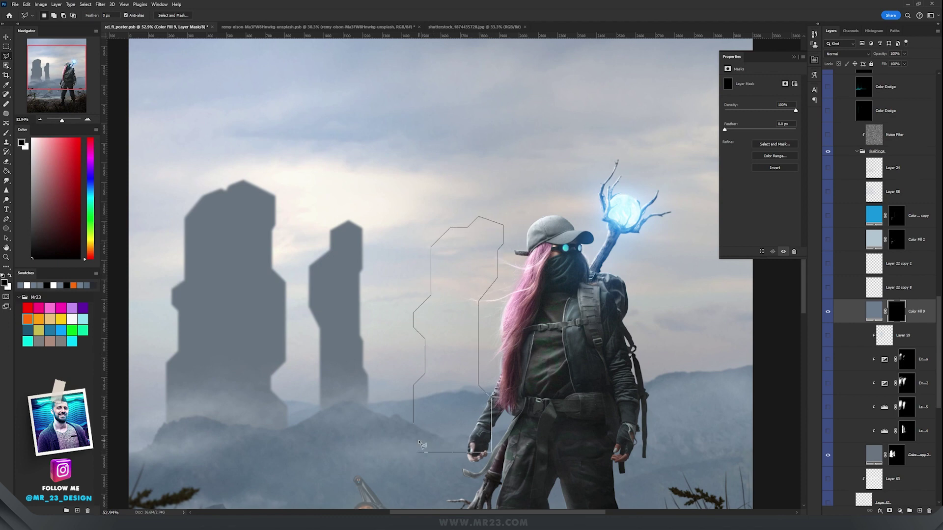
pyautogui.click(419, 443)
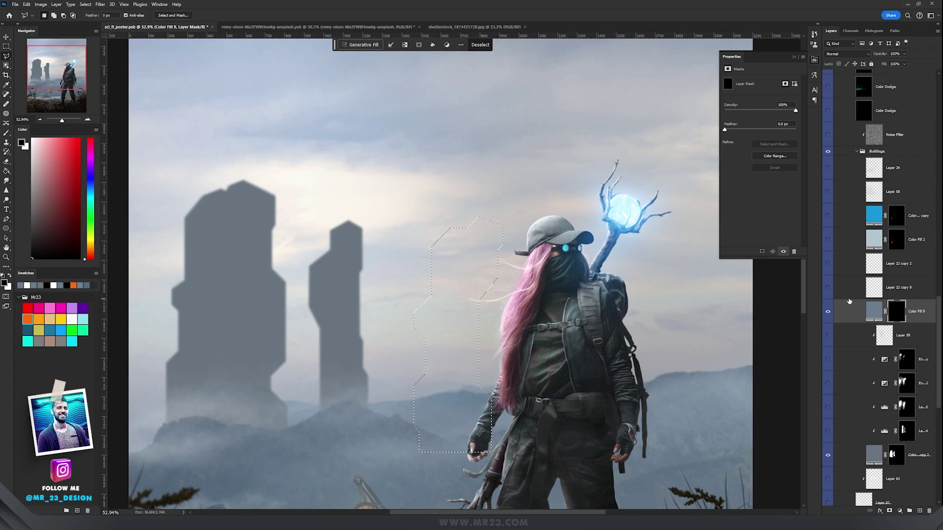
pyautogui.hotkey('ctrl', 'BackSpace')
pyautogui.hotkey('ctrl', 'd')
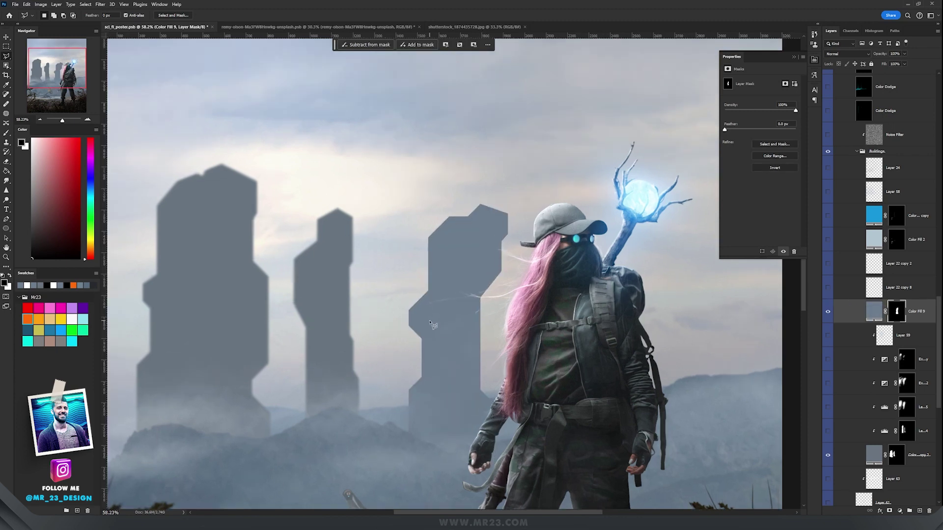
# Step: Feather the third tower's mask to 4.1 px so its edges match the softness of the other towers
pyautogui.scroll(5, 432, 319)
pyautogui.press('v')
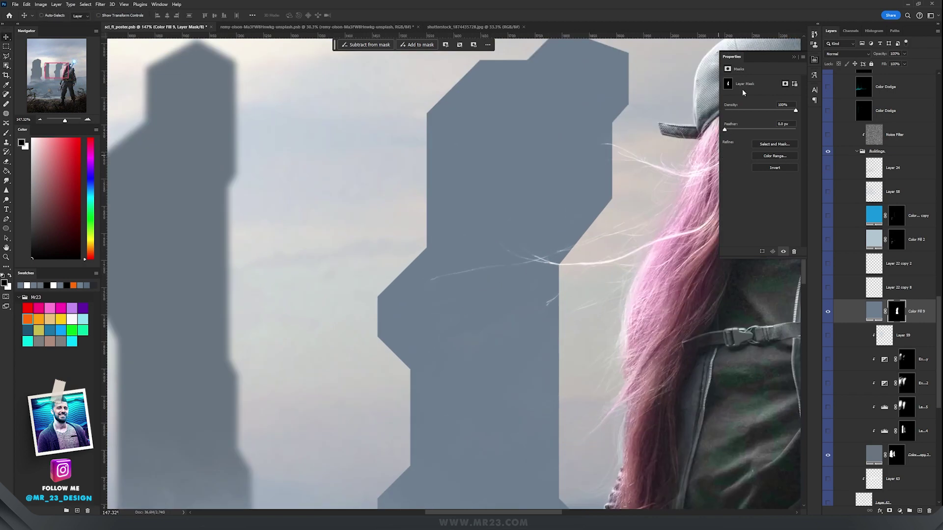
pyautogui.moveTo(726, 132); pyautogui.dragTo(740, 131)
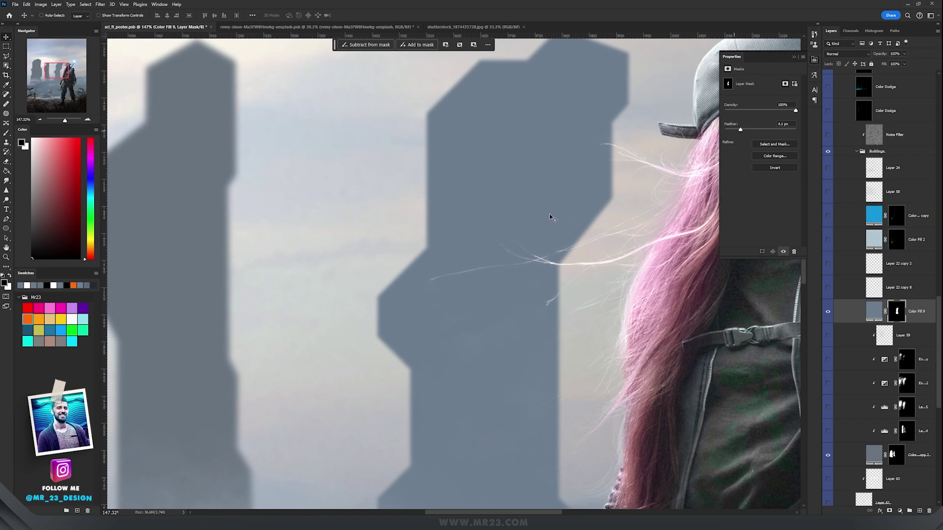
# Step: Turn on the clipped, masked Levels 4 to darken the right-hand faces of the two original towers
pyautogui.scroll(-8, 493, 254)
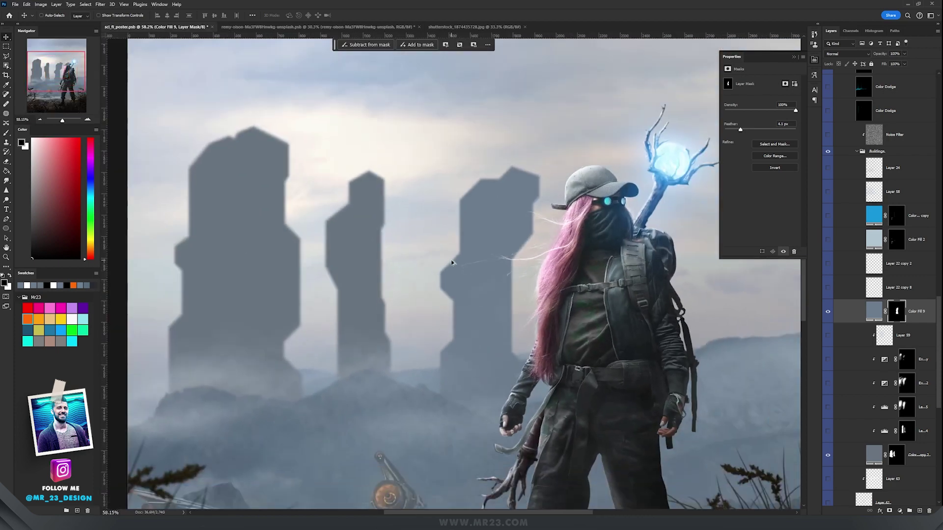
pyautogui.click(827, 431)
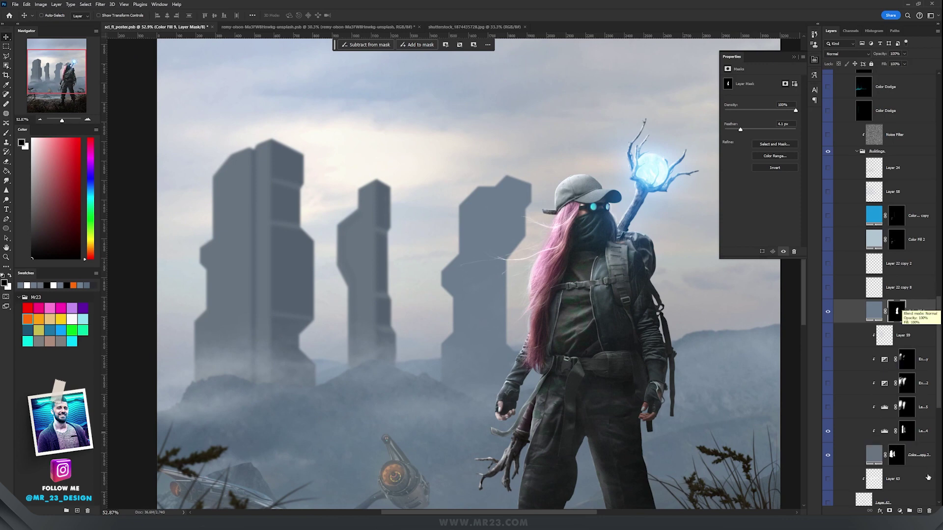
# Step: Add a Levels adjustment clipped to the third tower's fill layer and set its midtones to 0.80
pyautogui.click(905, 511)
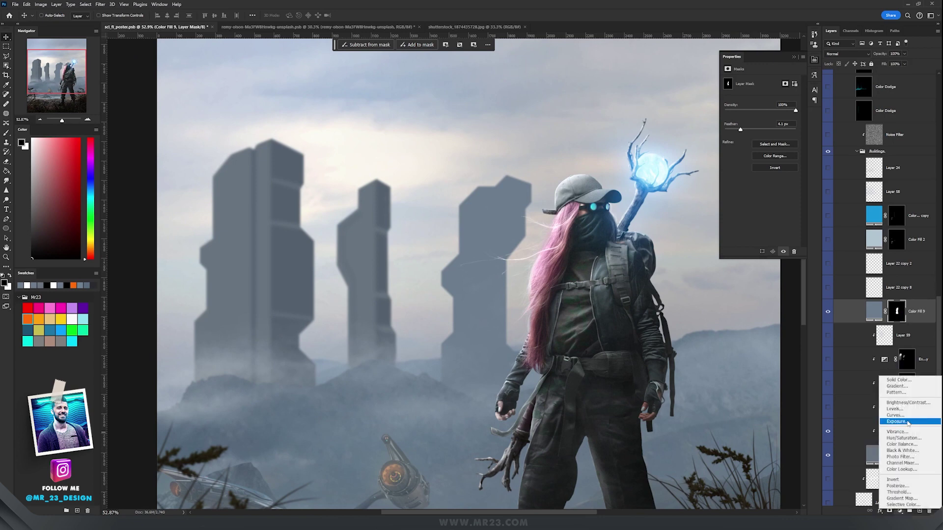
pyautogui.click(908, 411)
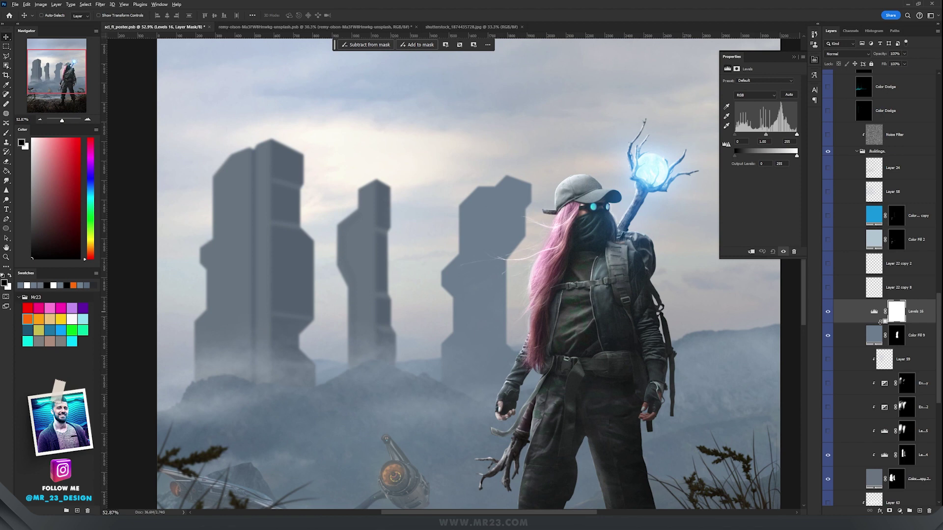
pyautogui.keyDown('alt'); pyautogui.click(880, 321); pyautogui.keyUp('alt')
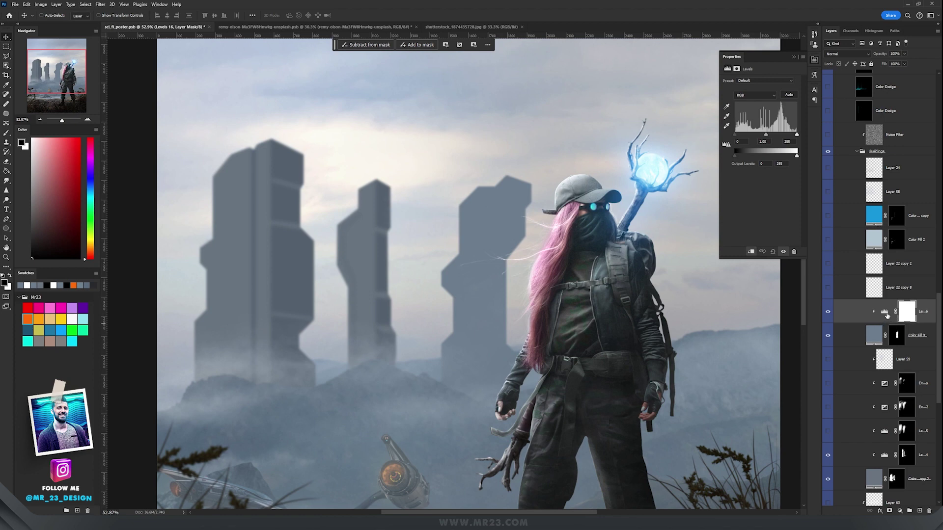
pyautogui.click(885, 313)
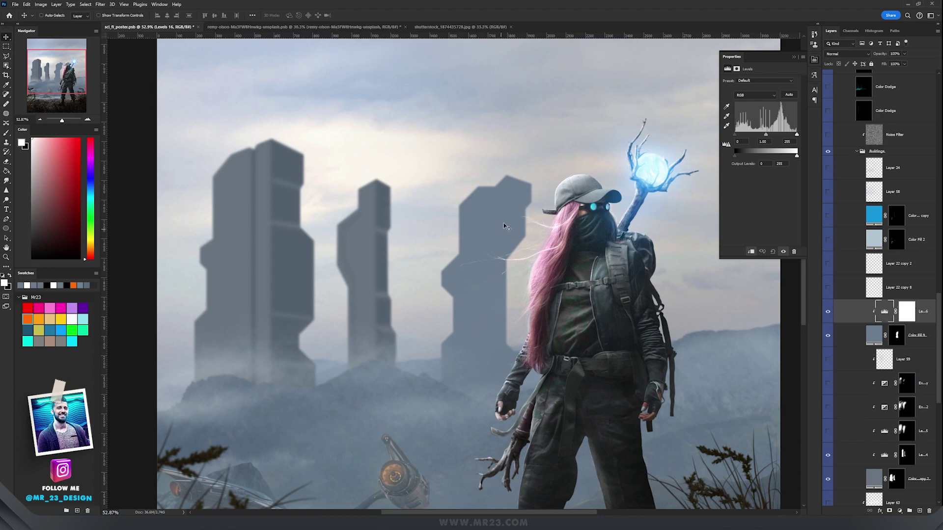
pyautogui.moveTo(766, 135); pyautogui.dragTo(768, 135)
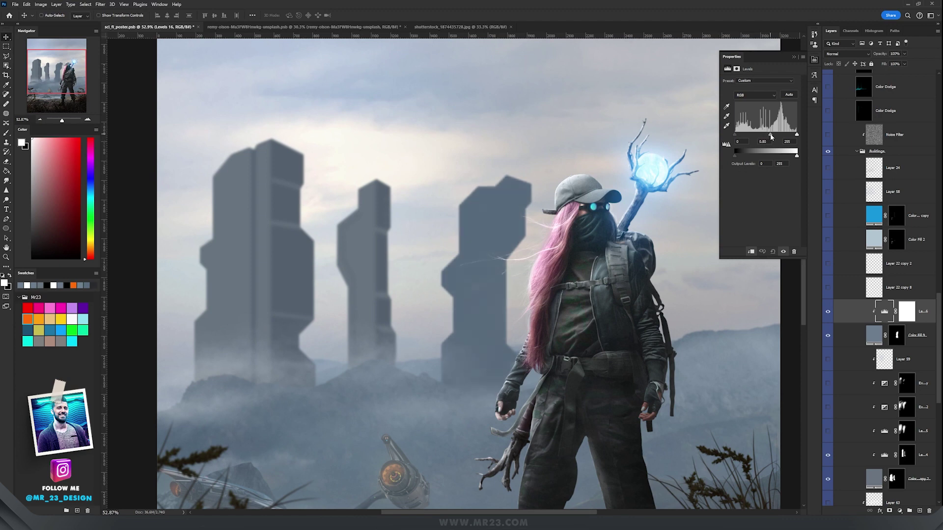
# Step: Limit the clipped Levels to a small polygonal facet at the third tower's top using its inverted mask, and feather the mask
pyautogui.click(907, 312)
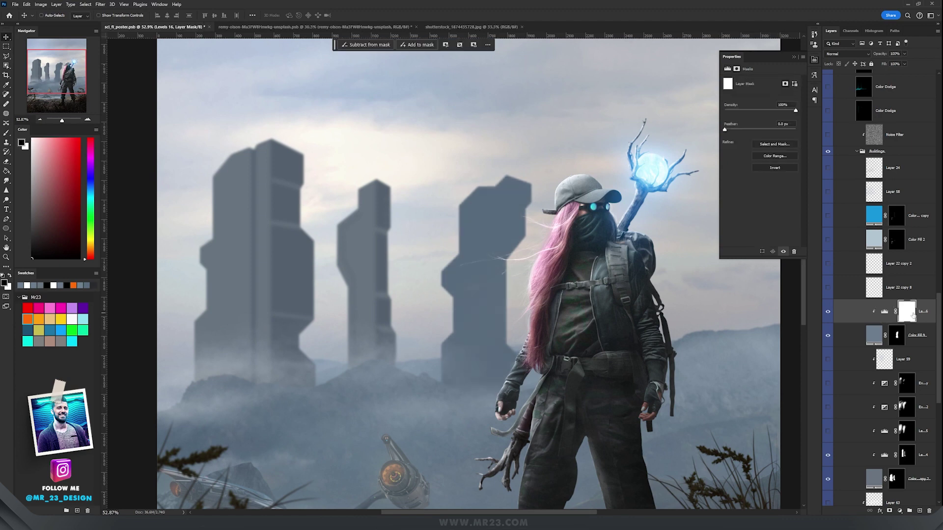
pyautogui.click(785, 167)
pyautogui.press('l')
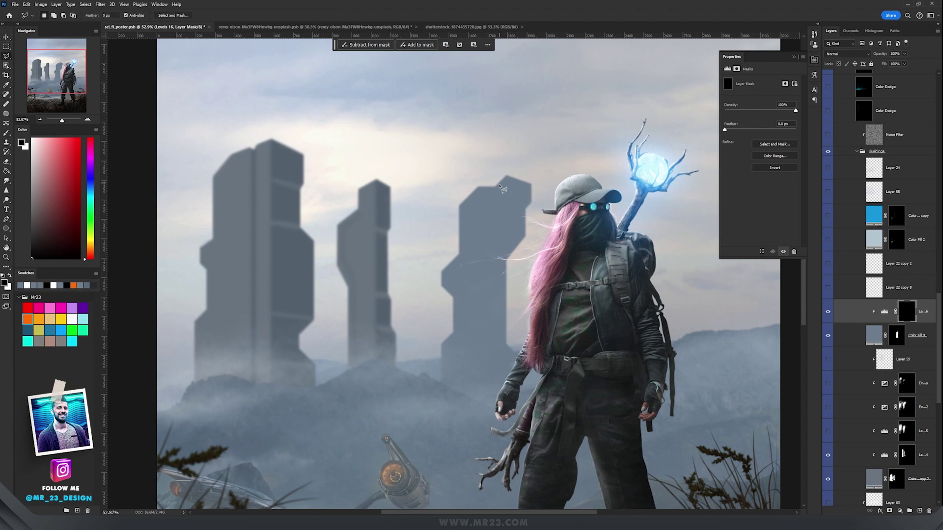
pyautogui.scroll(2, 499, 185)
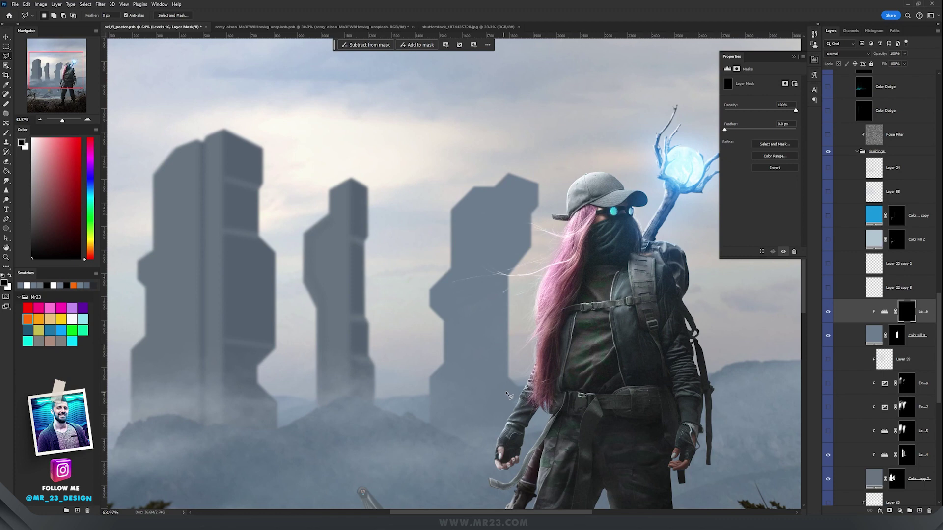
pyautogui.click(509, 176)
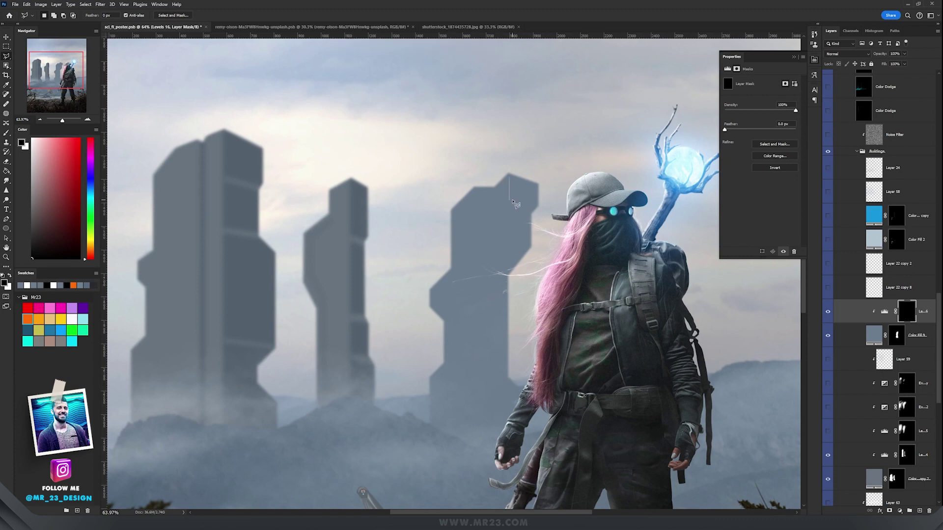
pyautogui.click(509, 200)
pyautogui.click(534, 186)
pyautogui.click(508, 177)
pyautogui.hotkey('ctrl', 'BackSpace')
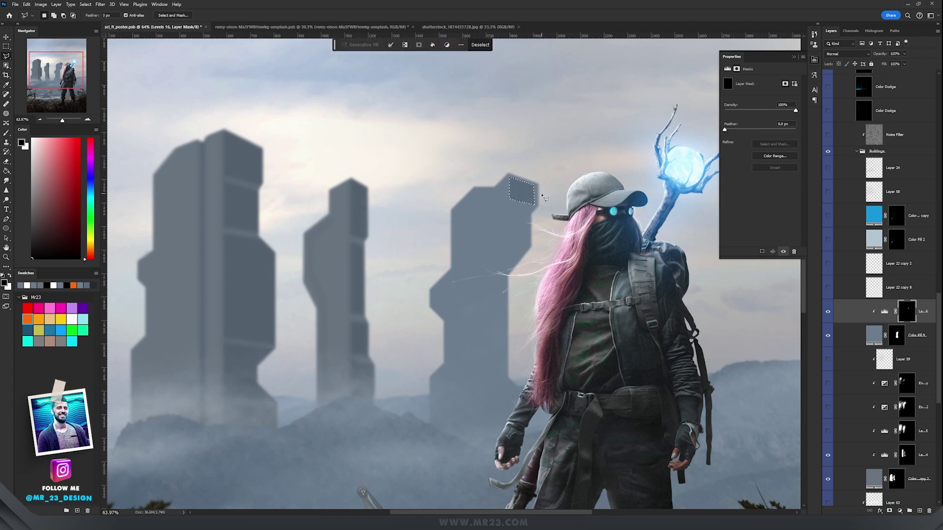
pyautogui.hotkey('ctrl', 'd')
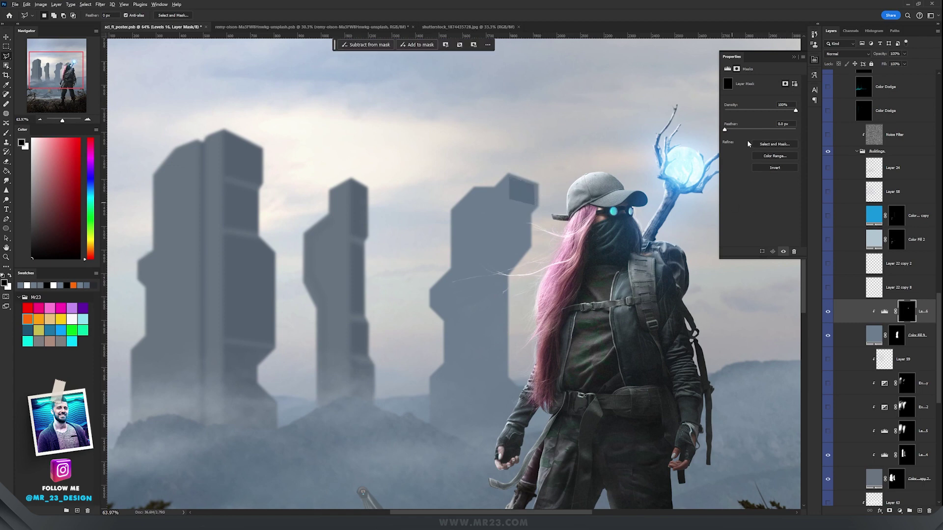
pyautogui.moveTo(724, 129); pyautogui.dragTo(745, 130)
# Step: Turn on the clipped, masked Levels 5 over the two original towers and open its settings
pyautogui.scroll(-2, 545, 216)
pyautogui.scroll(2, 489, 207)
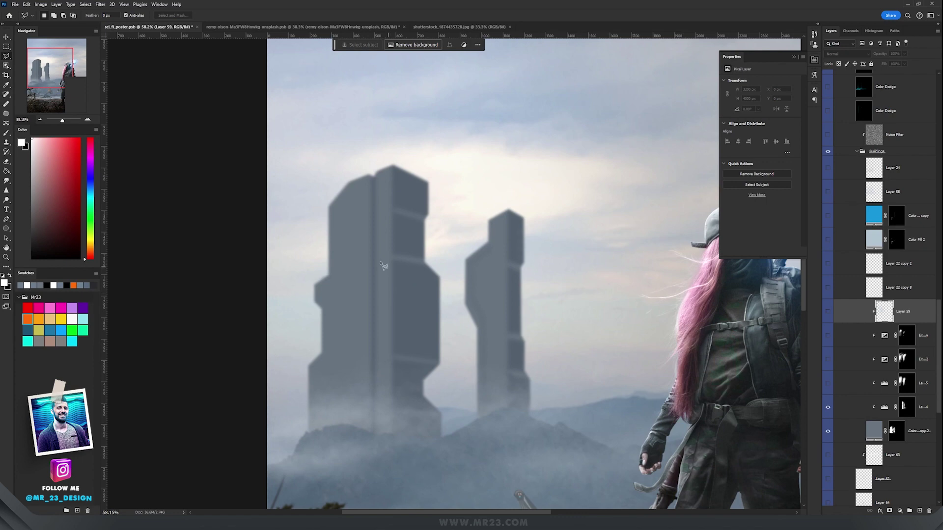
pyautogui.scroll(4, 350, 223)
pyautogui.press('v')
pyautogui.scroll(-3, 528, 257)
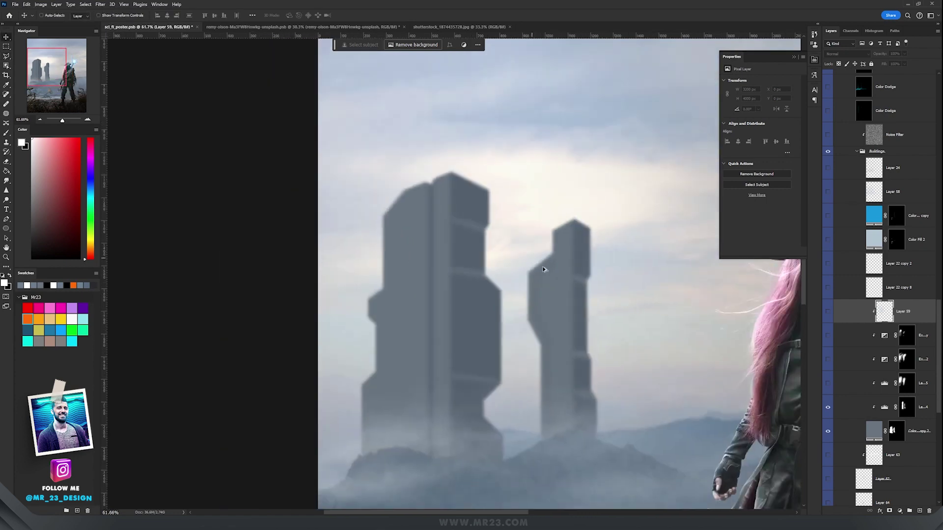
pyautogui.click(829, 382)
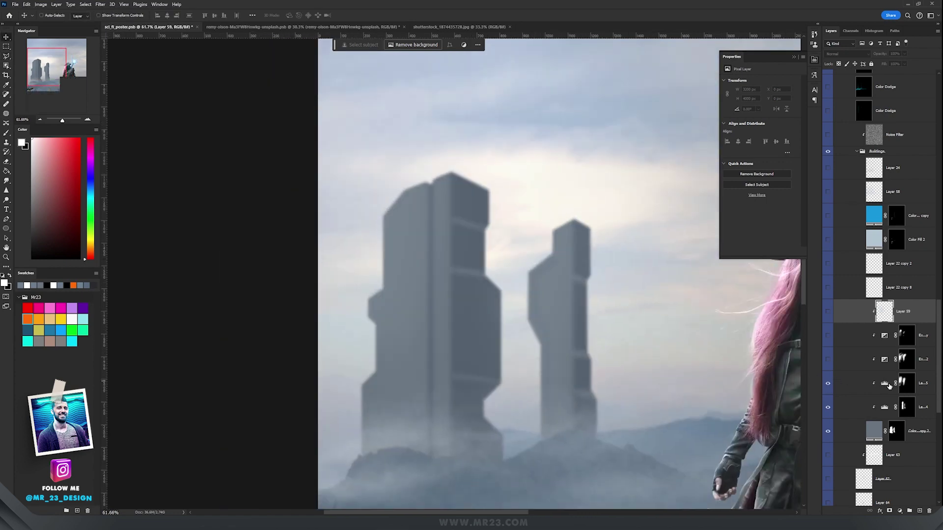
pyautogui.click(889, 386)
# Step: Turn on the clipped Exposure 2 and the Exposure copy above it to brighten the towers' light-facing sides
pyautogui.click(828, 359)
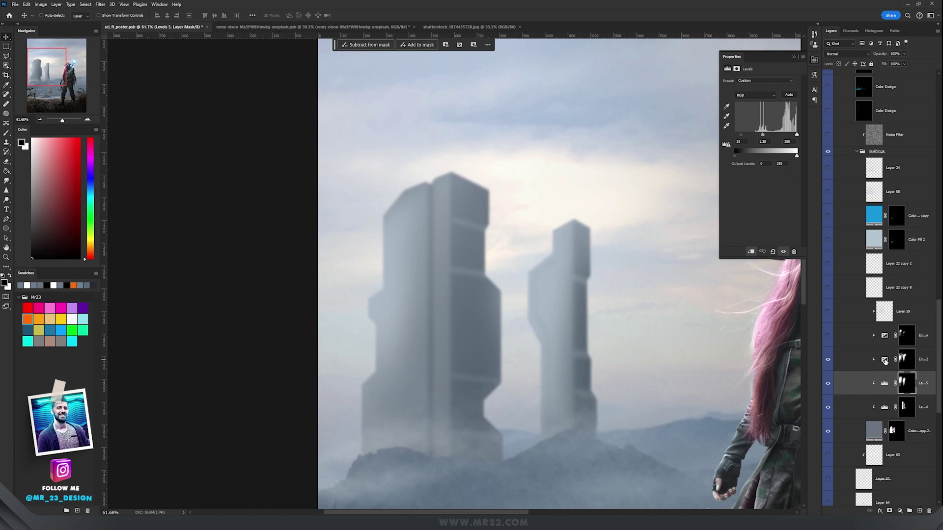
pyautogui.click(884, 360)
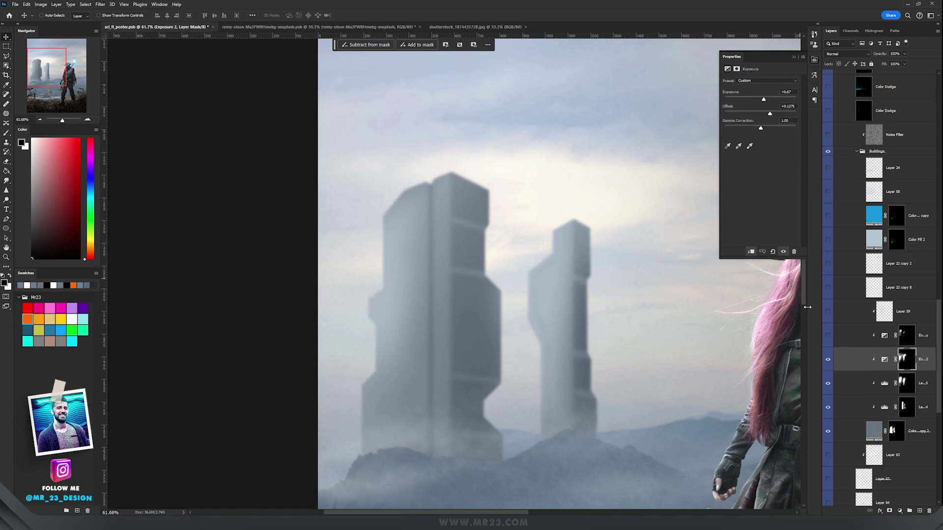
pyautogui.click(827, 338)
pyautogui.scroll(-5, 490, 172)
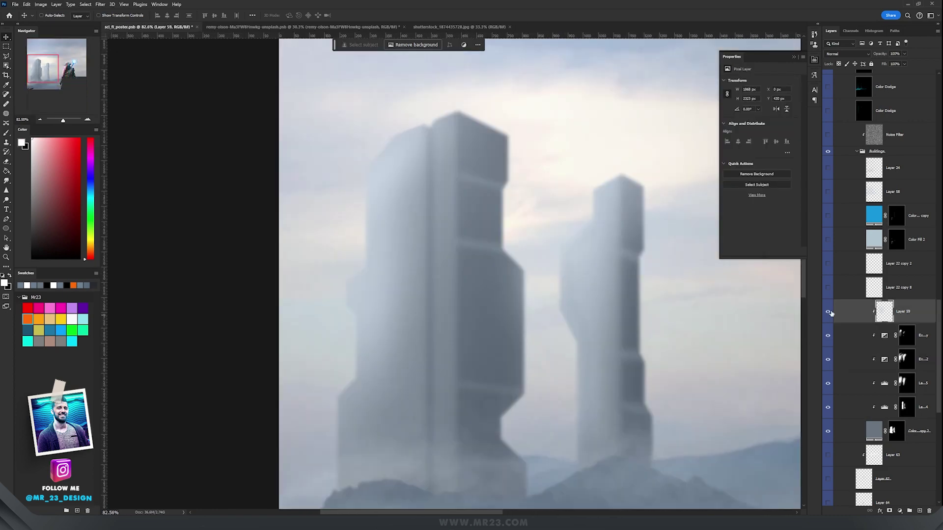
# Step: Turn on the clipped Layer 59 and Layer 22 copy 2 to add soft haze over the two towers
pyautogui.click(827, 311)
pyautogui.scroll(-3, 565, 308)
pyautogui.scroll(2, 591, 305)
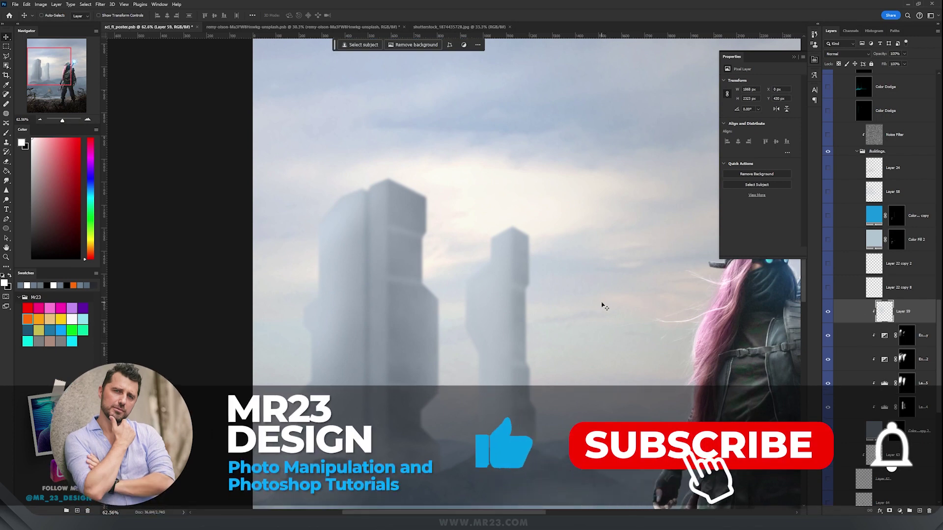
pyautogui.moveTo(523, 263); pyautogui.dragTo(543, 298)
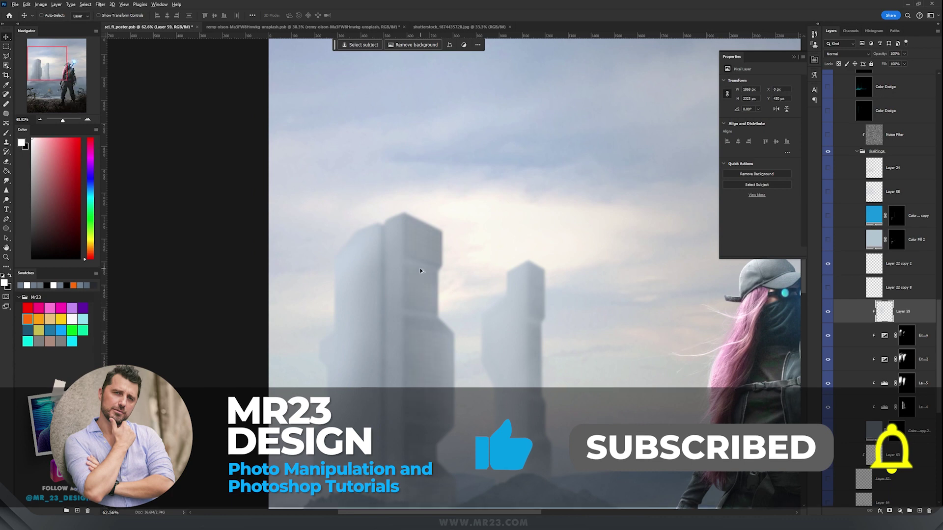
# Step: Turn on Layer 22 copy 8 and Color Fill 2 to add haze and lit windows to the two towers
pyautogui.scroll(7, 420, 269)
pyautogui.scroll(-1, 445, 227)
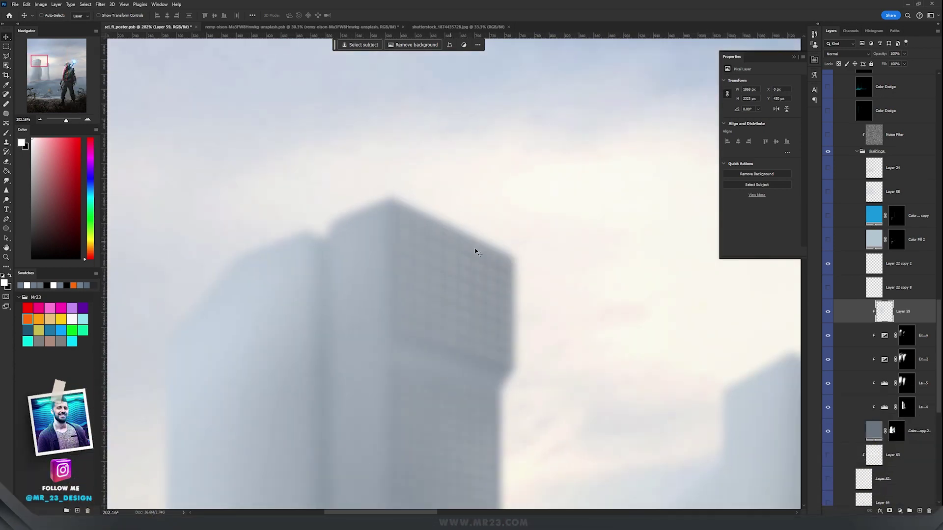
pyautogui.scroll(-1, 494, 225)
pyautogui.scroll(-1, 494, 254)
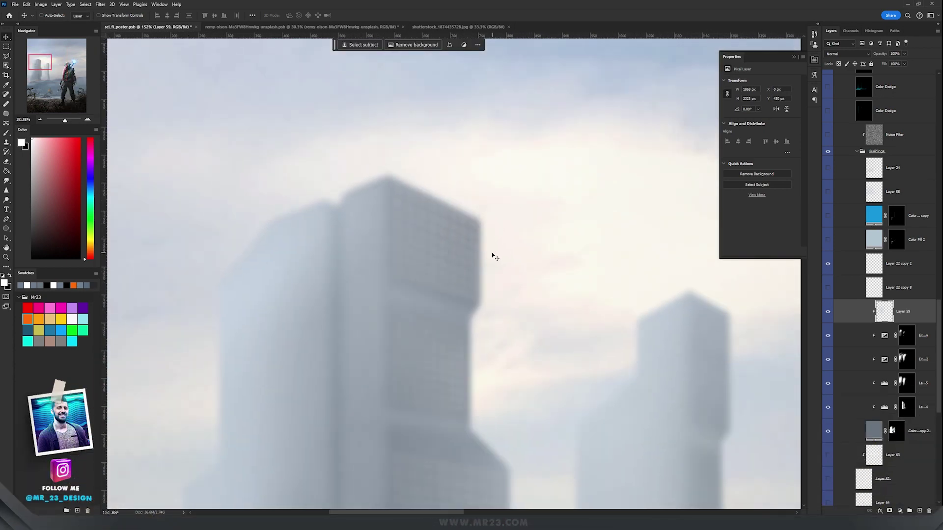
pyautogui.scroll(-1, 480, 274)
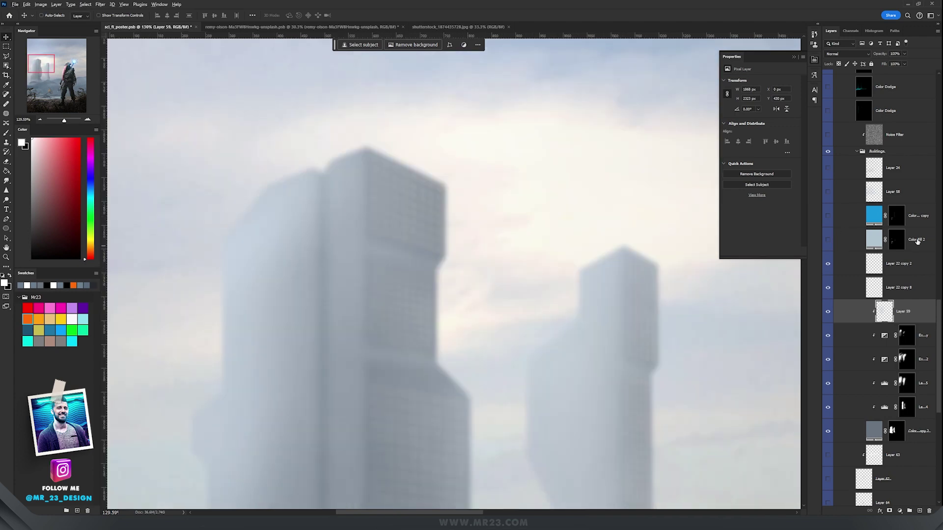
pyautogui.click(883, 244)
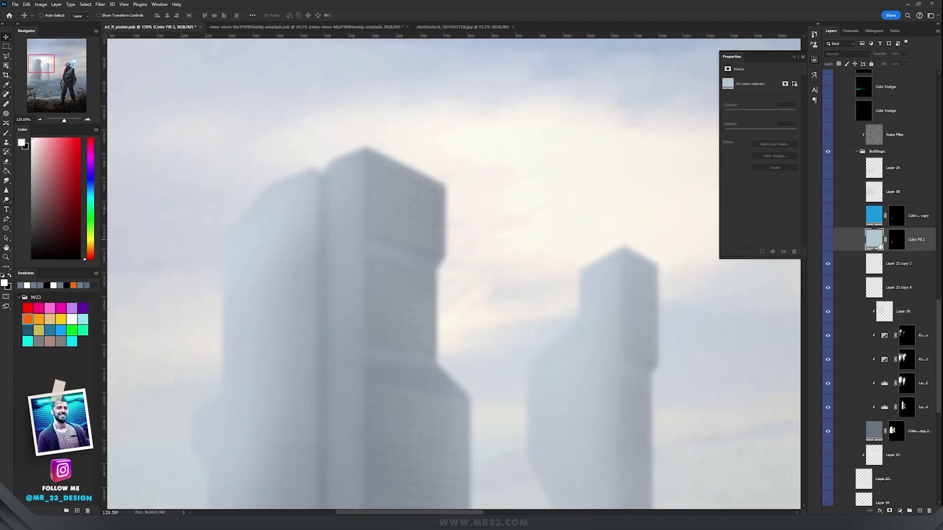
pyautogui.click(827, 240)
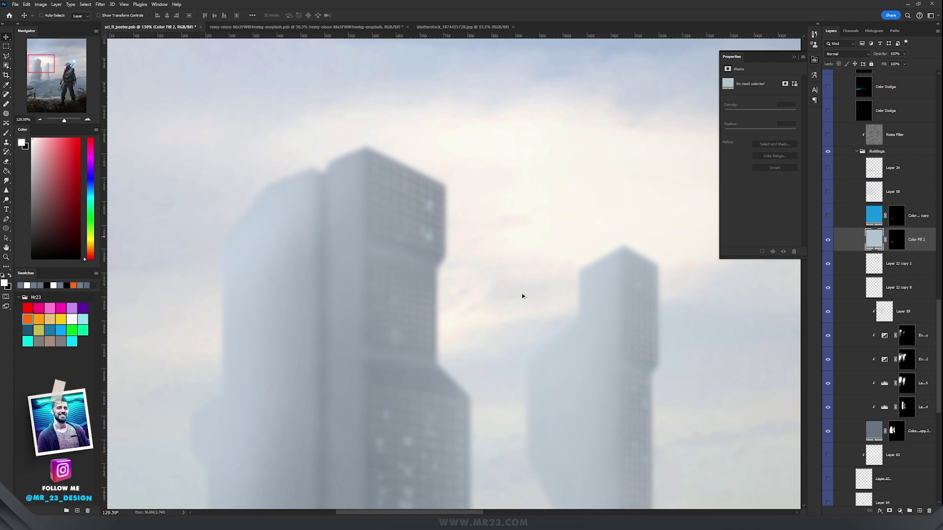
pyautogui.scroll(-4, 523, 297)
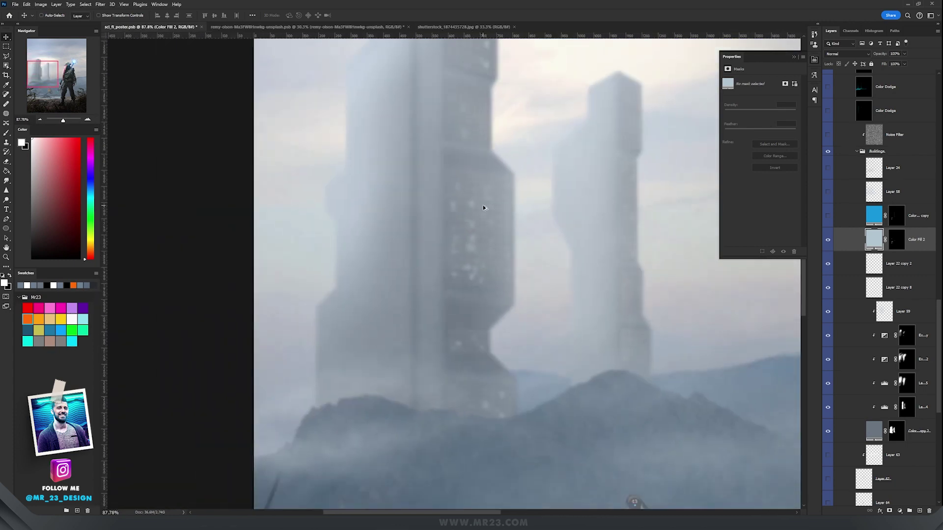
# Step: Turn on the blue copy of Color Fill 2 for the window glow, and review its Color Dodge blend mode and fill color
pyautogui.scroll(3, 476, 206)
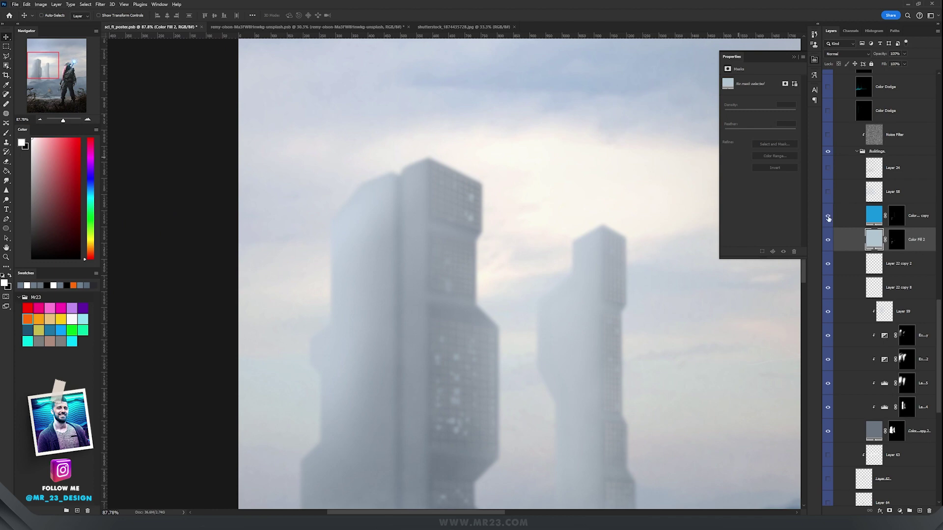
pyautogui.click(890, 218)
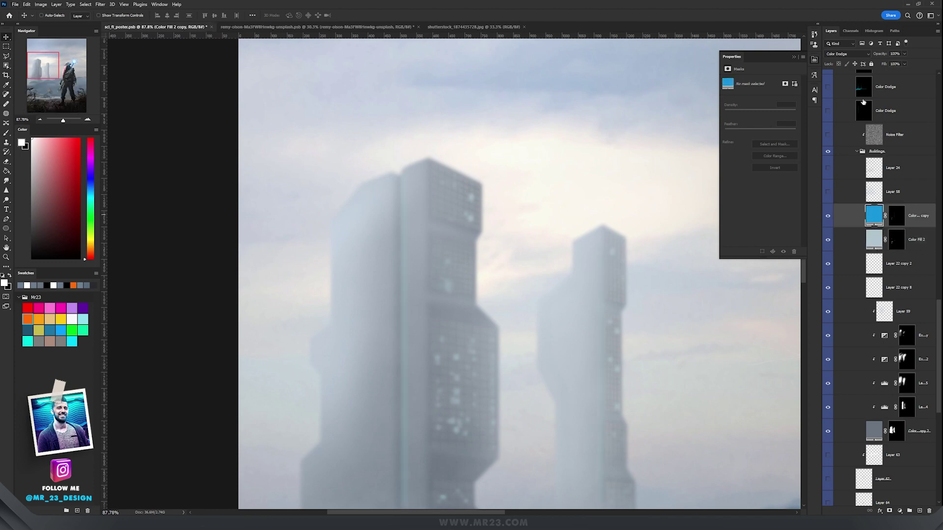
pyautogui.click(848, 54)
pyautogui.click(848, 54)
pyautogui.doubleClick(877, 216)
pyautogui.press('Escape')
# Step: Turn on Layer 58 and Layer 24 at the top of the Buildings group to add more haze over the towers
pyautogui.scroll(-3, 525, 252)
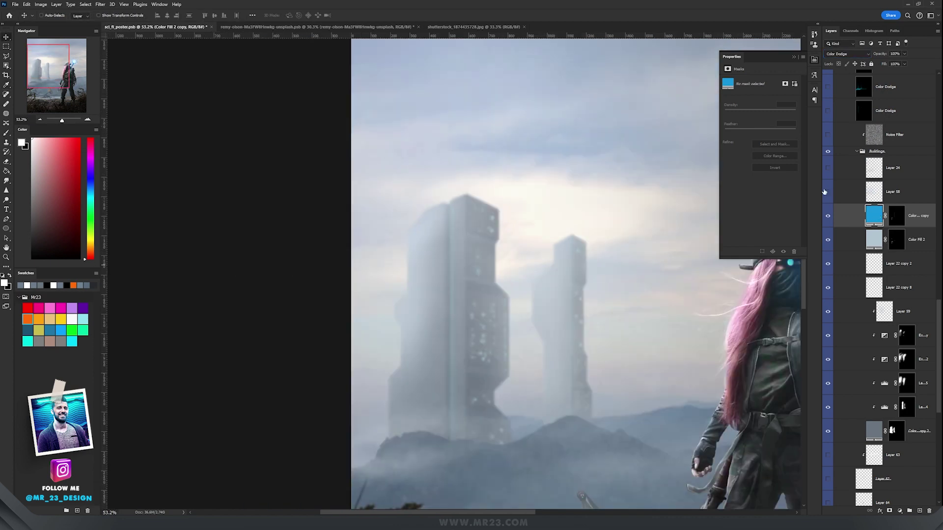
pyautogui.click(827, 192)
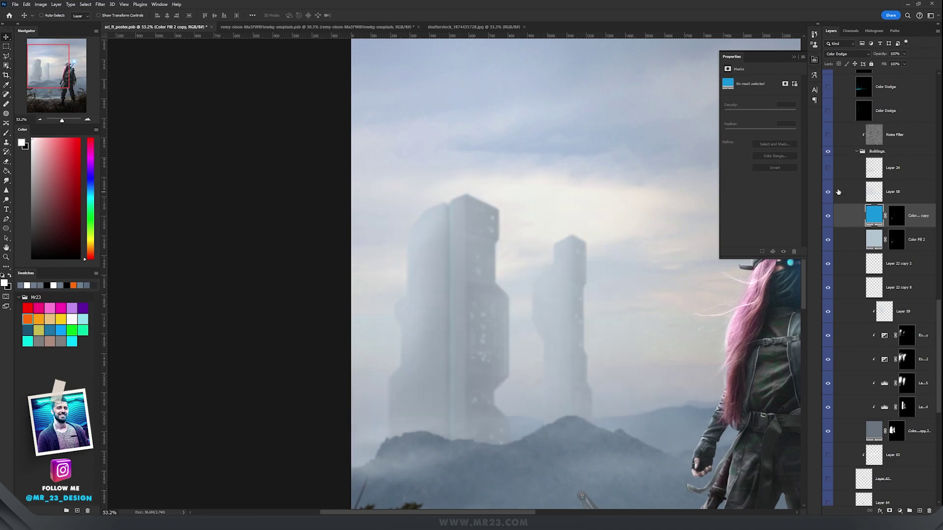
pyautogui.click(906, 192)
pyautogui.click(828, 169)
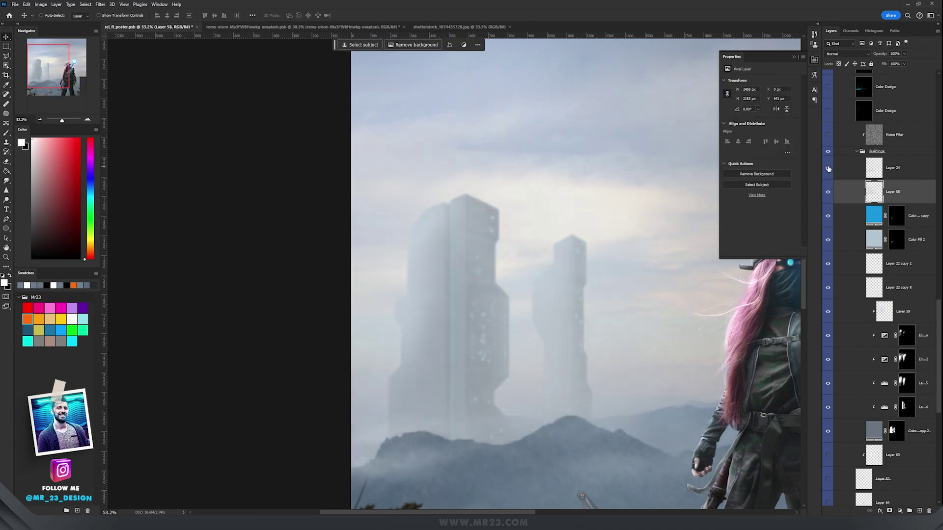
pyautogui.click(902, 169)
pyautogui.scroll(-3, 494, 344)
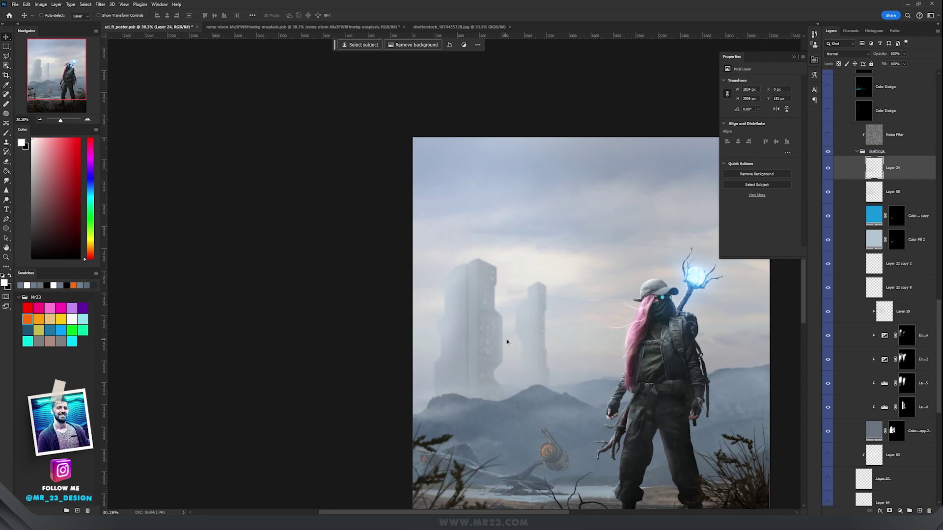
pyautogui.scroll(3, 506, 341)
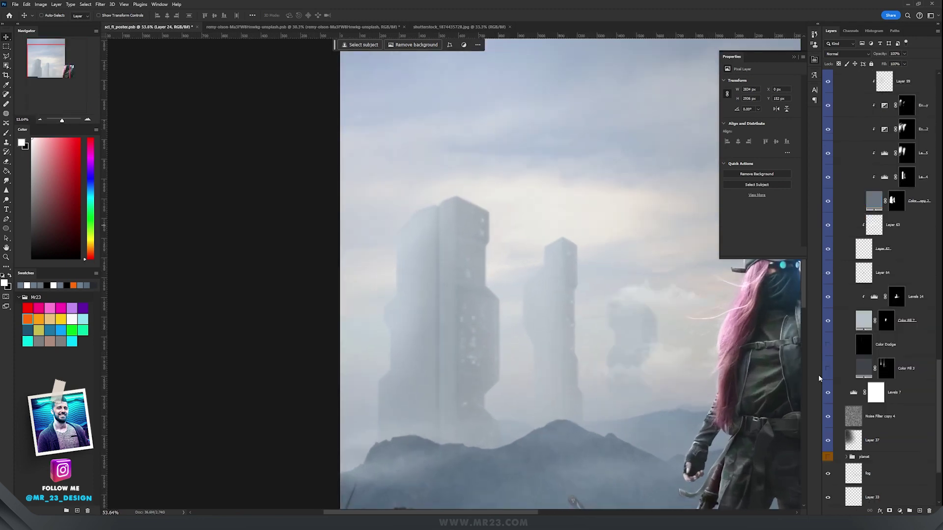
# Step: Turn on the masked Color Fill 3 to add soft vertical light beams rising from the towers into the sky
pyautogui.moveTo(605, 256); pyautogui.dragTo(579, 364)
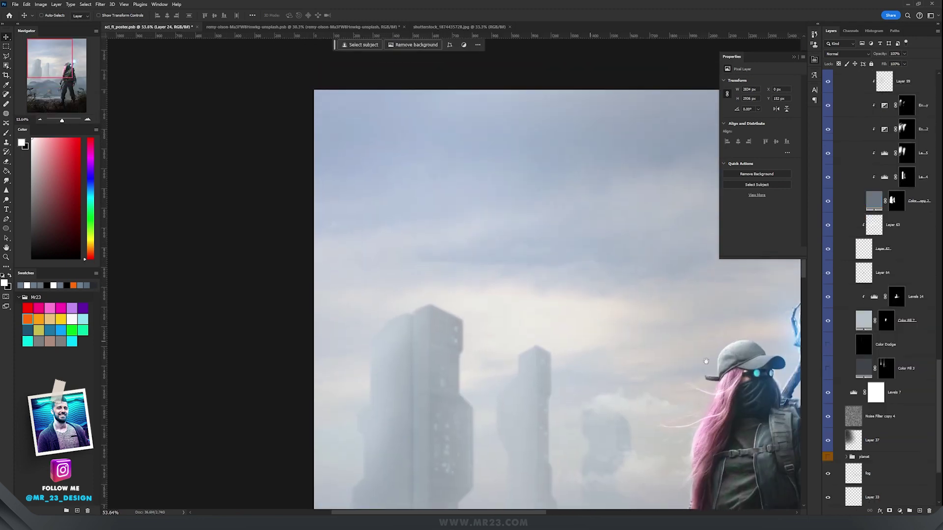
pyautogui.click(918, 376)
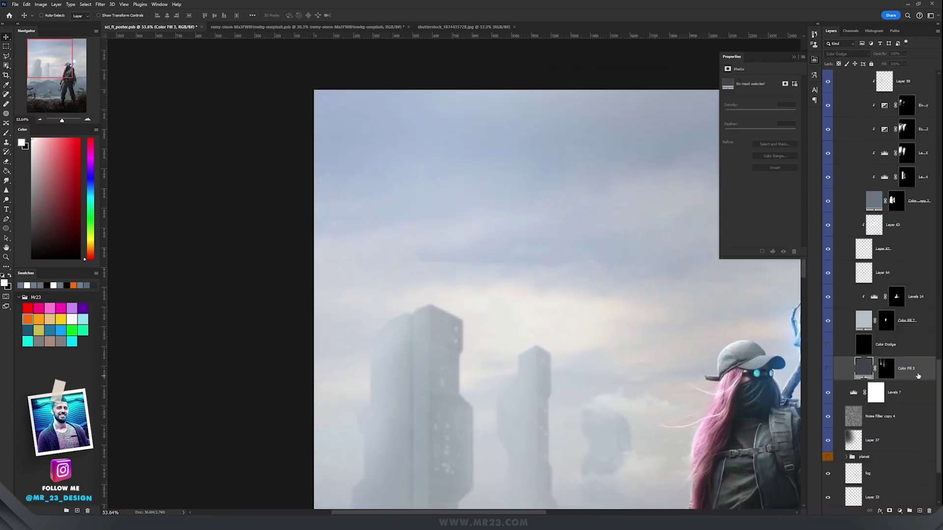
pyautogui.click(828, 370)
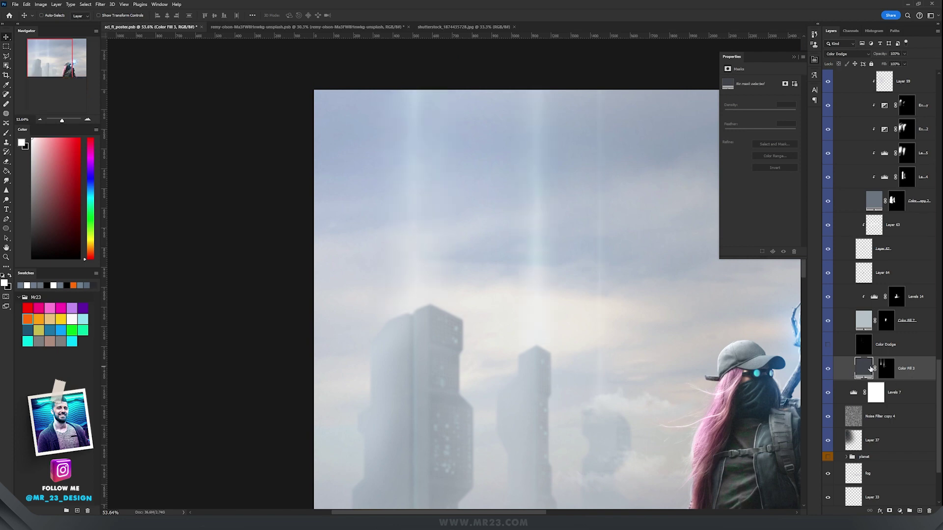
pyautogui.scroll(6, 620, 286)
pyautogui.moveTo(573, 87); pyautogui.dragTo(599, 168)
pyautogui.scroll(-4, 517, 249)
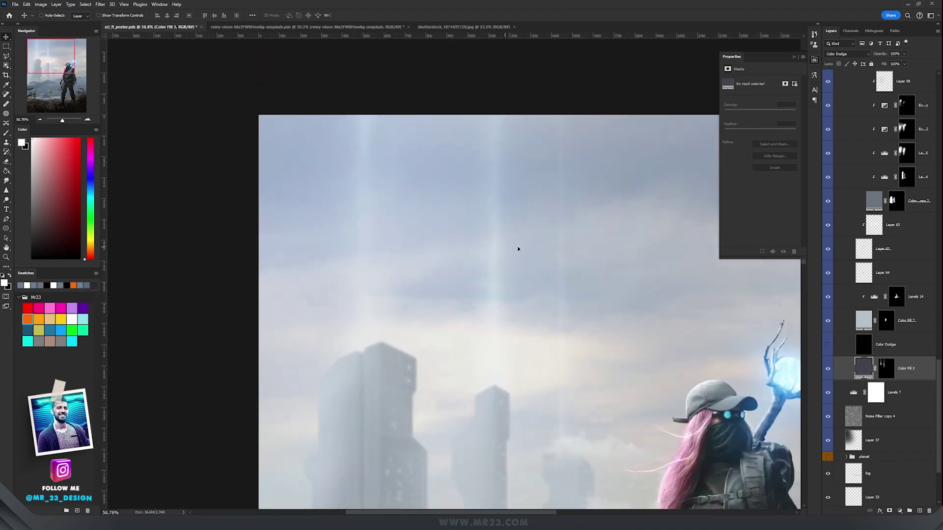
# Step: Turn on the Color Dodge layer above Color Fill 3 to add thin bright cores to the beams, and check its blend mode
pyautogui.click(827, 345)
pyautogui.click(899, 346)
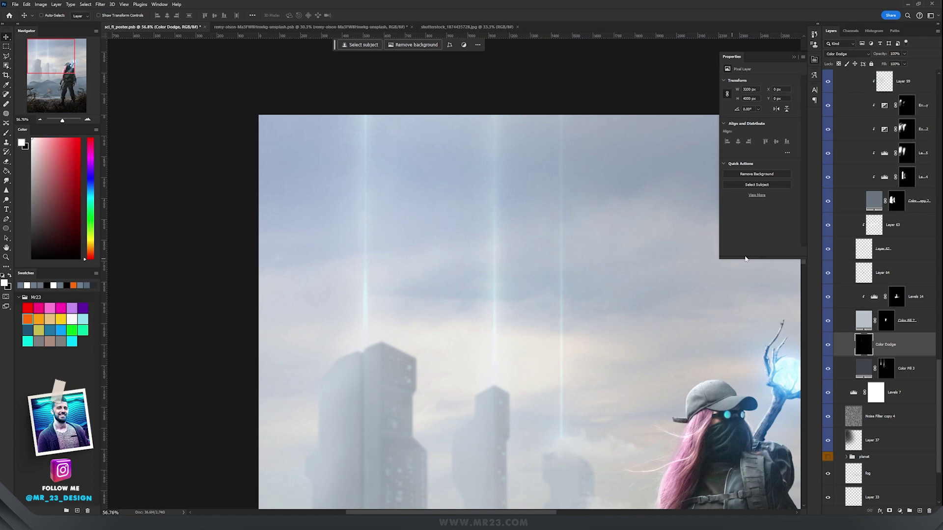
pyautogui.scroll(5, 384, 306)
pyautogui.click(834, 55)
pyautogui.click(834, 56)
# Step: Blend the planet stock image into the sky with Overlay mode, enable its layer mask, and lower the opacity to about 28%
pyautogui.scroll(-5, 550, 267)
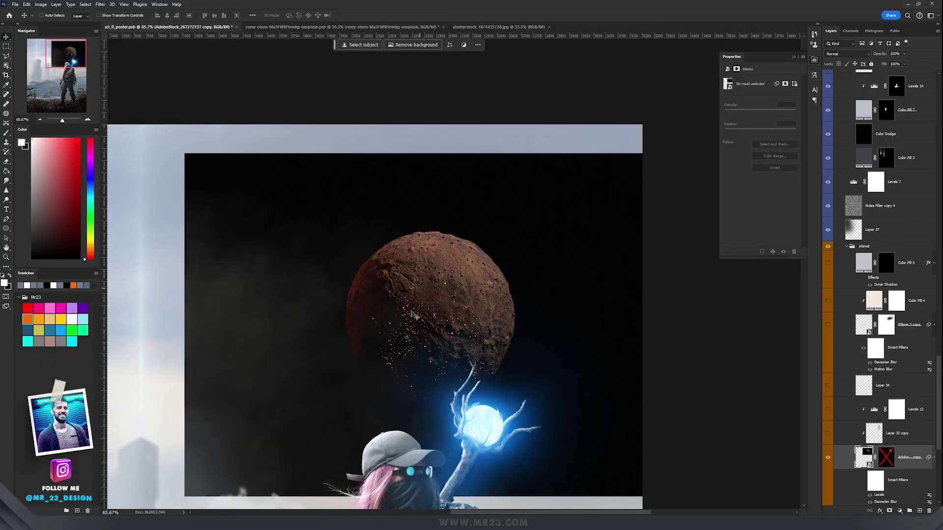
pyautogui.scroll(3, 427, 275)
pyautogui.click(845, 54)
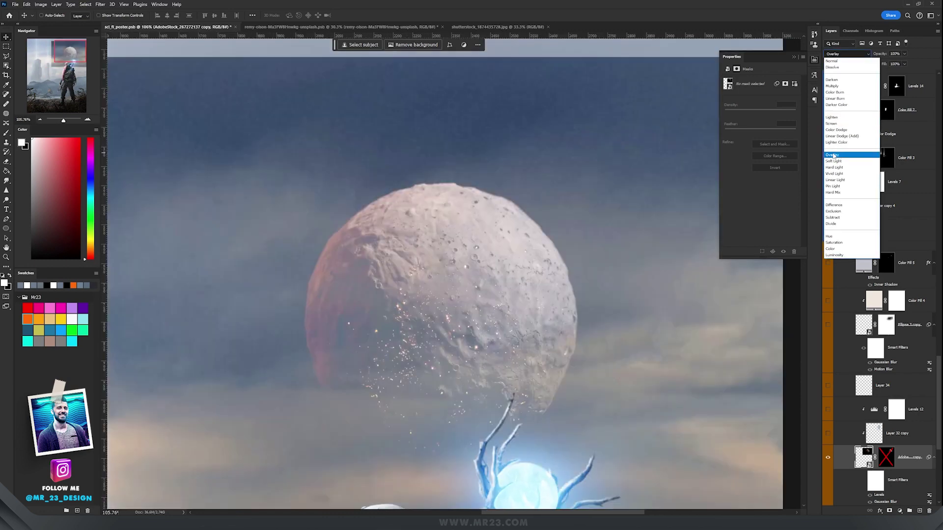
pyautogui.click(832, 155)
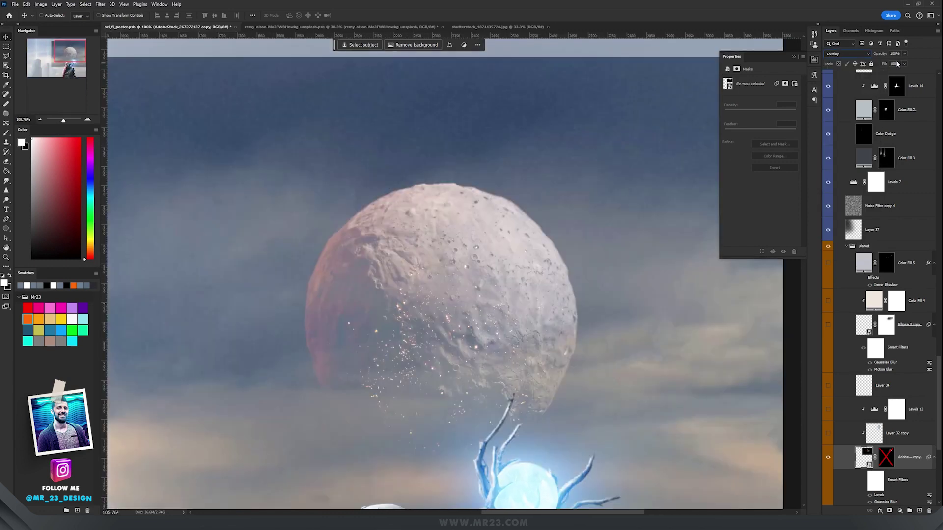
pyautogui.keyDown('shift'); pyautogui.click(886, 459); pyautogui.keyUp('shift')
pyautogui.click(904, 53)
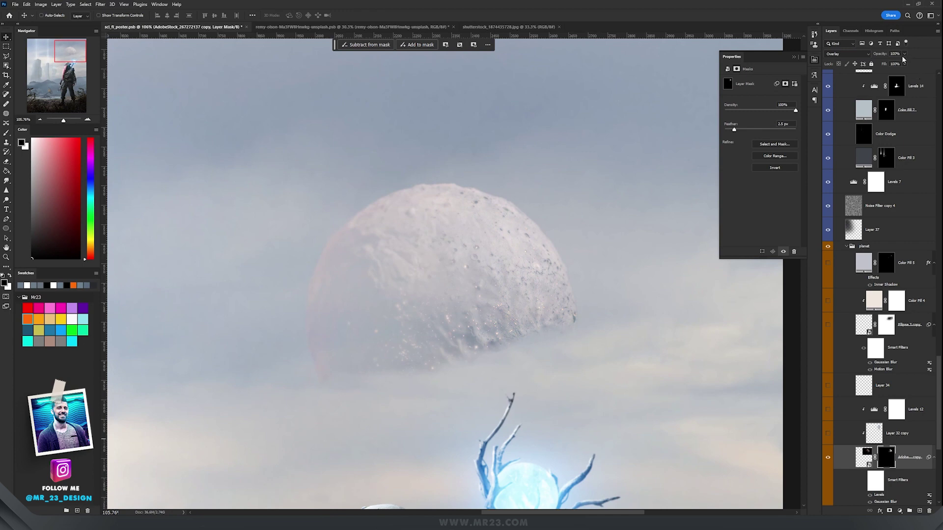
pyautogui.moveTo(906, 63); pyautogui.dragTo(880, 63)
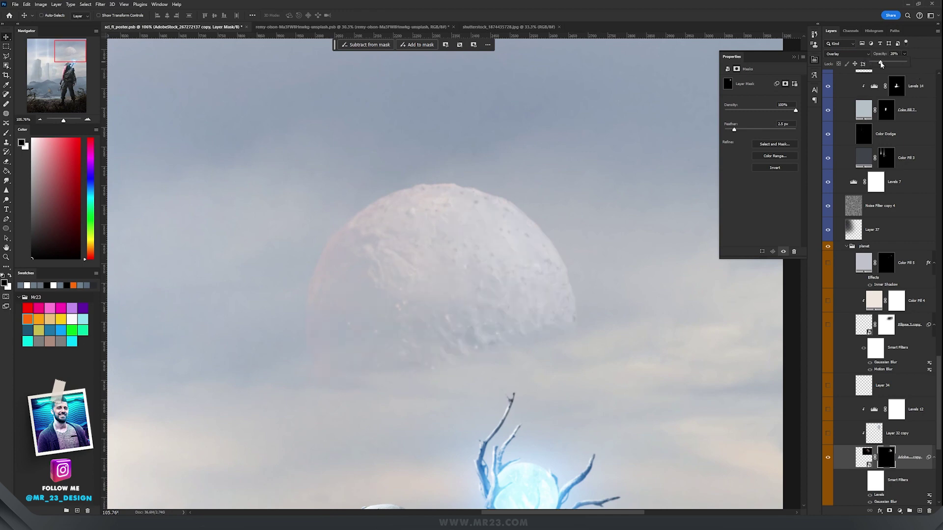
# Step: Turn on Layer 34, the clipped Levels 12 and Layer 32 copy, and the masked, blurred ellipse layer for the planet's rings
pyautogui.click(882, 385)
pyautogui.scroll(-1, 377, 277)
pyautogui.scroll(6, 372, 266)
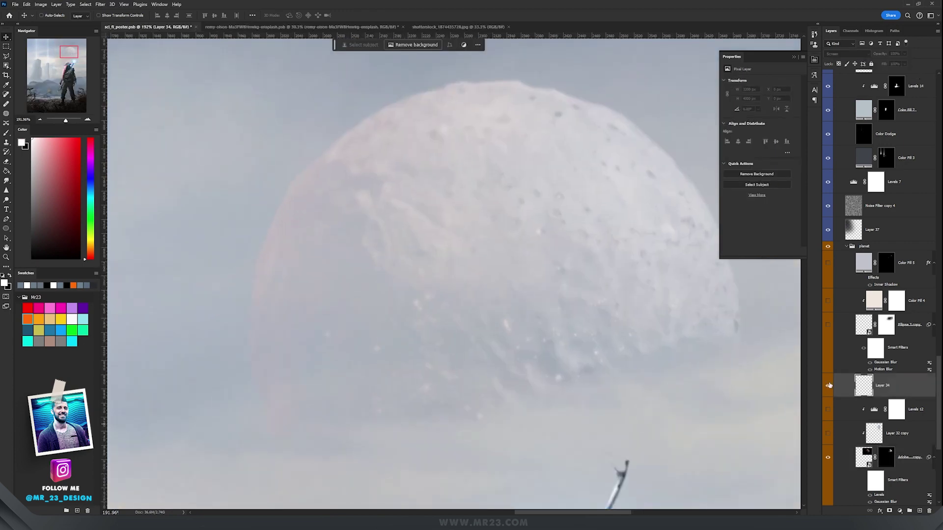
pyautogui.click(829, 385)
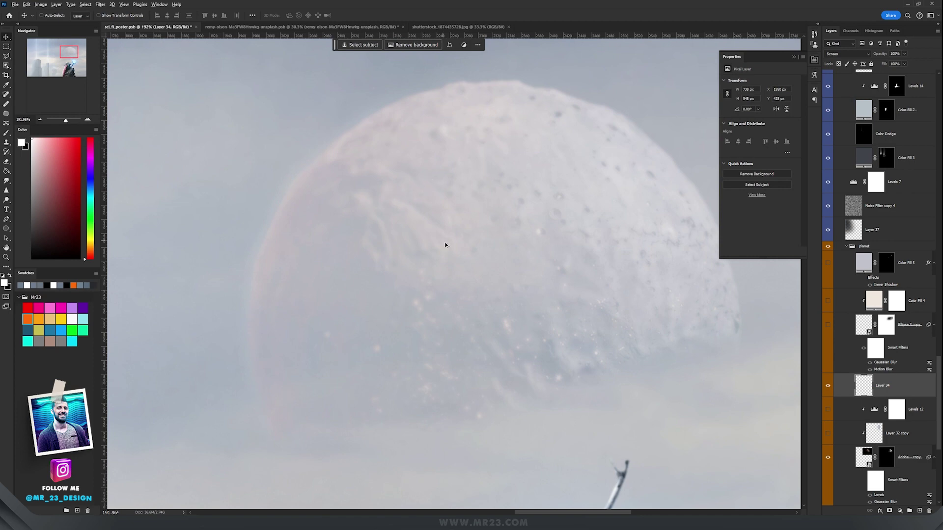
pyautogui.scroll(-3, 606, 307)
pyautogui.scroll(2, 579, 294)
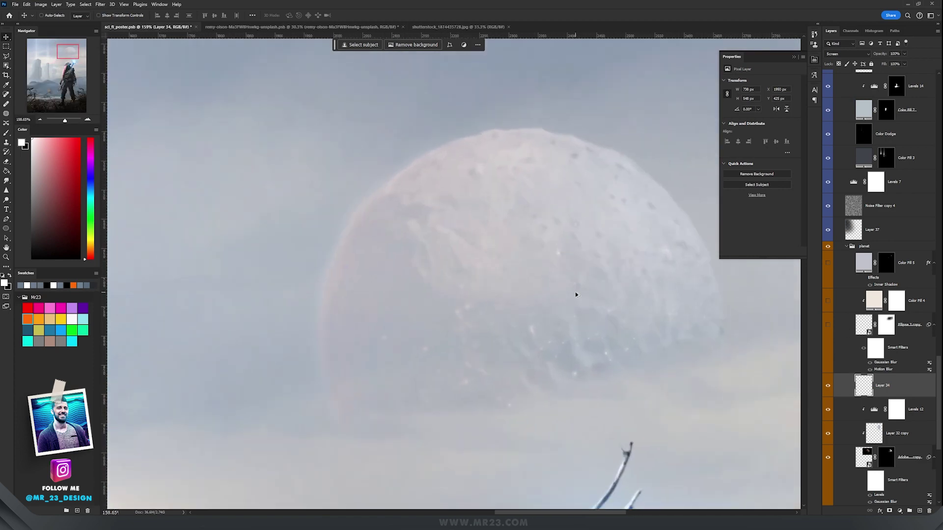
pyautogui.moveTo(659, 290); pyautogui.dragTo(619, 295)
pyautogui.click(828, 325)
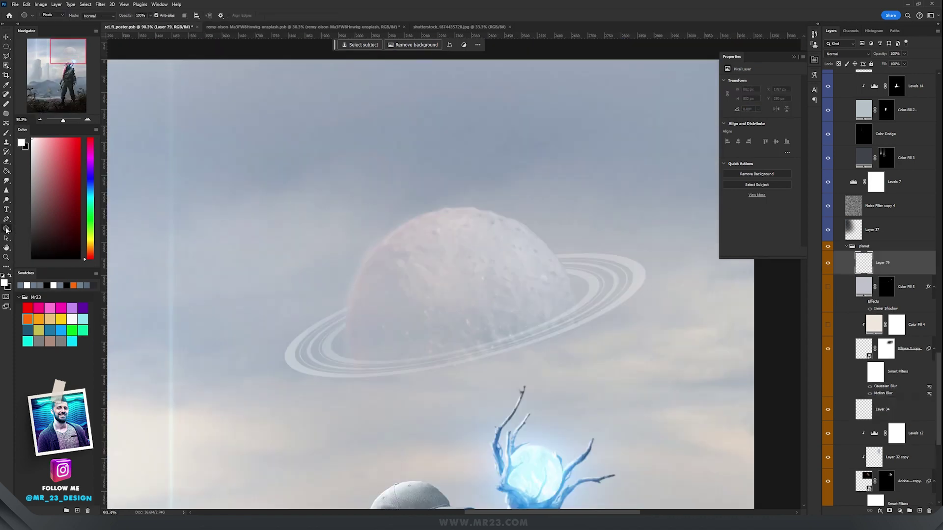
# Step: Draw an unfilled circle shape about 804 px across around the planet and give it a white stroke
pyautogui.click(55, 15)
pyautogui.click(54, 23)
pyautogui.moveTo(307, 144); pyautogui.dragTo(574, 411)
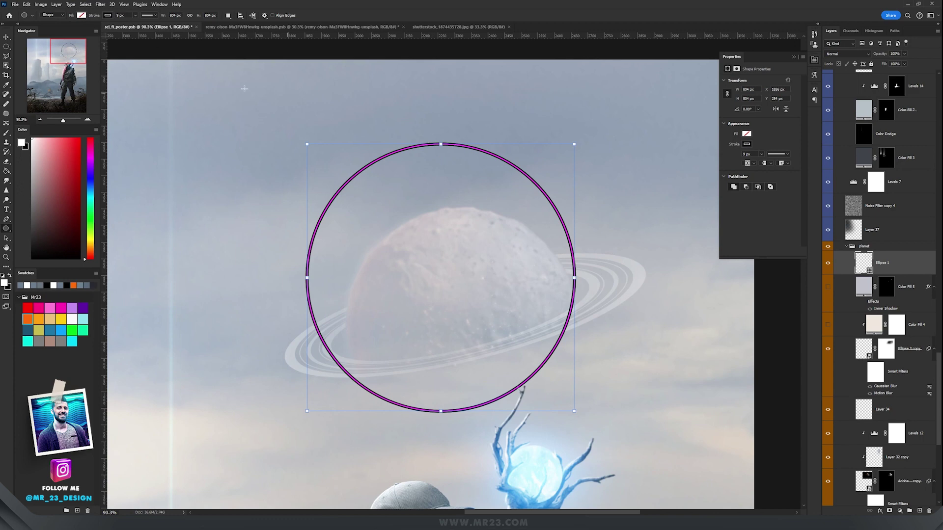
pyautogui.click(108, 16)
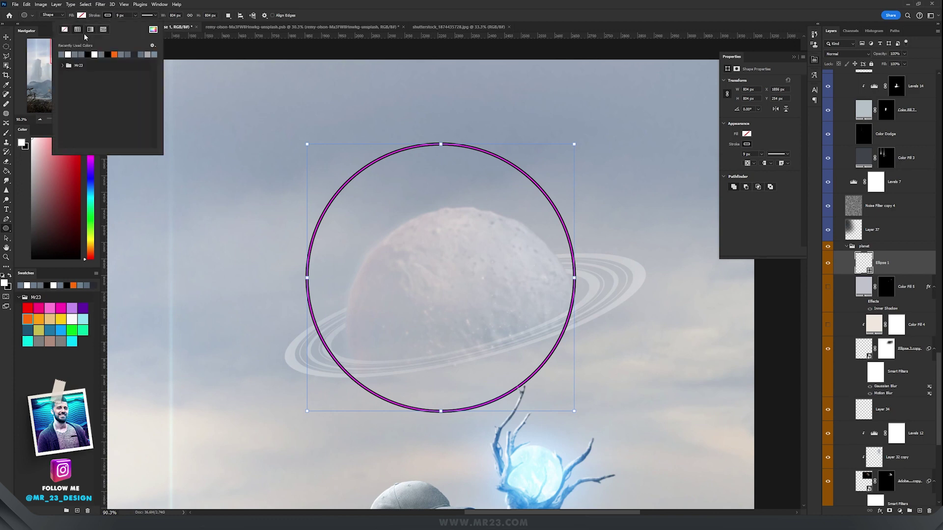
pyautogui.click(69, 53)
pyautogui.click(6, 37)
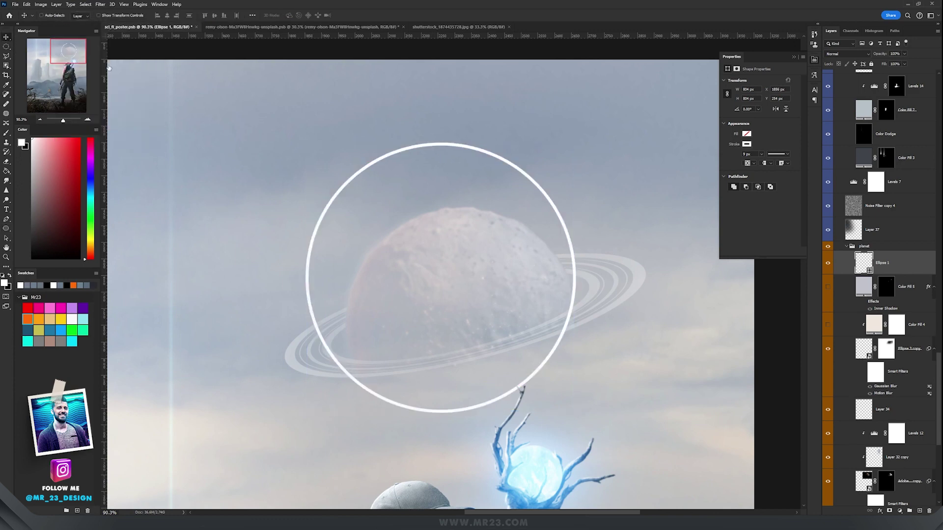
# Step: Thicken the circle's stroke to about 29.24 px
pyautogui.click(7, 229)
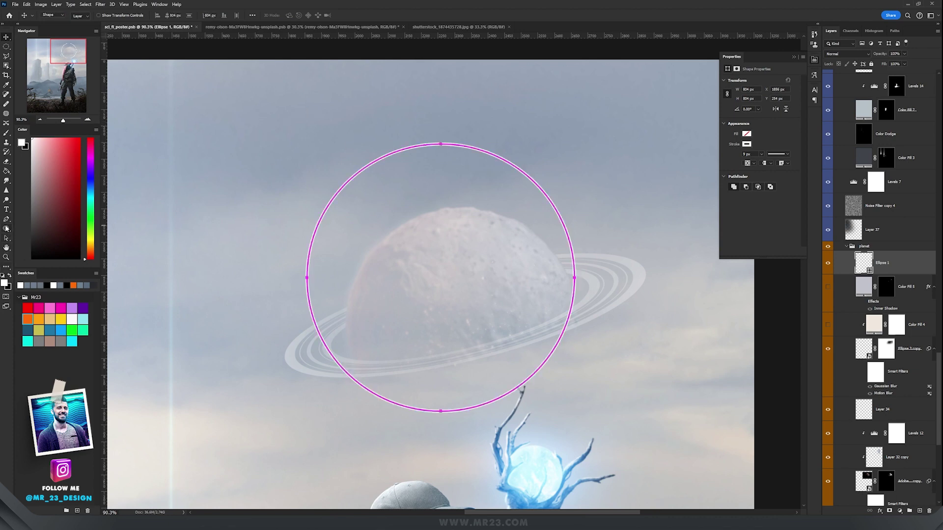
pyautogui.click(136, 16)
pyautogui.moveTo(137, 23); pyautogui.dragTo(138, 24)
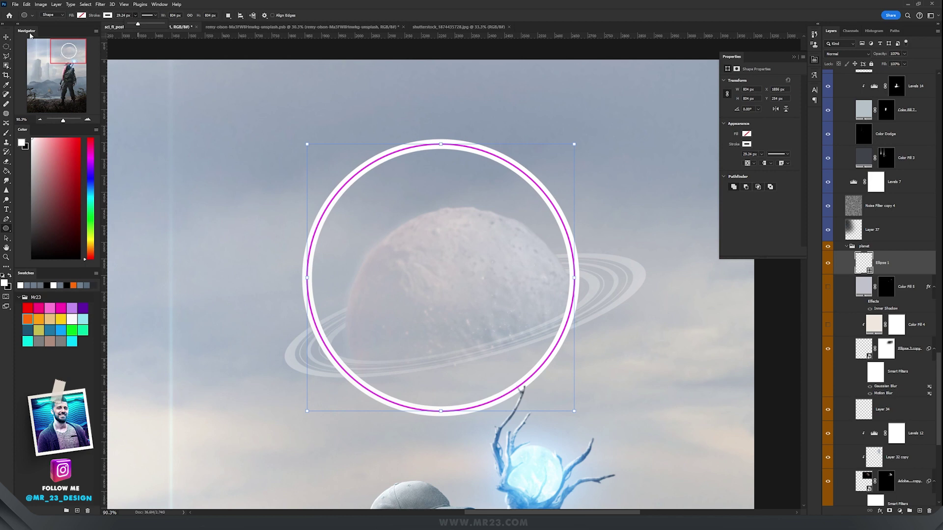
pyautogui.press('v')
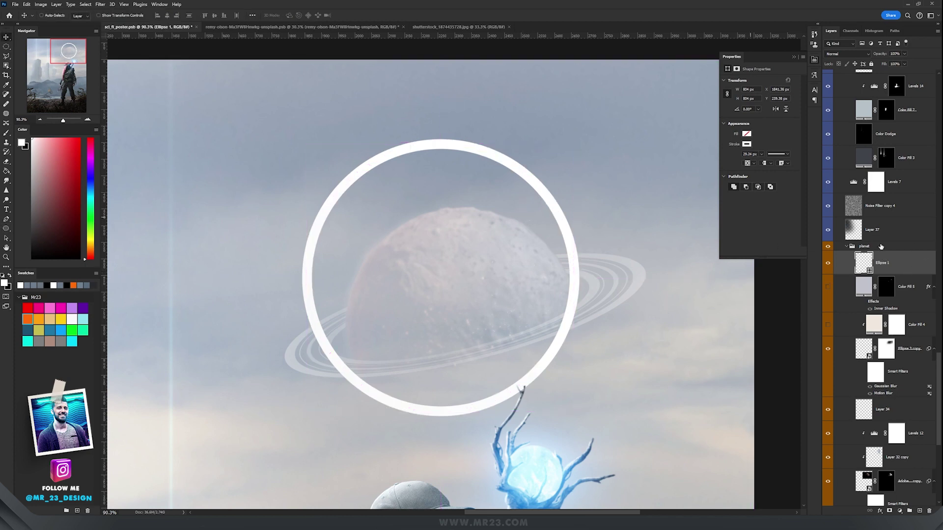
# Step: Duplicate the white circle and scale the copy down to about 730 px, concentric inside the original
pyautogui.hotkey('ctrl', 'j')
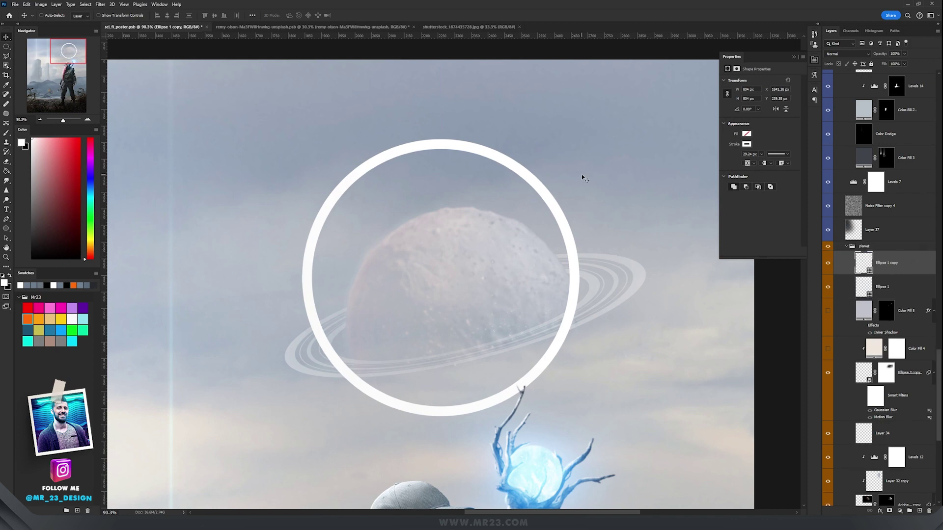
pyautogui.hotkey('ctrl', 't')
pyautogui.moveTo(579, 138); pyautogui.dragTo(570, 154)
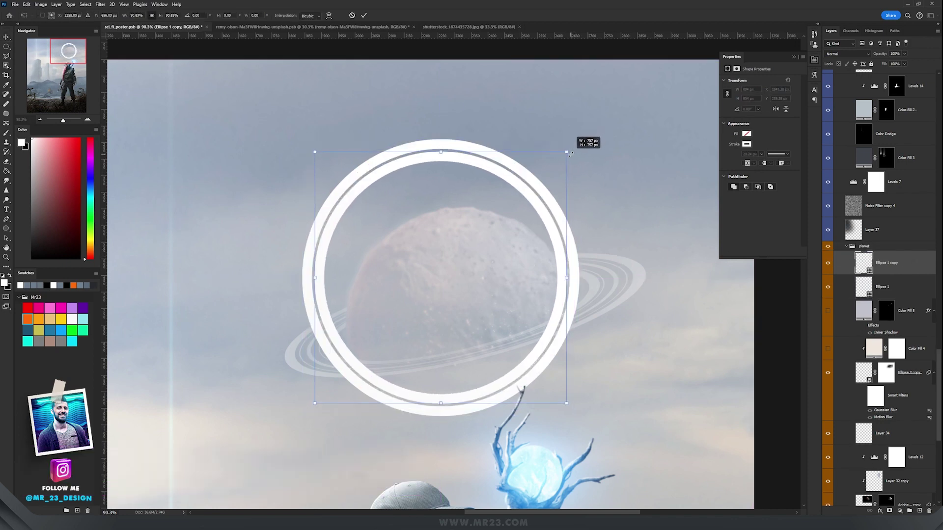
pyautogui.moveTo(569, 154); pyautogui.dragTo(569, 153)
pyautogui.press('Return')
# Step: Thin the inner circle's stroke to about 15.6 px
pyautogui.click(7, 228)
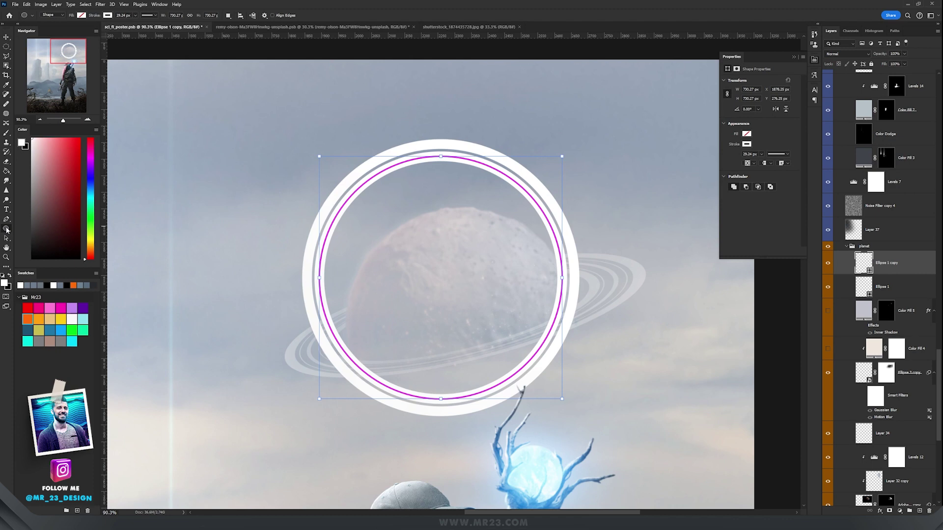
pyautogui.click(136, 16)
pyautogui.moveTo(133, 26); pyautogui.dragTo(138, 24)
pyautogui.press('v')
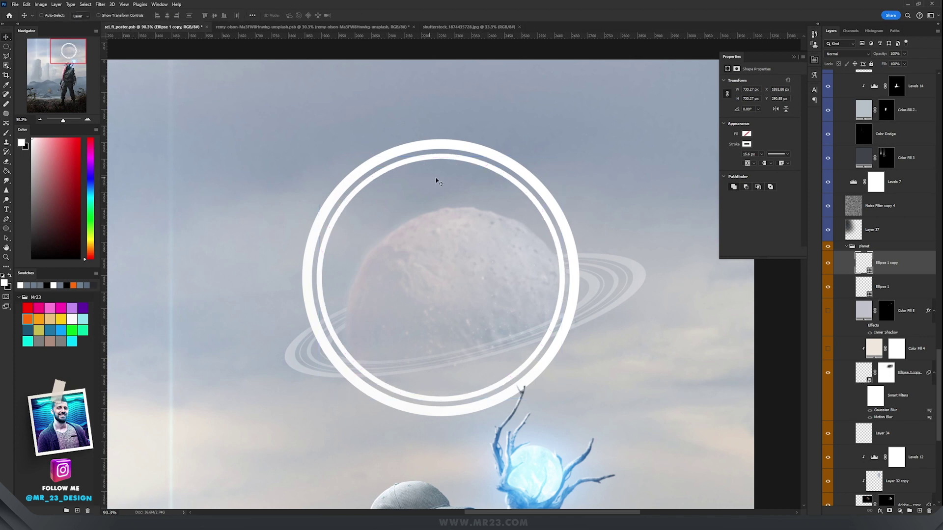
# Step: Rasterize both circle layers and merge them into a single layer
pyautogui.keyDown('shift'); pyautogui.click(878, 277); pyautogui.keyUp('shift')
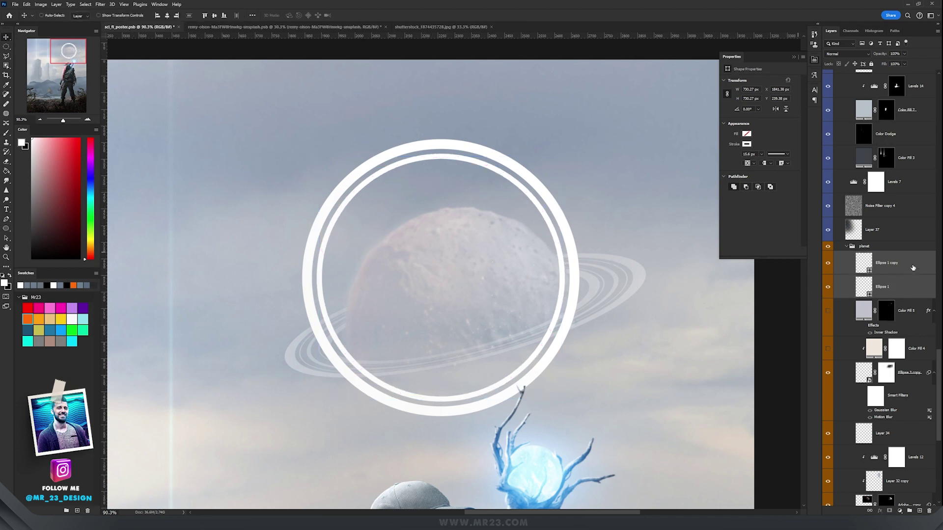
pyautogui.rightClick(921, 265)
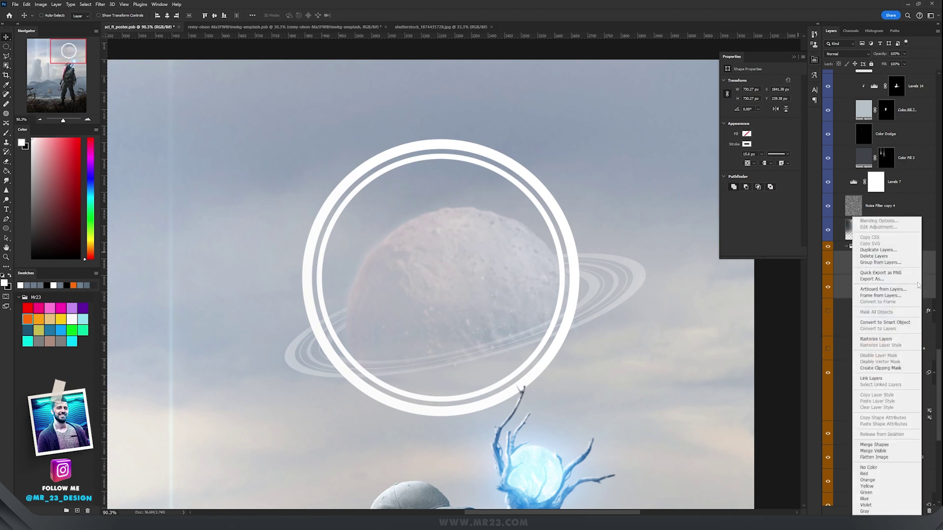
pyautogui.click(876, 339)
pyautogui.press('ctrl')
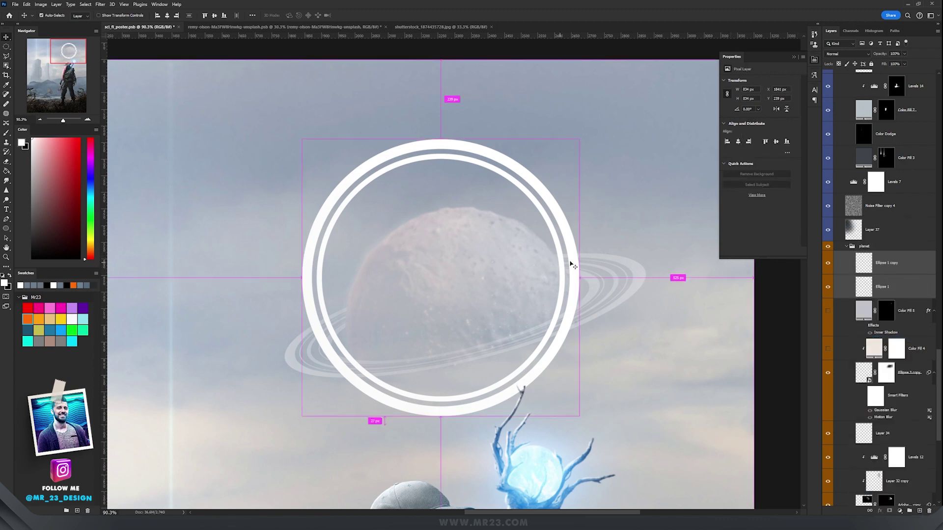
pyautogui.hotkey('ctrl', 'e')
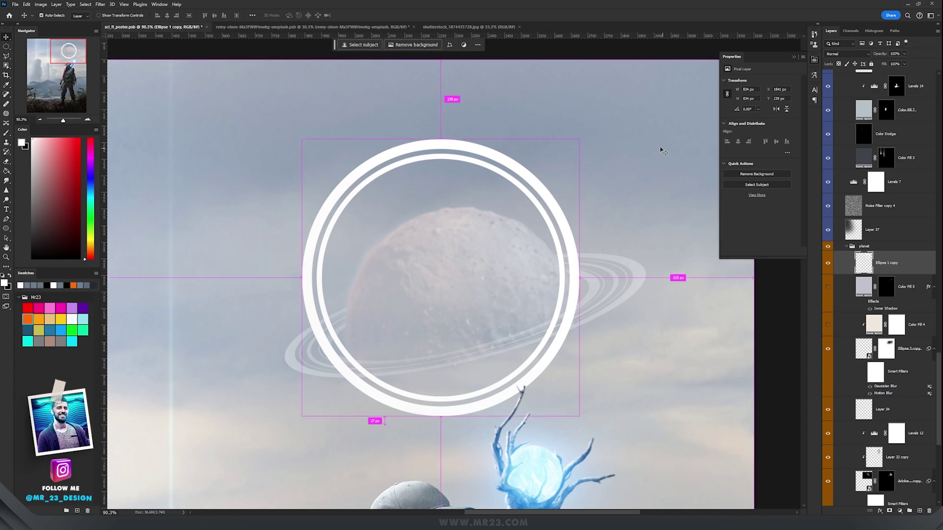
# Step: Flatten, widen and tilt the merged circles into a planetary ring about 1005 px wide around the planet
pyautogui.hotkey('ctrl', 't')
pyautogui.moveTo(440, 141); pyautogui.dragTo(465, 338)
pyautogui.moveTo(591, 418); pyautogui.dragTo(594, 394)
pyautogui.moveTo(577, 354); pyautogui.dragTo(636, 336)
pyautogui.moveTo(530, 340); pyautogui.dragTo(516, 289)
pyautogui.press('Return')
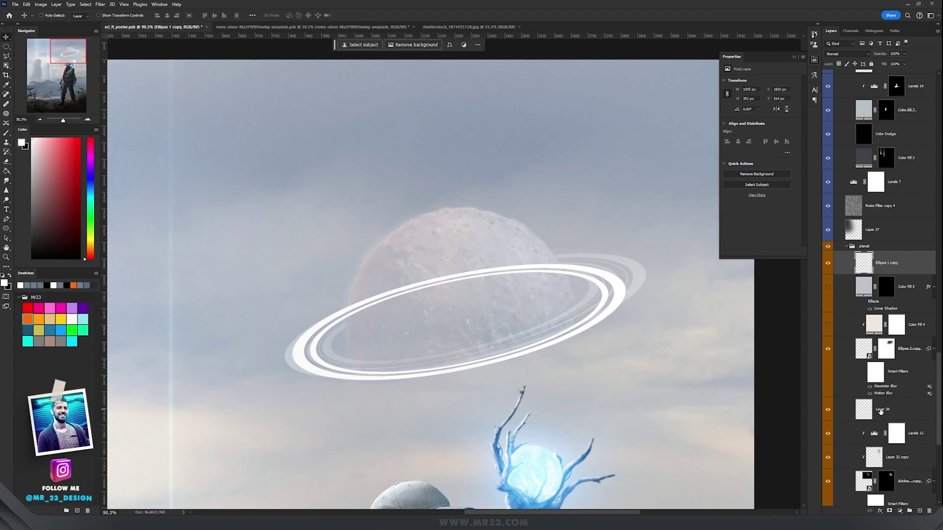
# Step: Hide the earlier blurred ellipse ring layer and shift the new ring slightly up and left over the planet
pyautogui.scroll(-2, 880, 412)
pyautogui.click(826, 312)
pyautogui.moveTo(523, 291); pyautogui.dragTo(517, 270)
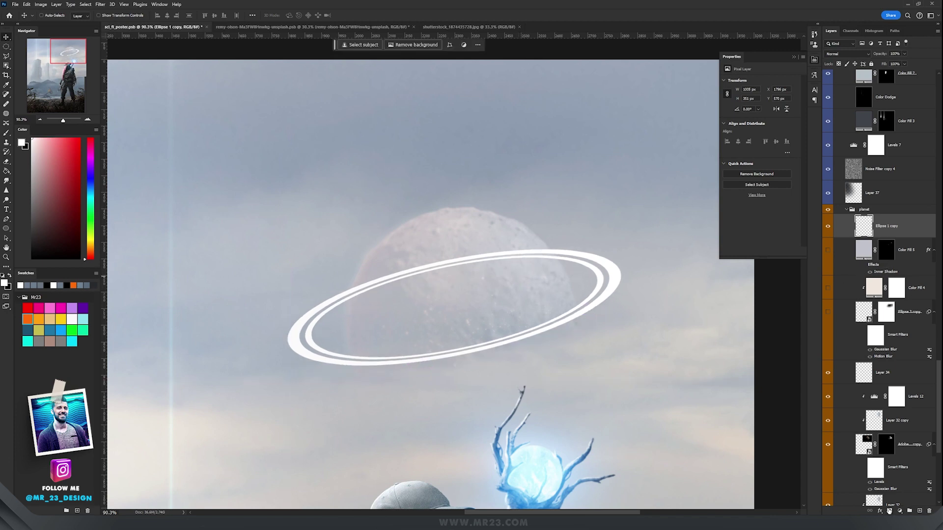
# Step: Add a layer mask to the ring and paint out the section that passes behind the planet with a black brush
pyautogui.click(889, 511)
pyautogui.press('b')
pyautogui.rightClick(429, 241)
pyautogui.click(453, 333)
pyautogui.click(373, 4)
pyautogui.click(218, 15)
pyautogui.moveTo(219, 26); pyautogui.dragTo(249, 26)
pyautogui.moveTo(370, 282)
pyautogui.mouseDown()
pyautogui.moveTo(371, 292)
pyautogui.moveTo(400, 274)
pyautogui.moveTo(522, 252)
pyautogui.moveTo(538, 260)
pyautogui.mouseUp()
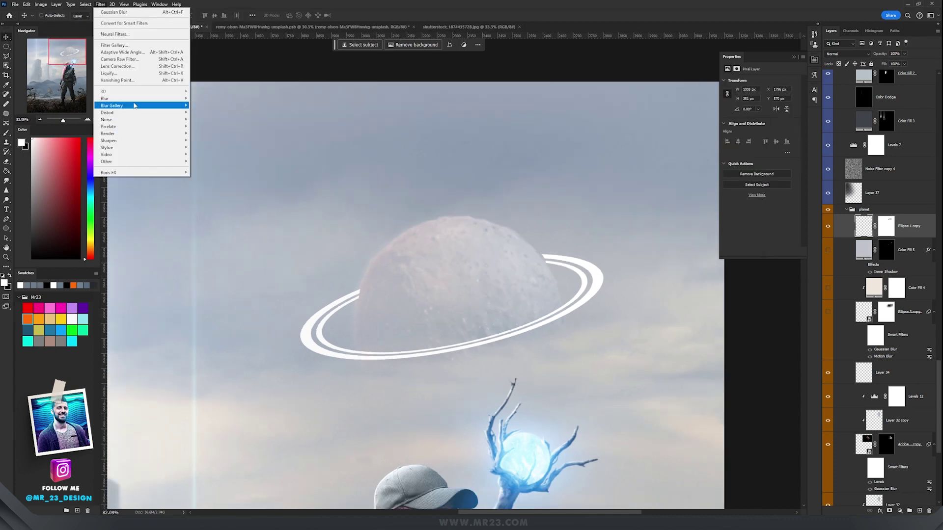
# Step: Soften the ring with a Gaussian Blur of 2 pixels radius
pyautogui.moveTo(136, 99)
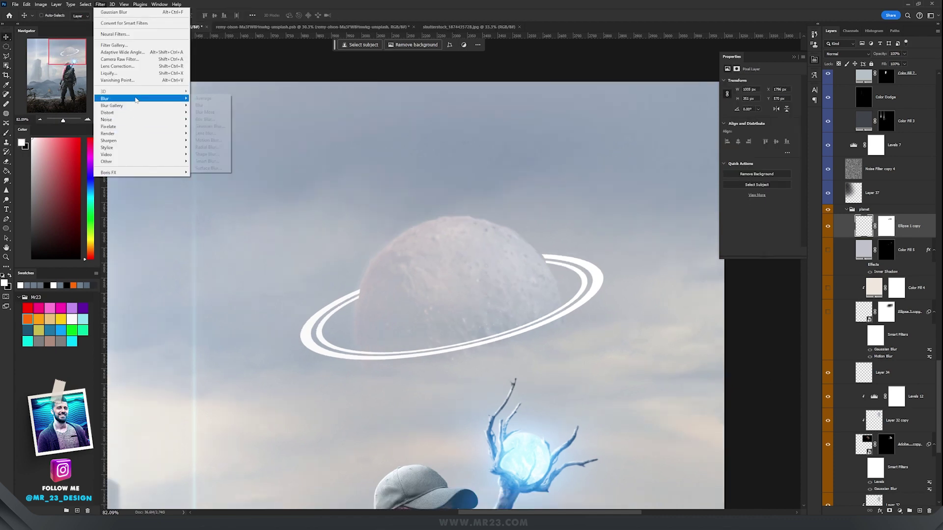
pyautogui.click(211, 127)
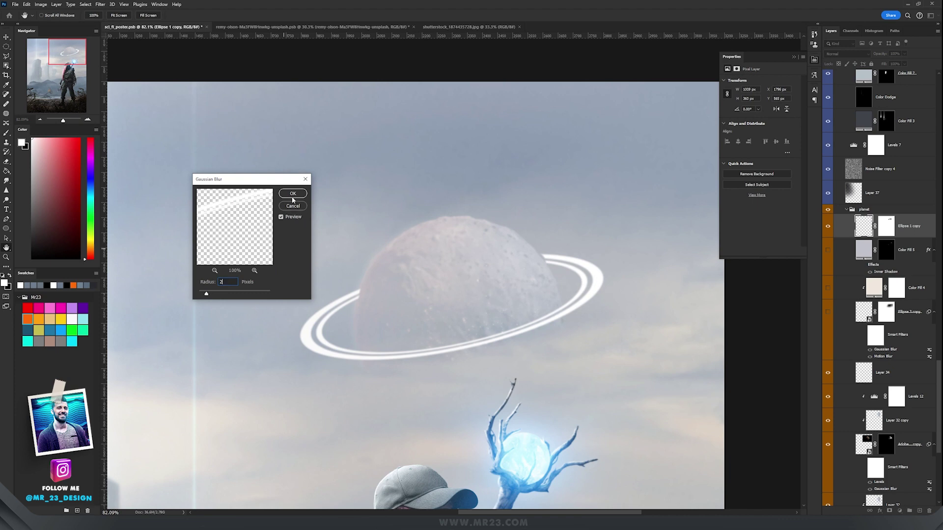
pyautogui.write('2')
pyautogui.click(293, 194)
# Step: Apply a Motion Blur to the ring at a 61° angle with about 22 pixels distance, and open the layer's opacity setting
pyautogui.click(100, 5)
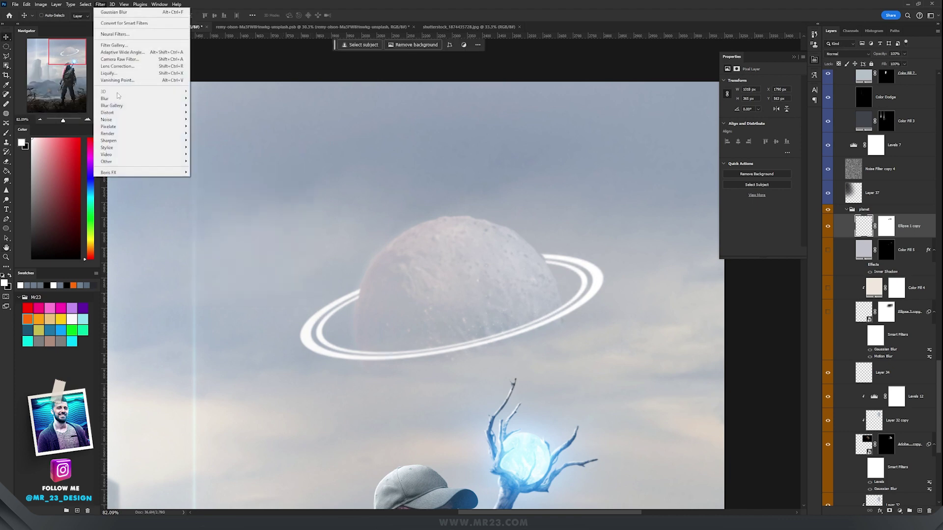
pyautogui.moveTo(174, 100)
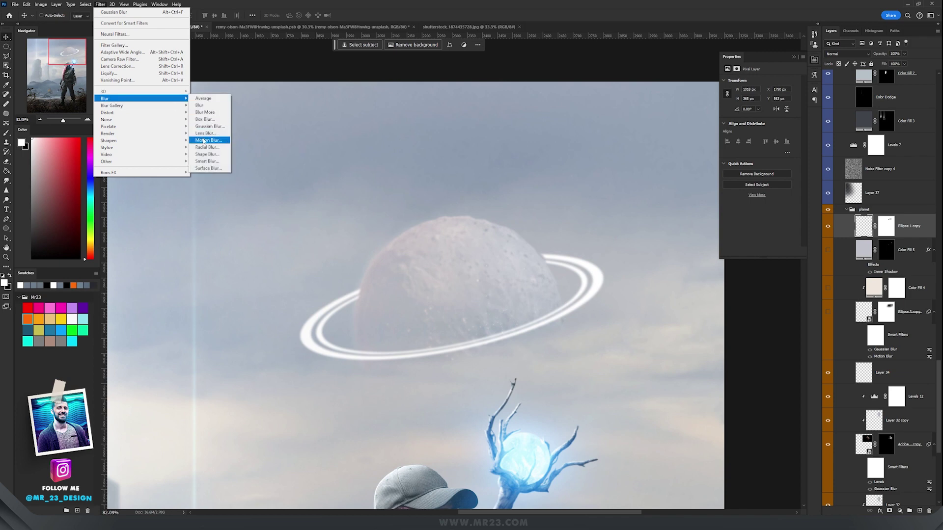
pyautogui.click(203, 141)
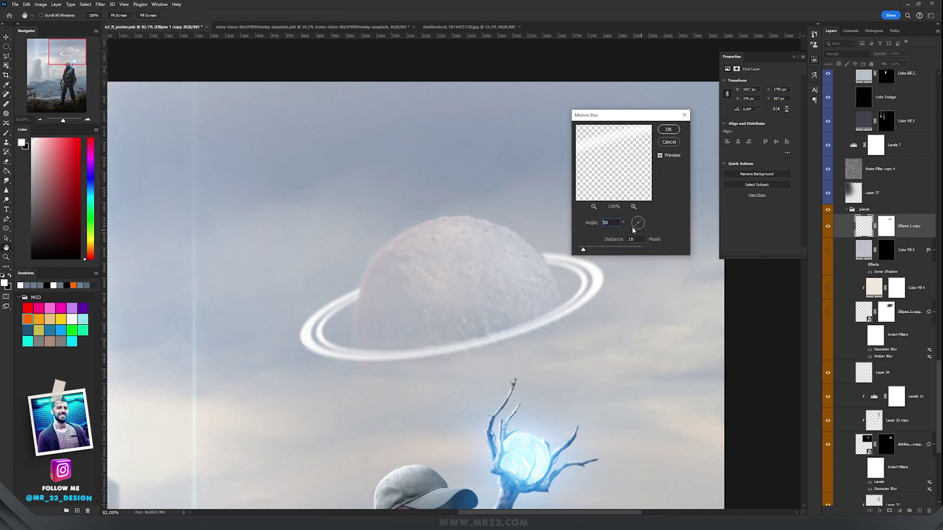
pyautogui.moveTo(591, 249); pyautogui.dragTo(592, 250)
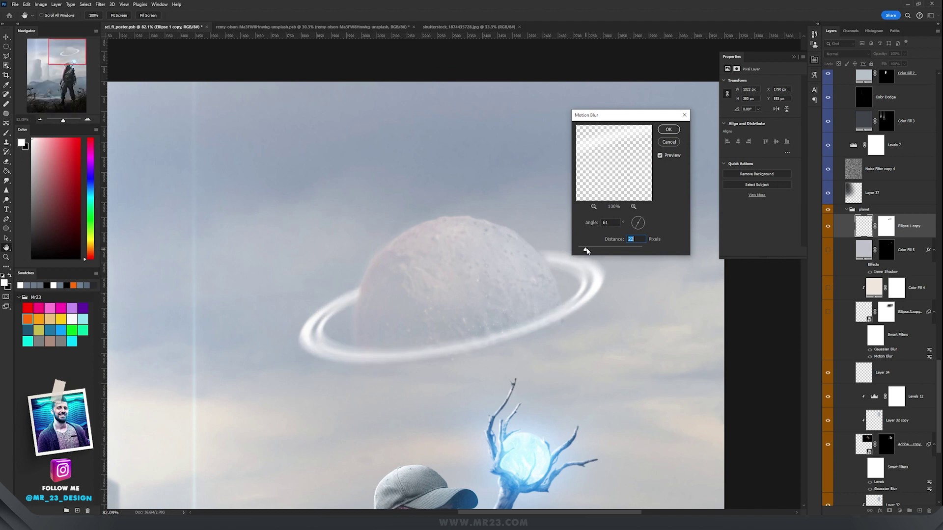
pyautogui.click(668, 129)
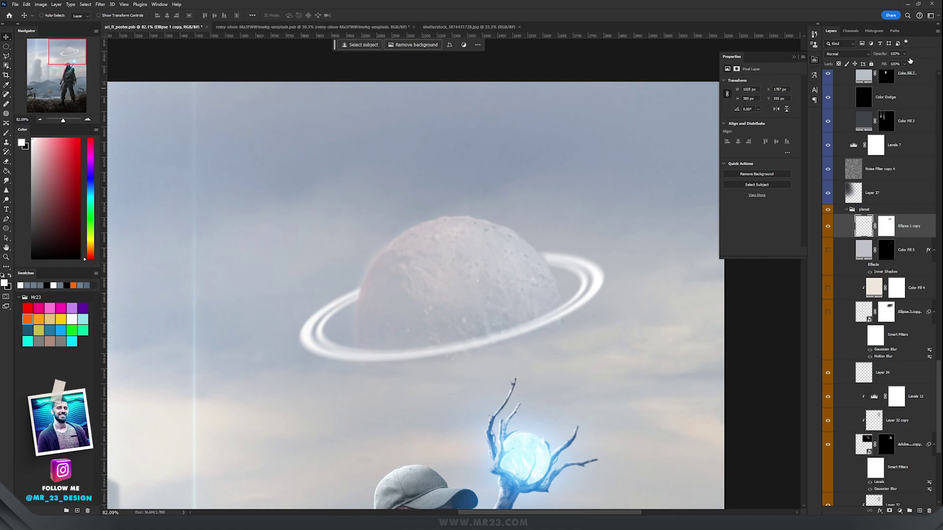
pyautogui.click(904, 54)
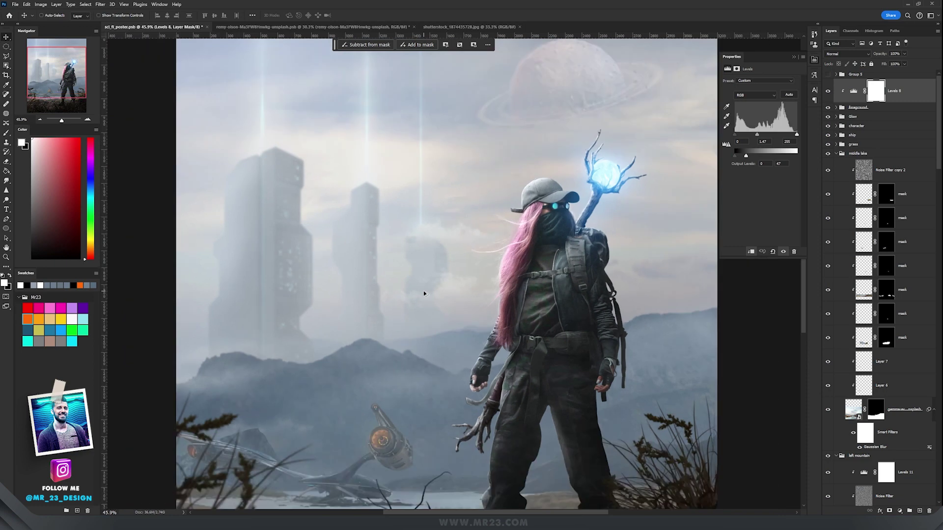
# Step: Stamp all visible layers into a new merged layer above Levels 8
pyautogui.scroll(-2, 423, 290)
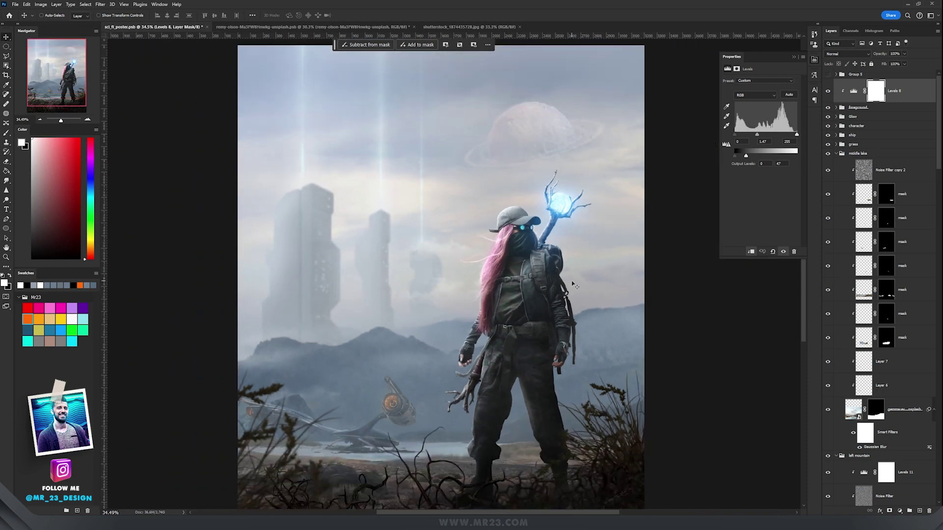
pyautogui.scroll(3, 574, 284)
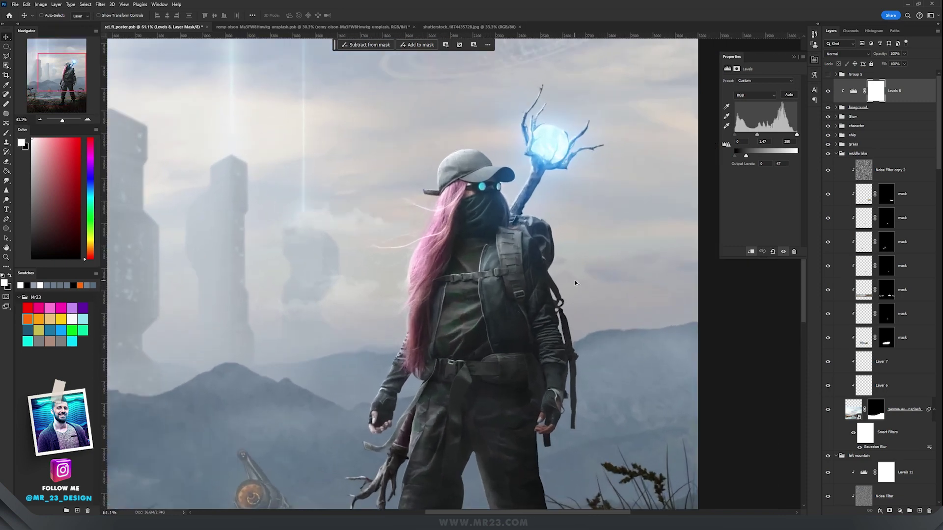
pyautogui.scroll(2, 575, 283)
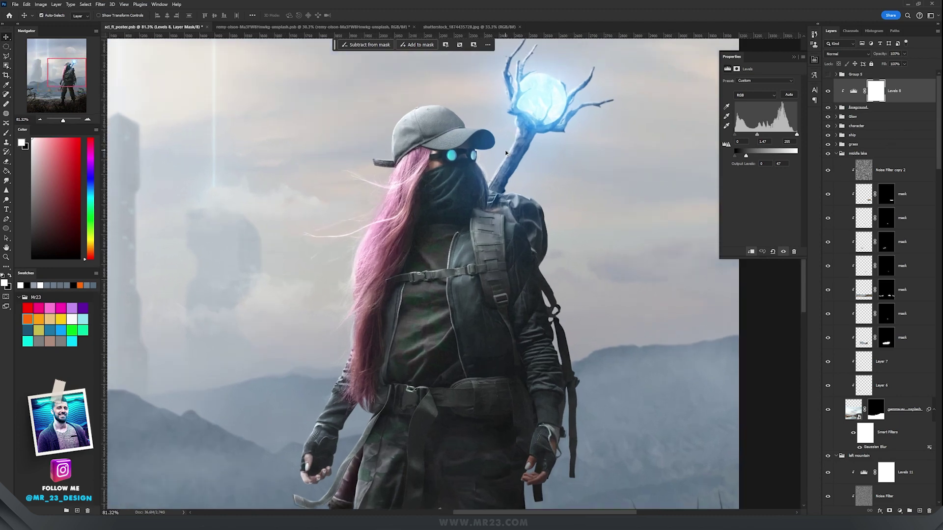
pyautogui.hotkey('ctrl', 'alt', 'shift', 'e')
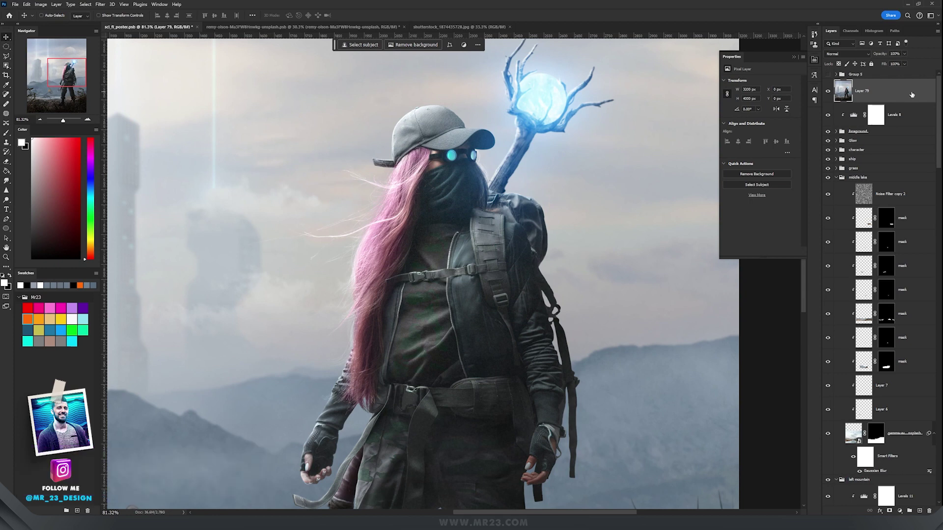
# Step: Turn off the green channel in the stamped layer's advanced blending options
pyautogui.doubleClick(912, 94)
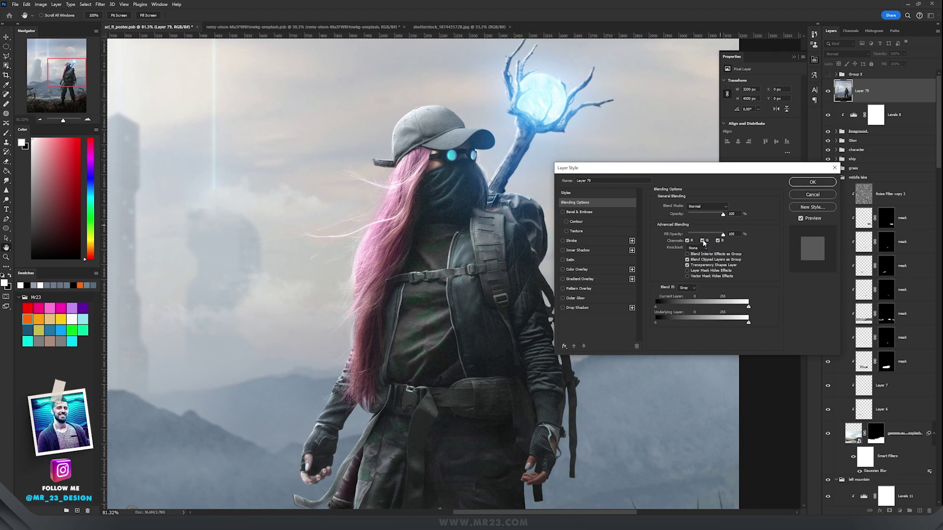
pyautogui.click(702, 241)
pyautogui.click(812, 182)
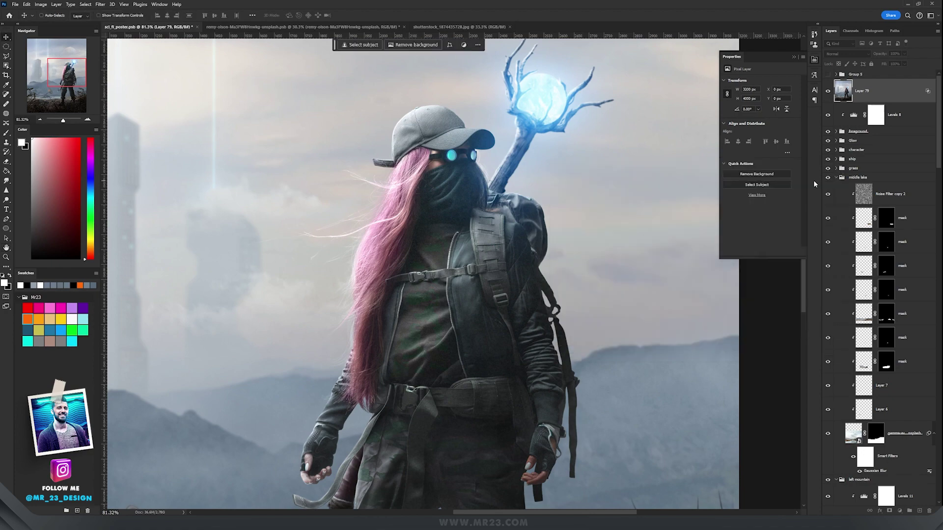
# Step: Start a Warp transform on the stamped layer and split the warp grid around the staff and the backpack's top
pyautogui.scroll(3, 556, 242)
pyautogui.scroll(-4, 557, 242)
pyautogui.scroll(2, 594, 258)
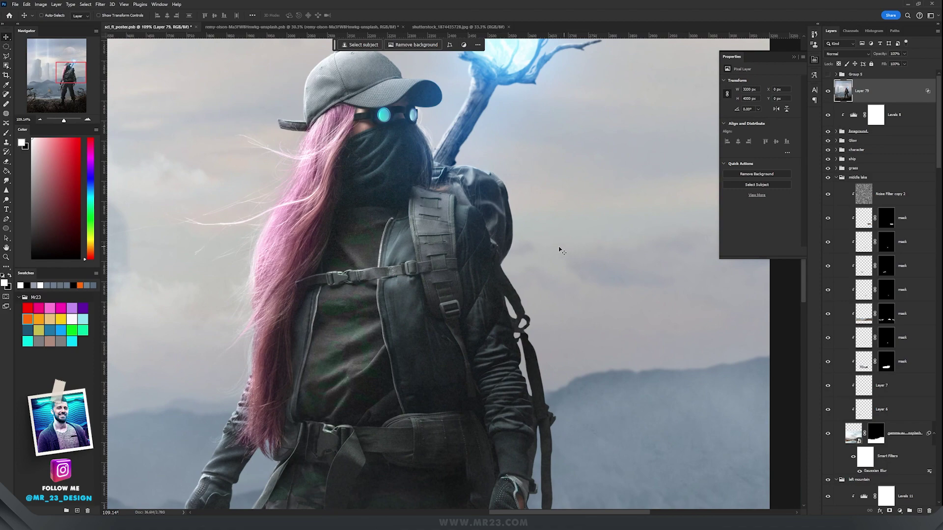
pyautogui.scroll(-3, 508, 244)
pyautogui.hotkey('ctrl', 't')
pyautogui.scroll(3, 493, 249)
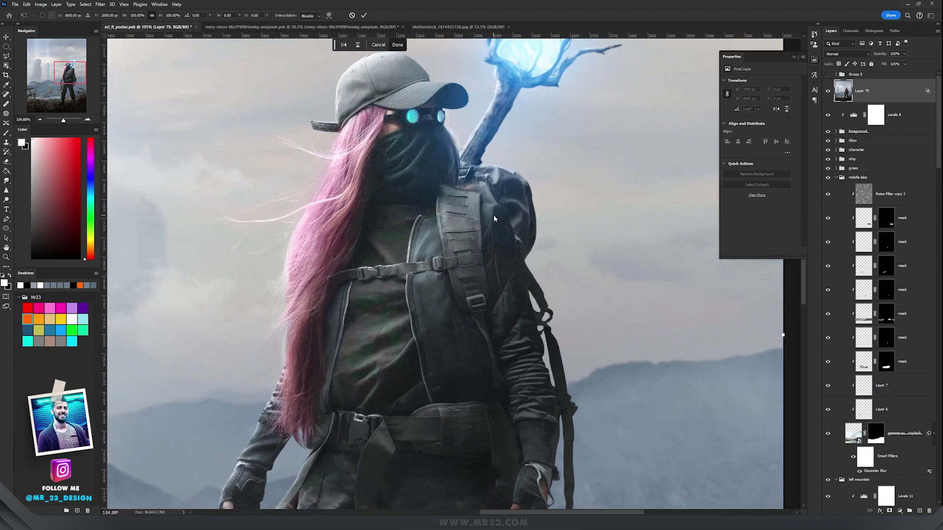
pyautogui.rightClick(494, 218)
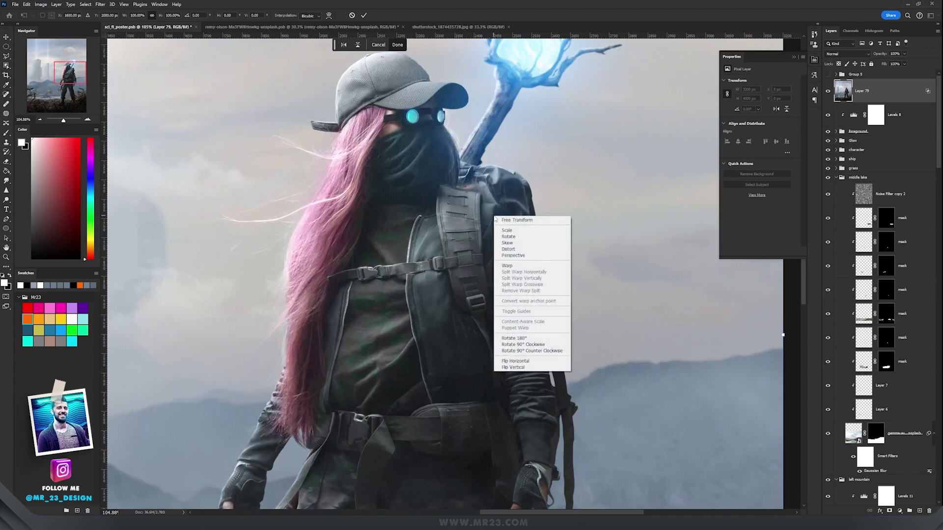
pyautogui.click(516, 267)
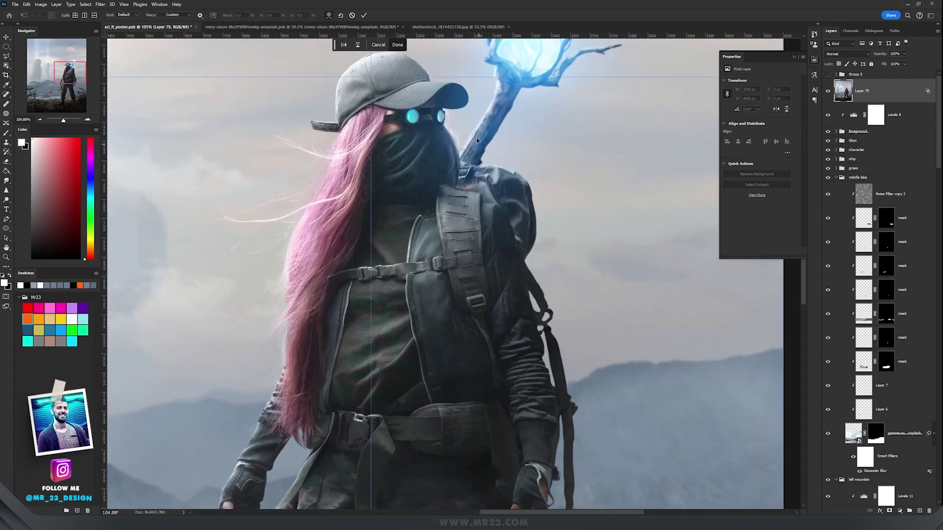
pyautogui.scroll(3, 535, 240)
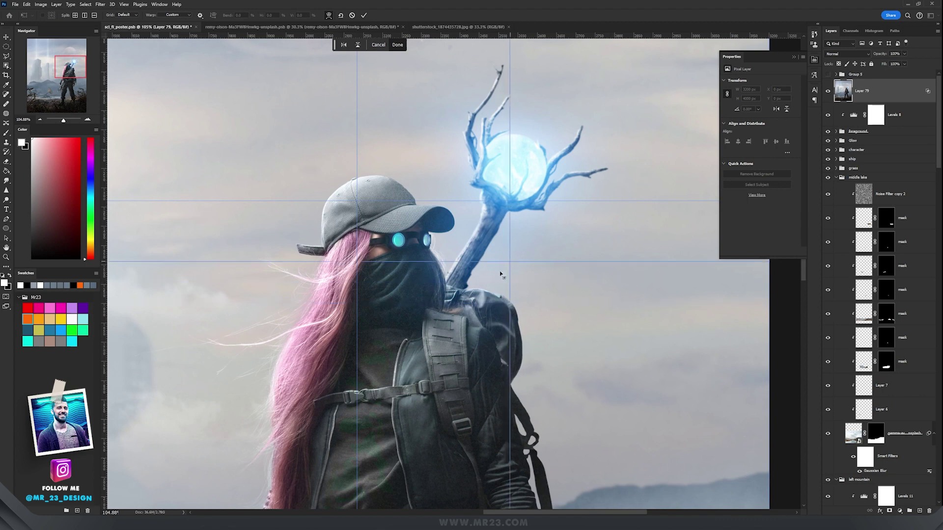
pyautogui.click(503, 299)
# Step: Nudge the warp point at the top of the backpack slightly to create subtle colour fringes around the character
pyautogui.scroll(3, 507, 303)
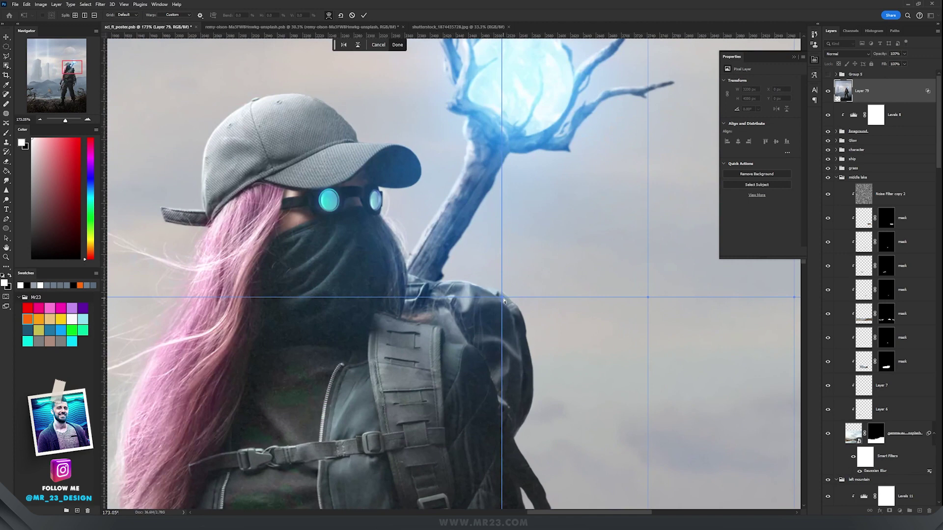
pyautogui.moveTo(501, 298); pyautogui.dragTo(499, 298)
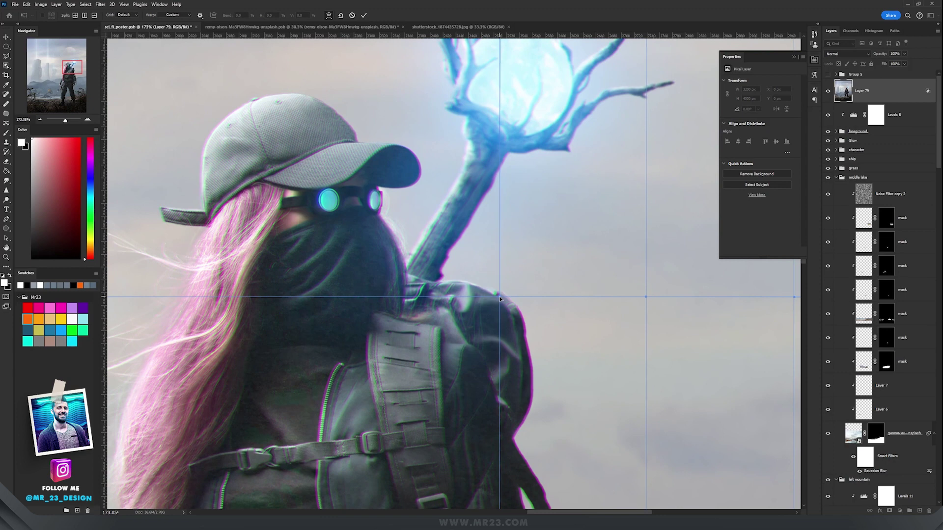
pyautogui.moveTo(499, 299); pyautogui.dragTo(502, 301)
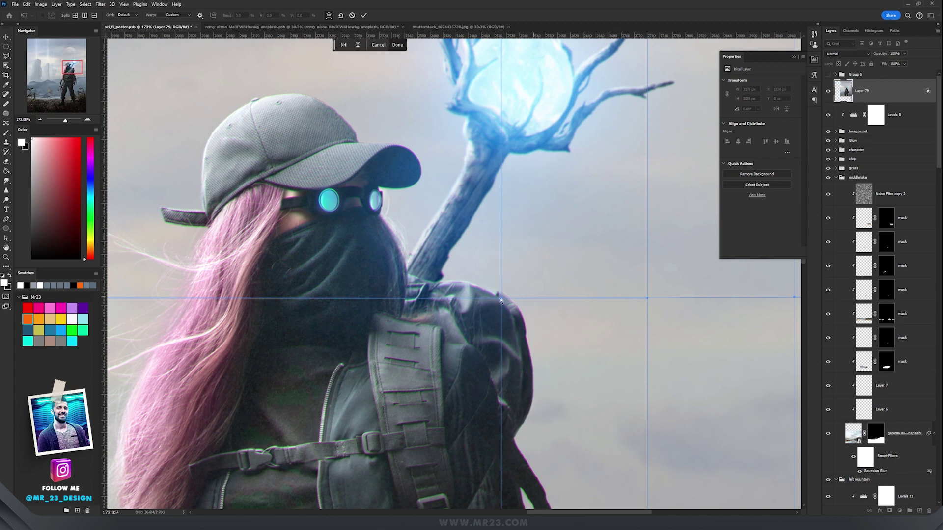
# Step: Add warp splits over the spaceship, shift its engine and wing slightly for colour fringing, and apply the warp
pyautogui.moveTo(344, 364); pyautogui.dragTo(589, 118)
pyautogui.moveTo(261, 379); pyautogui.dragTo(583, 250)
pyautogui.moveTo(446, 279); pyautogui.dragTo(722, 136)
pyautogui.moveTo(513, 291); pyautogui.dragTo(408, 53)
pyautogui.moveTo(448, 302); pyautogui.dragTo(430, 304)
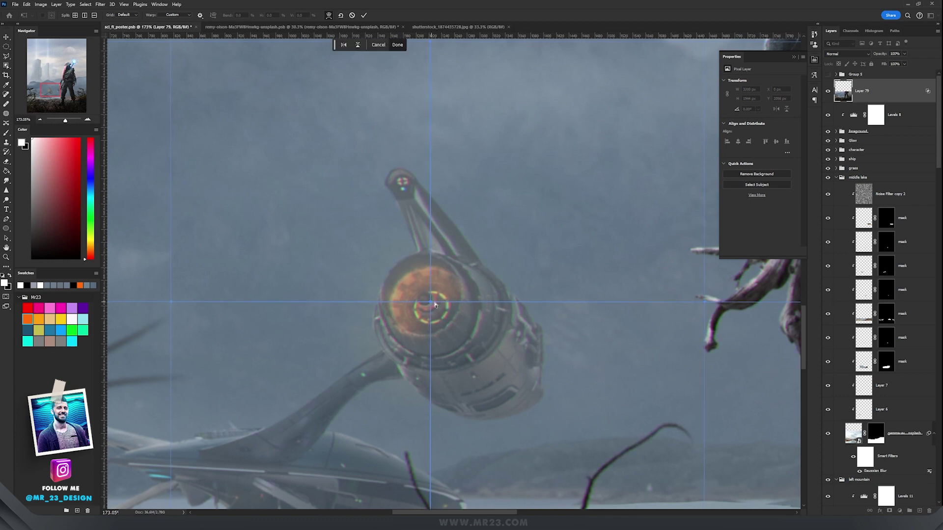
pyautogui.moveTo(295, 211); pyautogui.dragTo(622, 232)
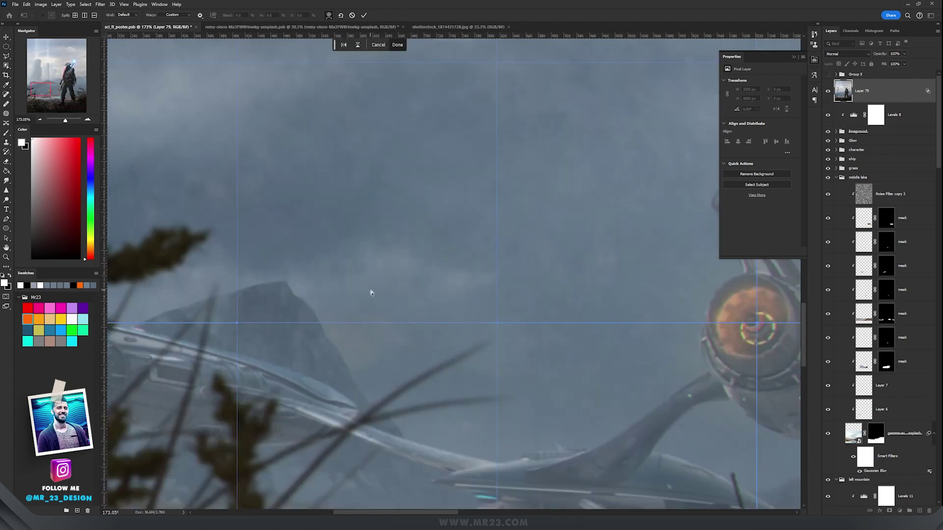
pyautogui.scroll(-4, 376, 292)
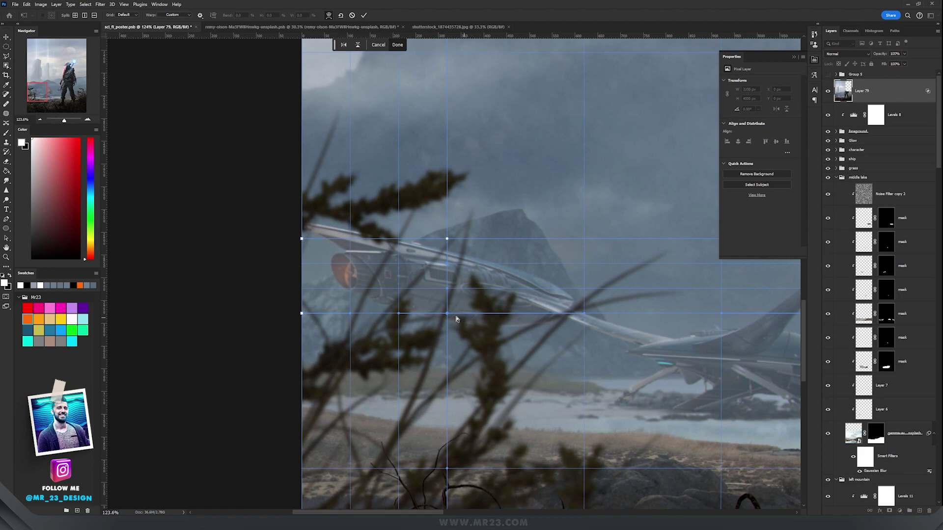
pyautogui.press('Return')
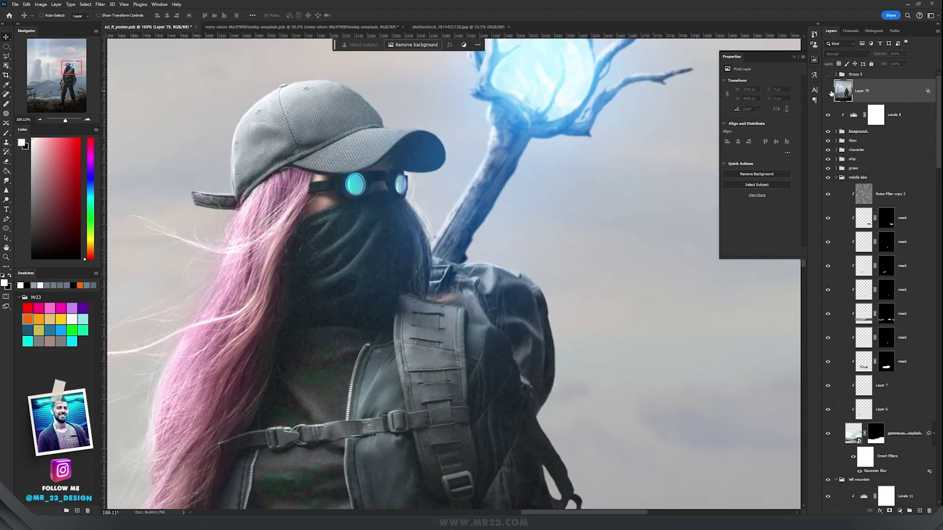
# Step: Toggle the stamped layer's visibility to compare the poster with and without the chromatic aberration
pyautogui.click(828, 91)
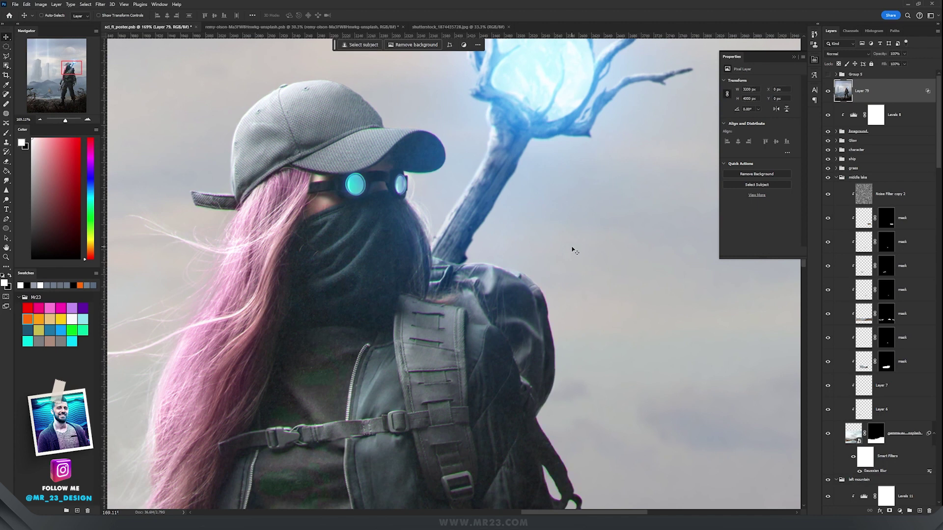
pyautogui.scroll(-5, 571, 250)
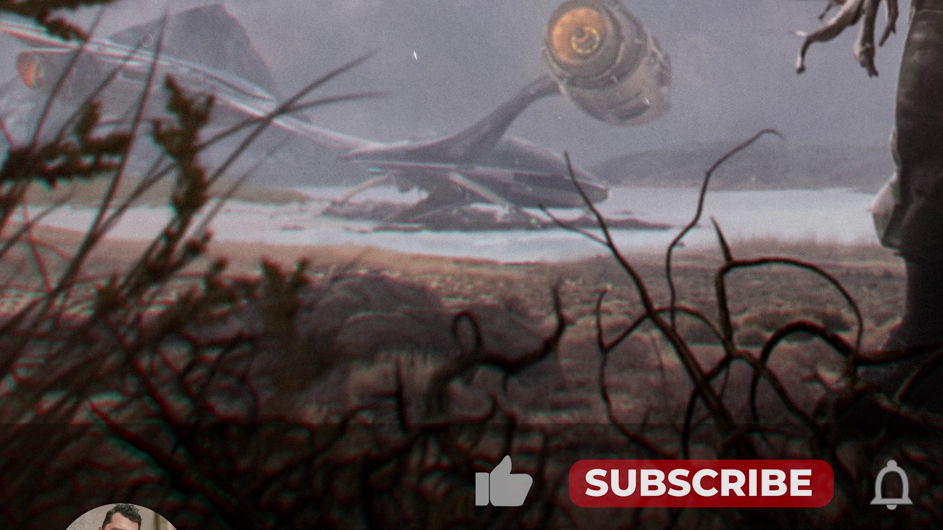